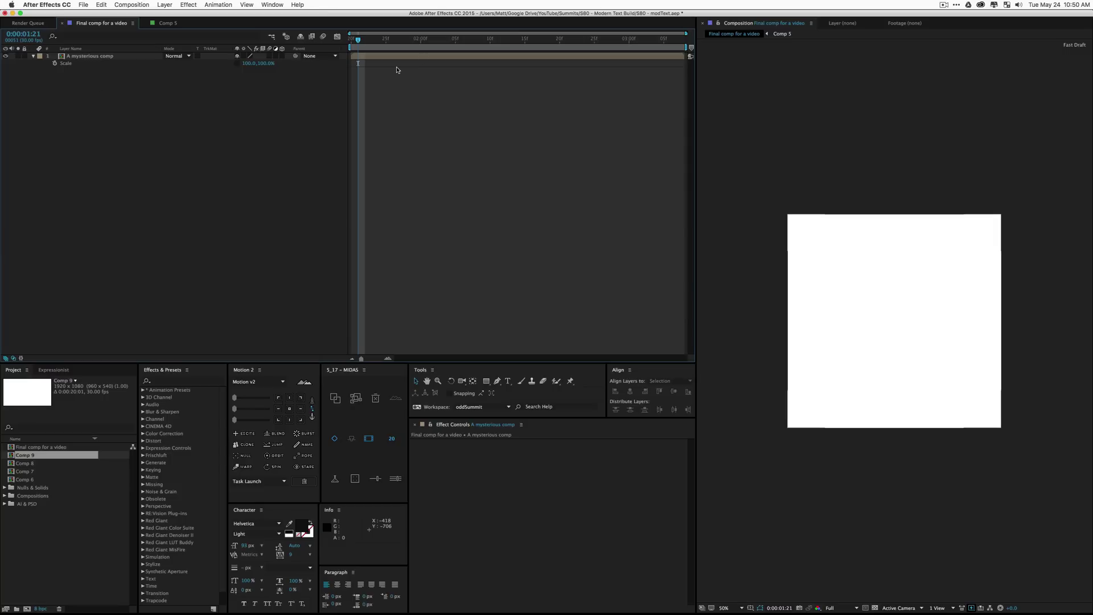
left_click_drag(399, 40, 413, 40)
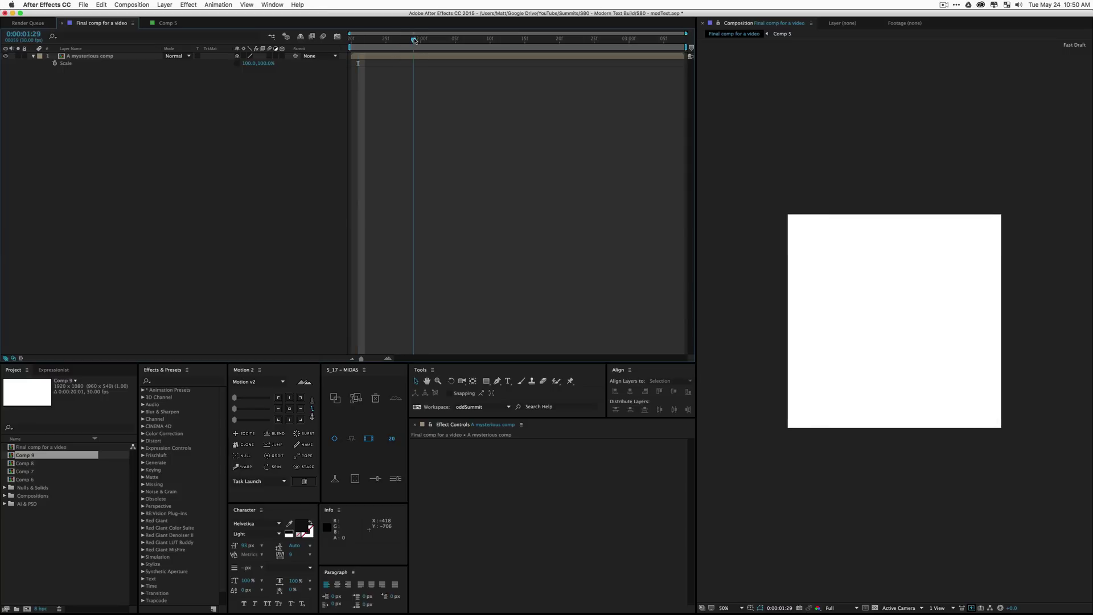
key("space")
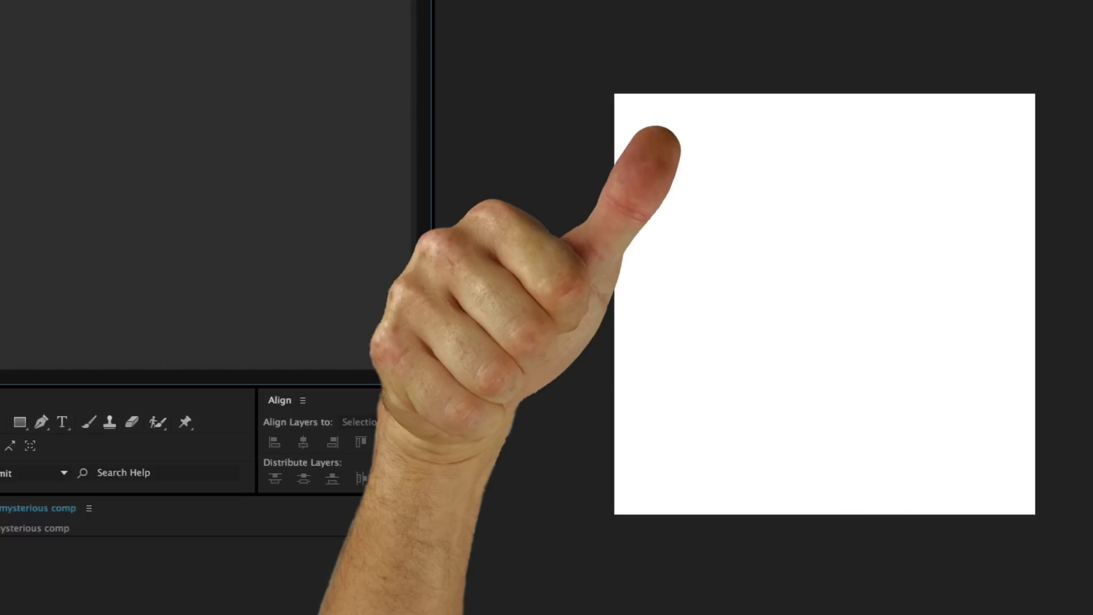
key("space")
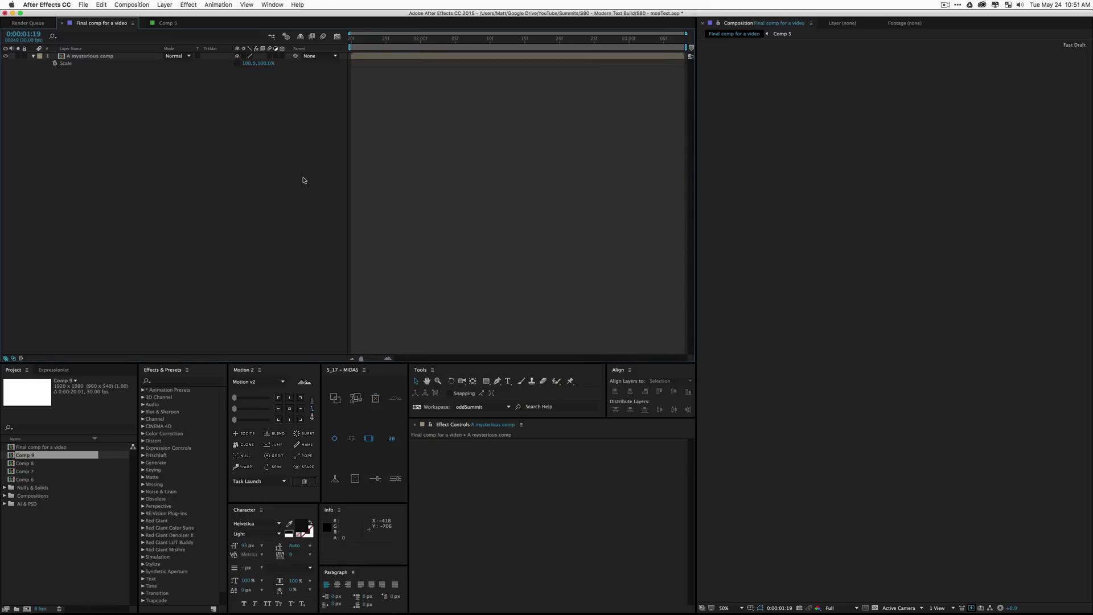
Create a new composition 1920 px wide and 1080 px high.
key("super+n")
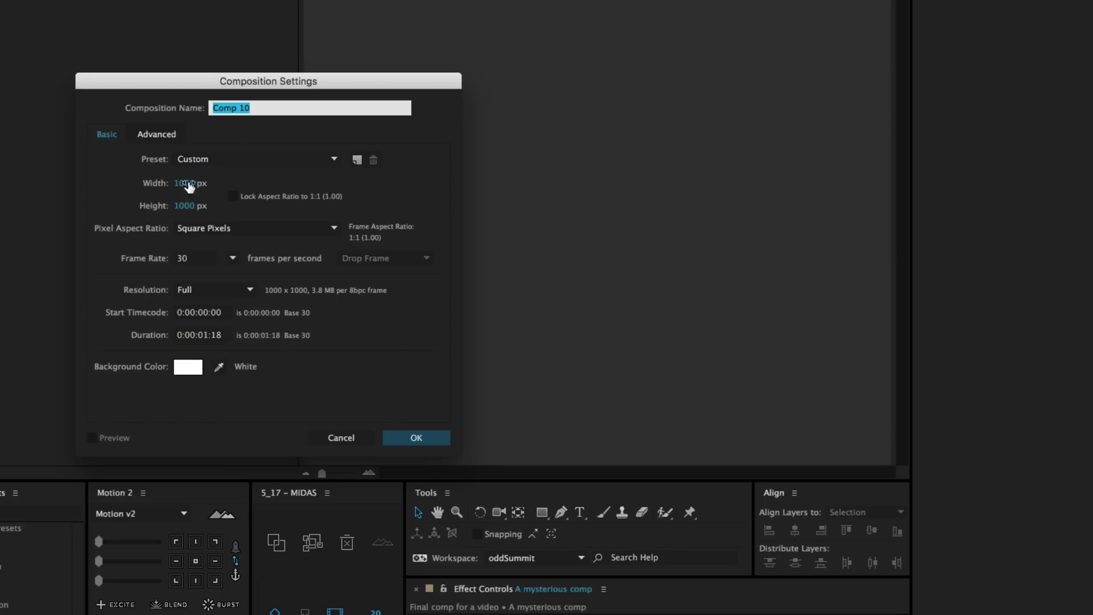
left_click(282, 193)
type("1920")
key("Tab")
type("1080")
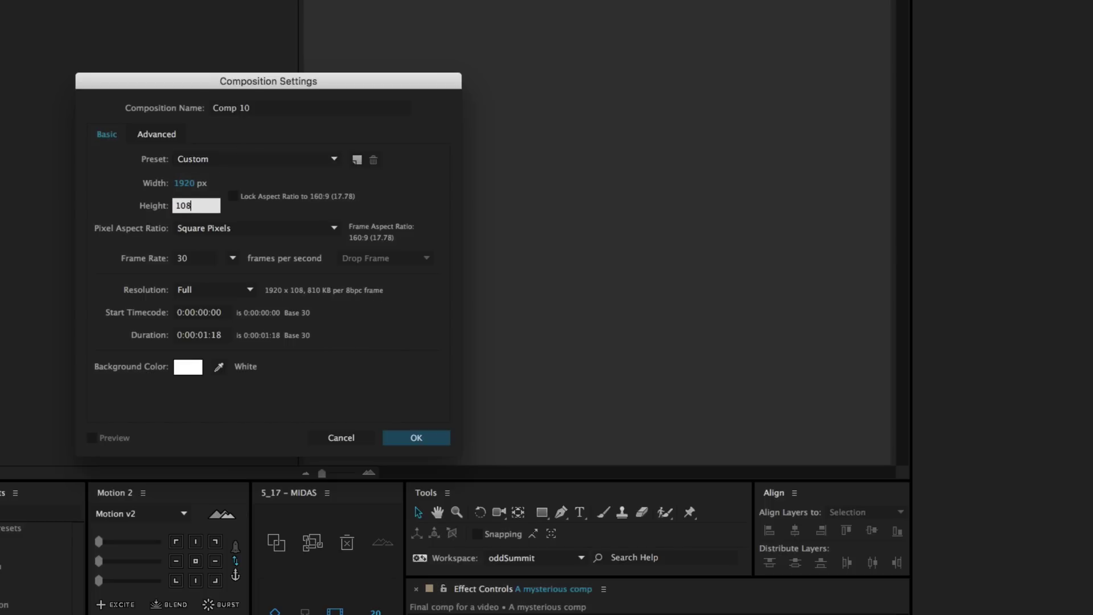
left_click(428, 438)
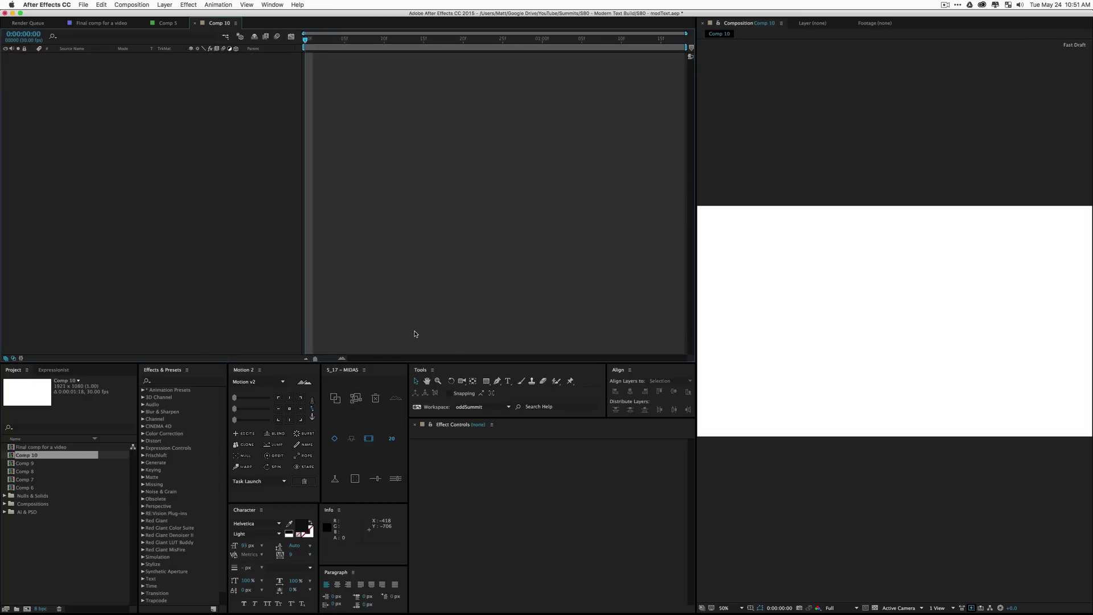
Set the new composition's duration to 0:00:05:18.
key("super+k")
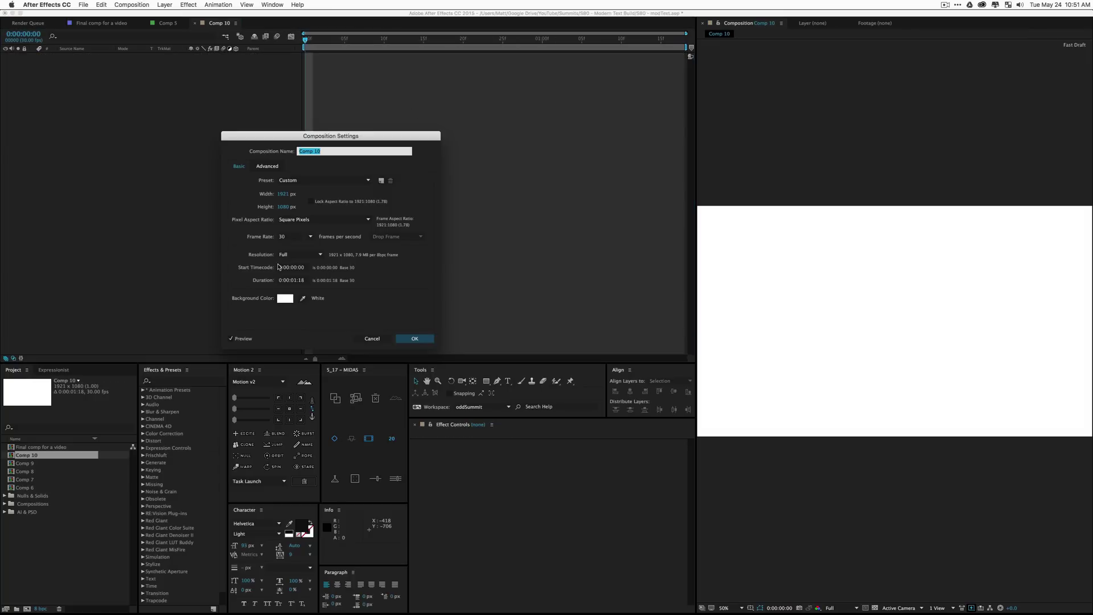
left_click(296, 279)
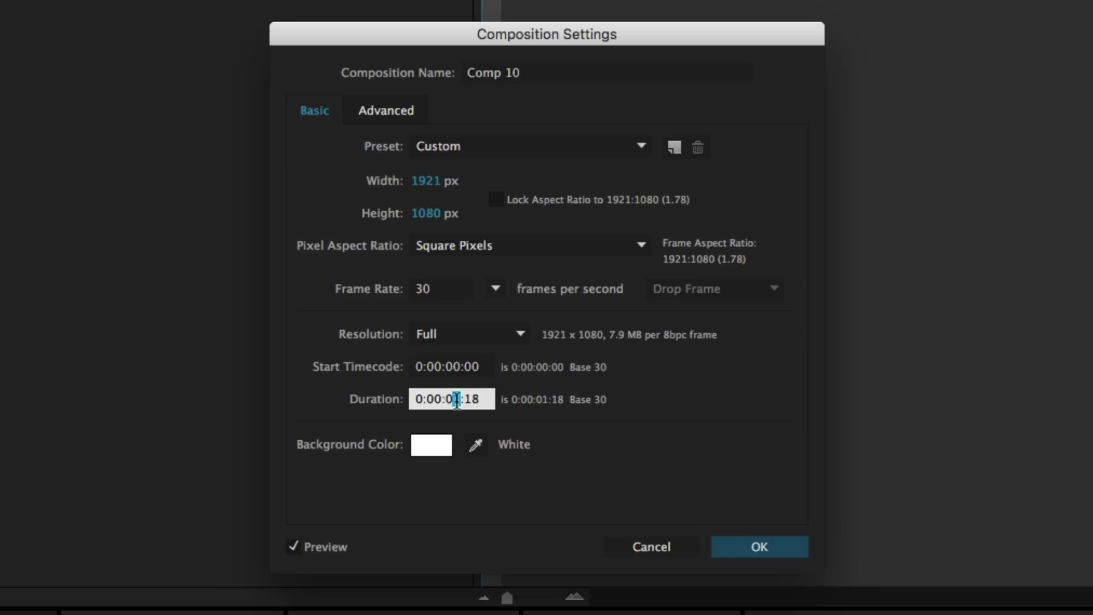
type("5")
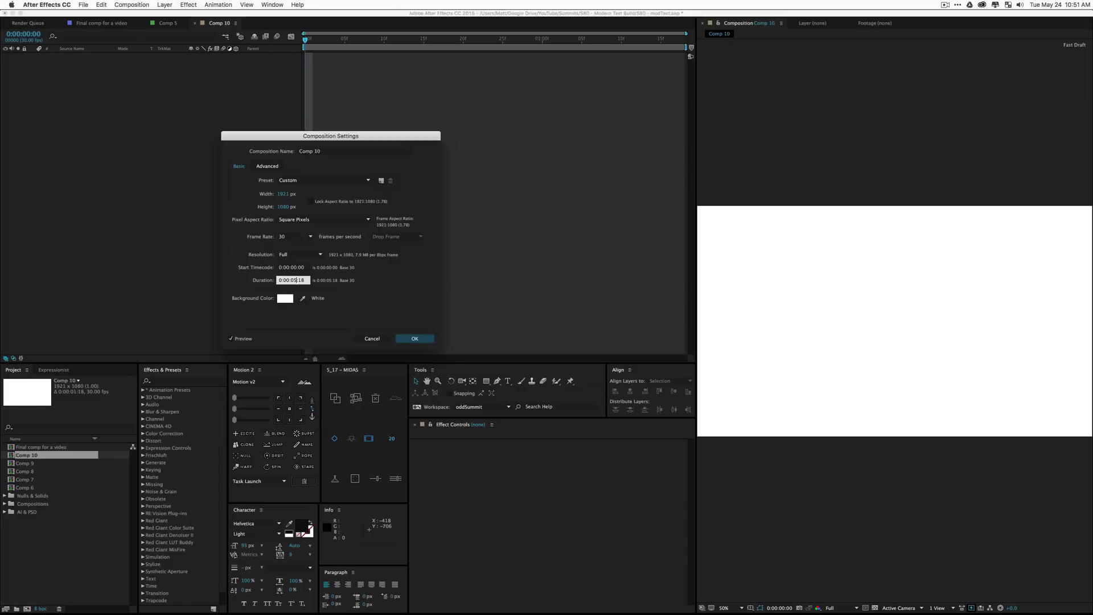
key("Return")
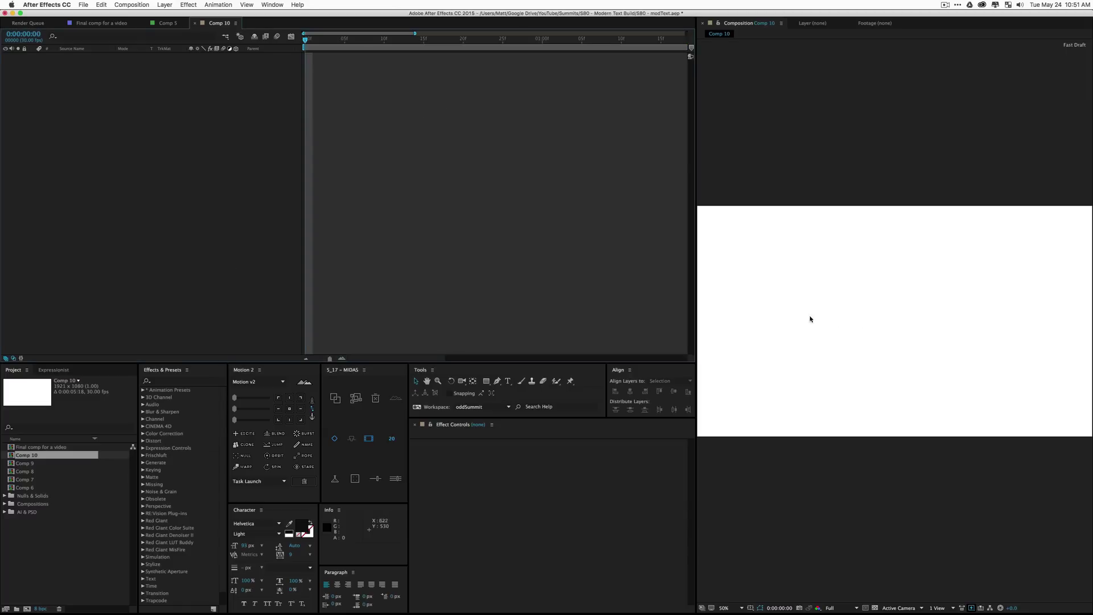
Draw a wide paragraph text box in the middle of the composition and enter "Couple".
key("super+t")
left_click_drag(769, 288, 1005, 345)
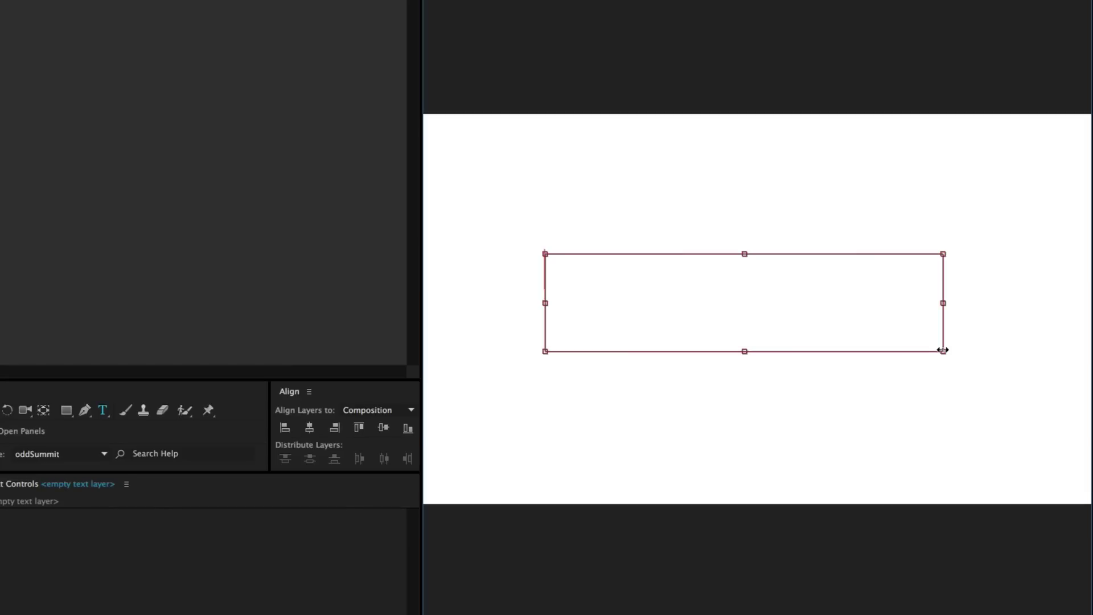
type("Couple")
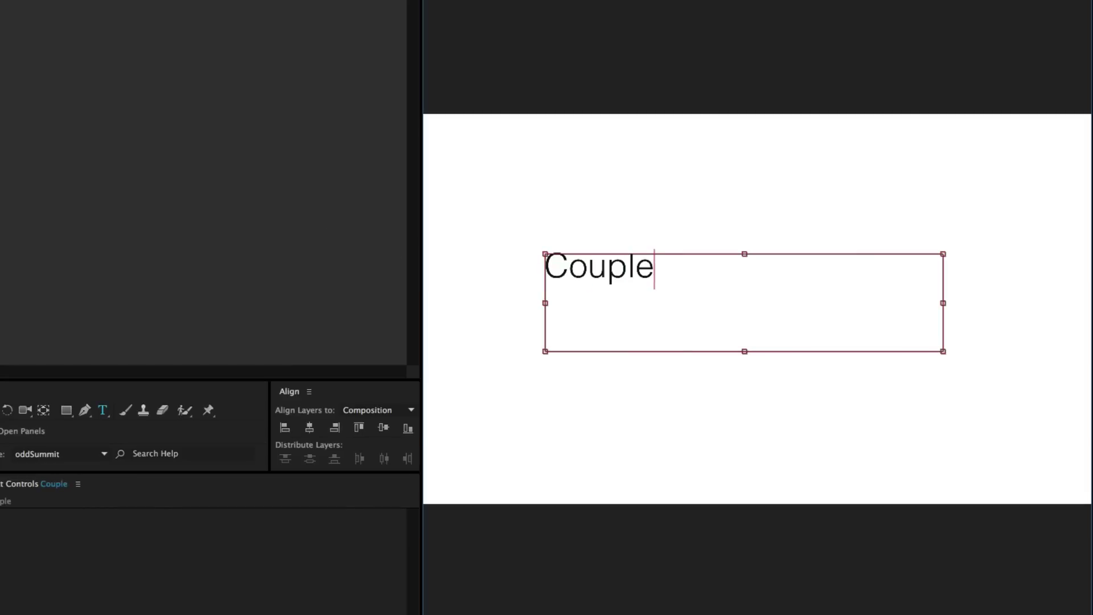
key("Escape")
Duplicate the Couple layer, place the copy to the right of the original, and change its text to "words".
left_click(77, 56)
key("super+d")
key("v")
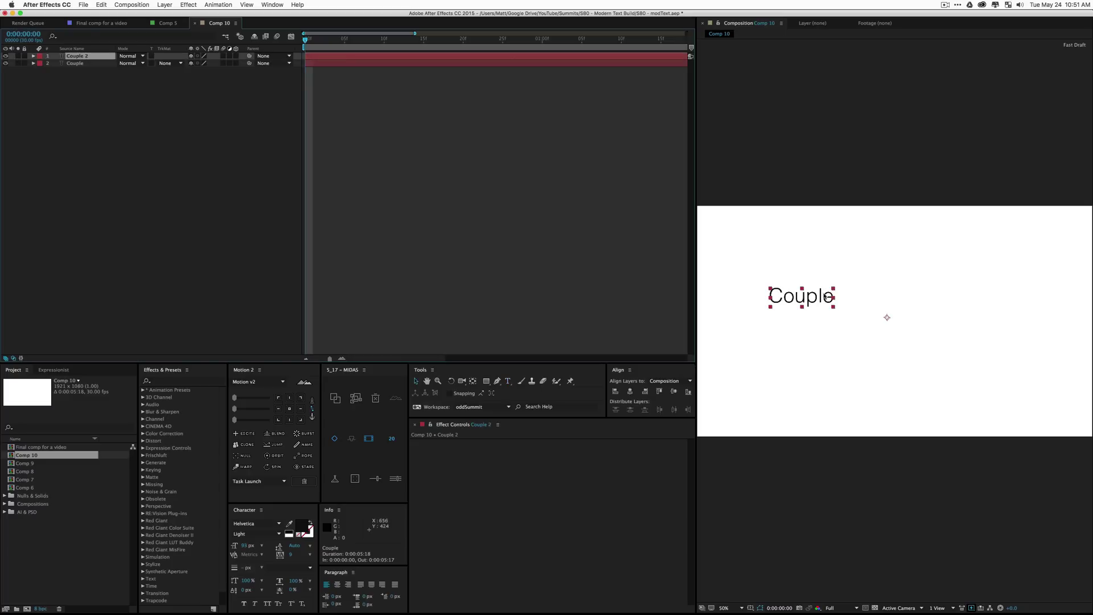
left_click_drag(825, 296, 892, 296)
double_click(869, 296)
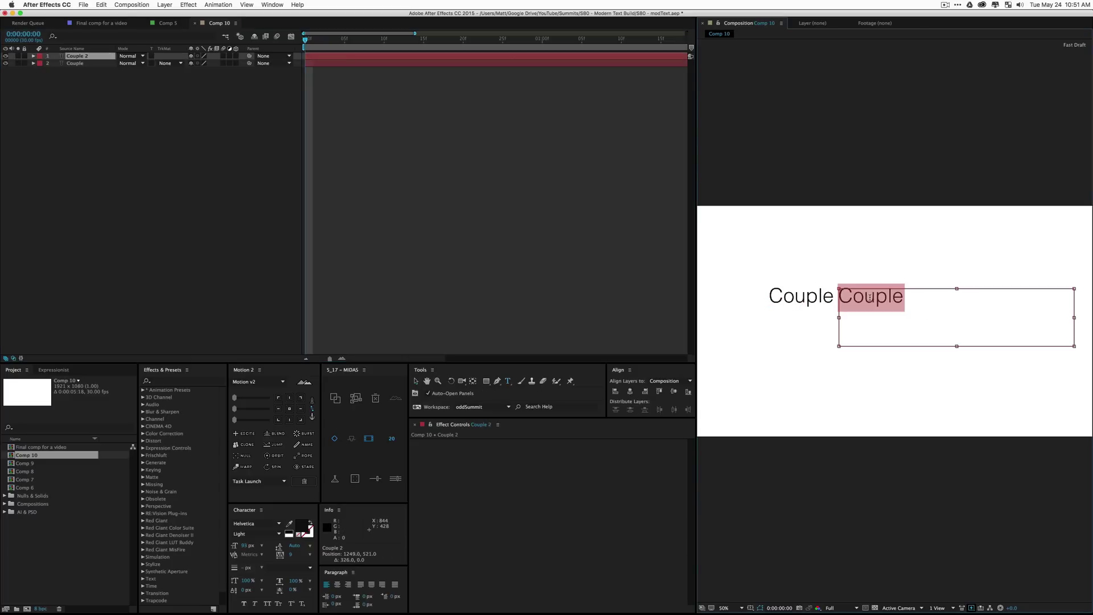
type("w")
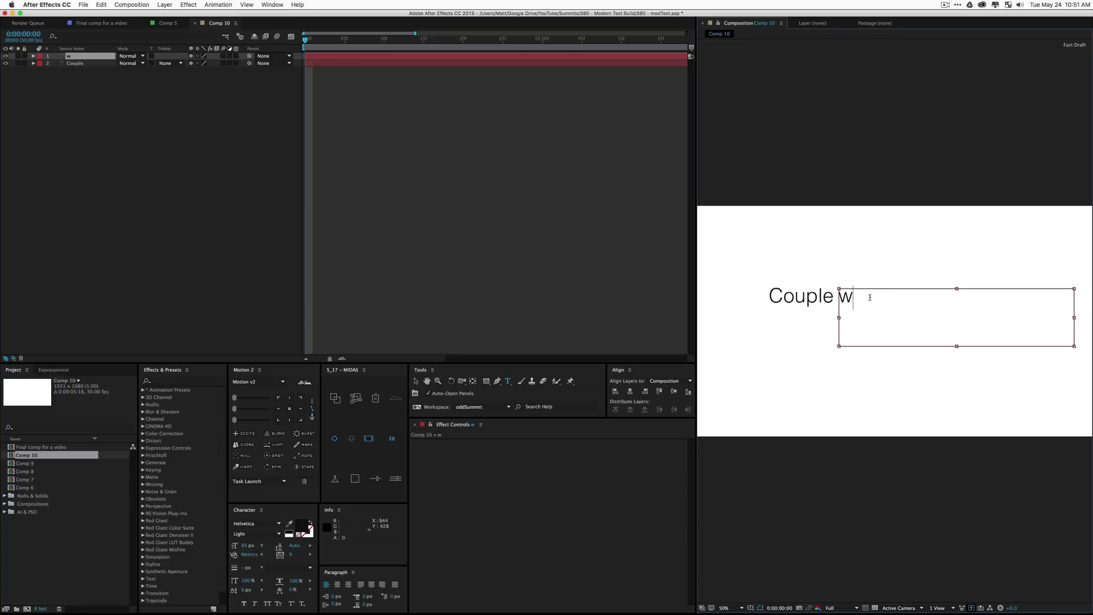
type("iords")
Duplicate the words layer, place the copy just after the word, and change its text to a period.
left_click(78, 57)
key("super+d")
key("v")
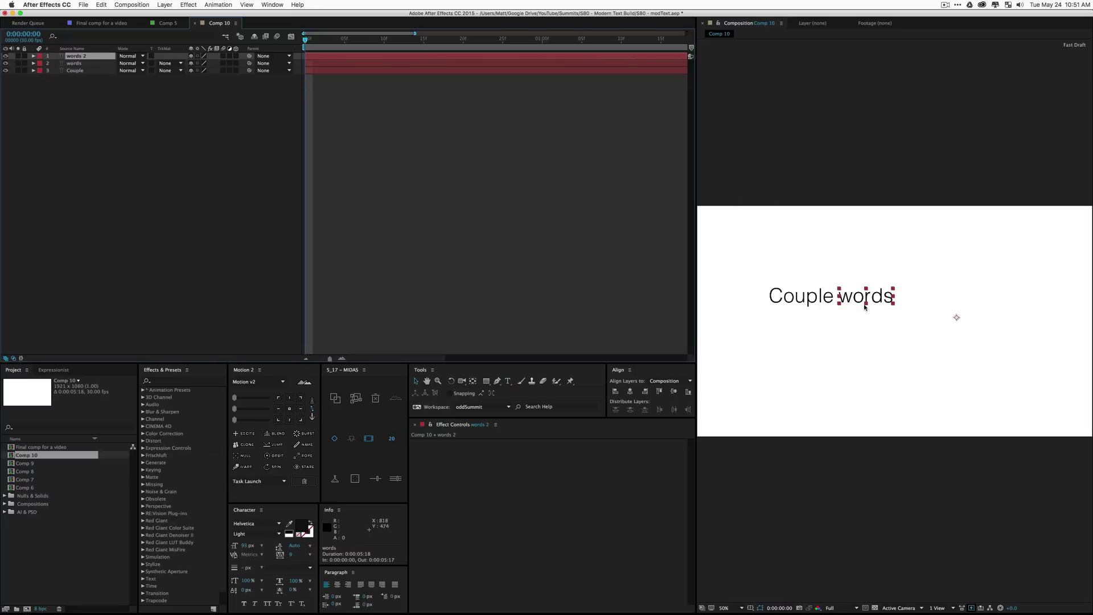
left_click_drag(864, 307, 920, 307)
double_click(924, 300)
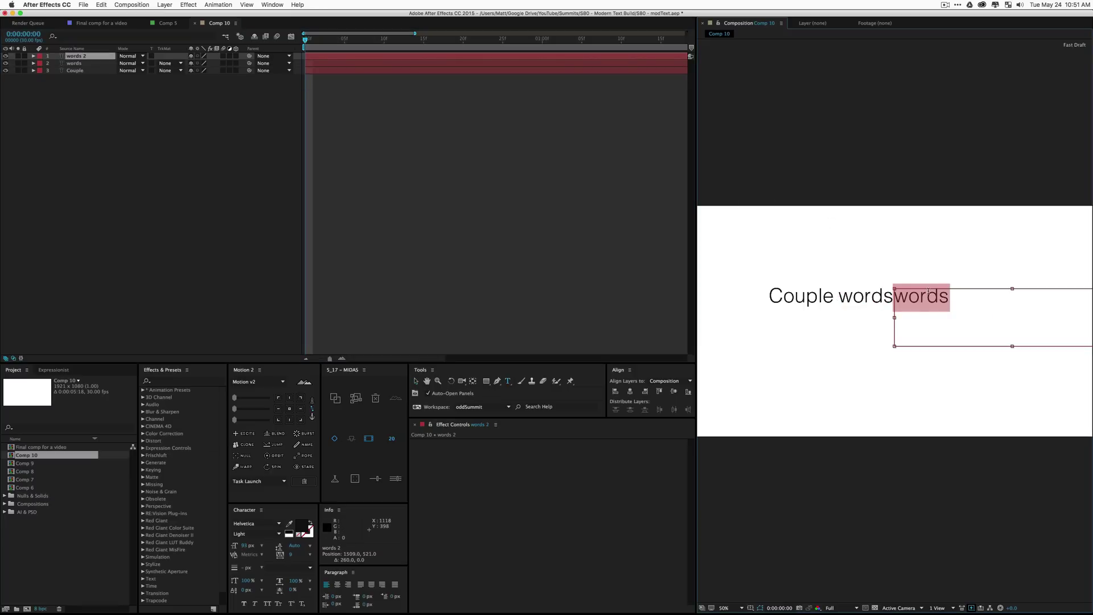
type(".")
left_click(86, 129)
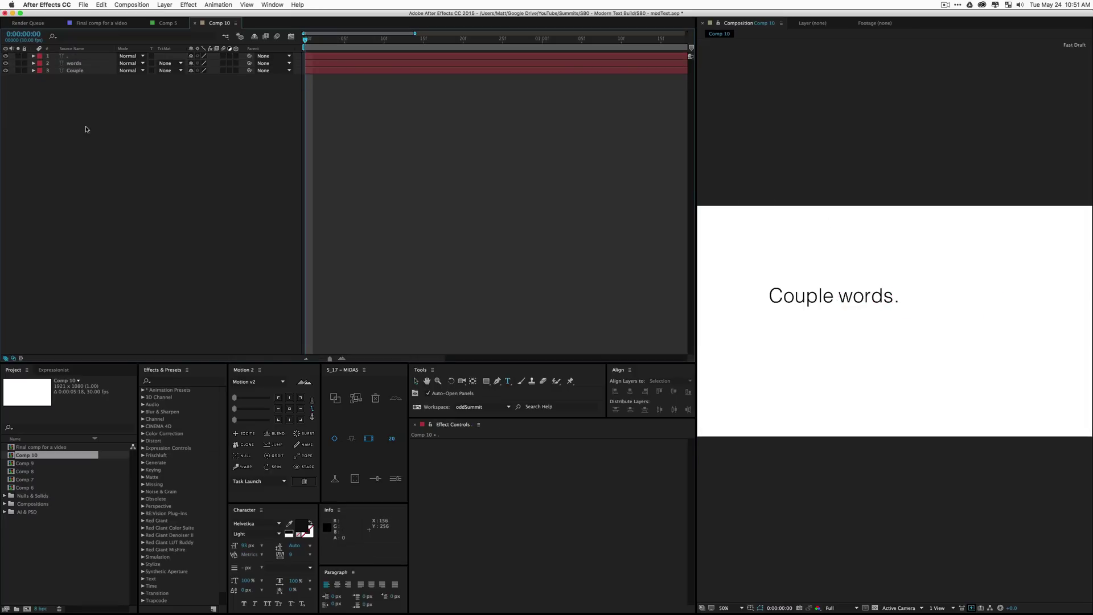
Centre the anchor points of all three text layers and move them together to the middle of the composition.
key("v")
left_click_drag(920, 334, 733, 272)
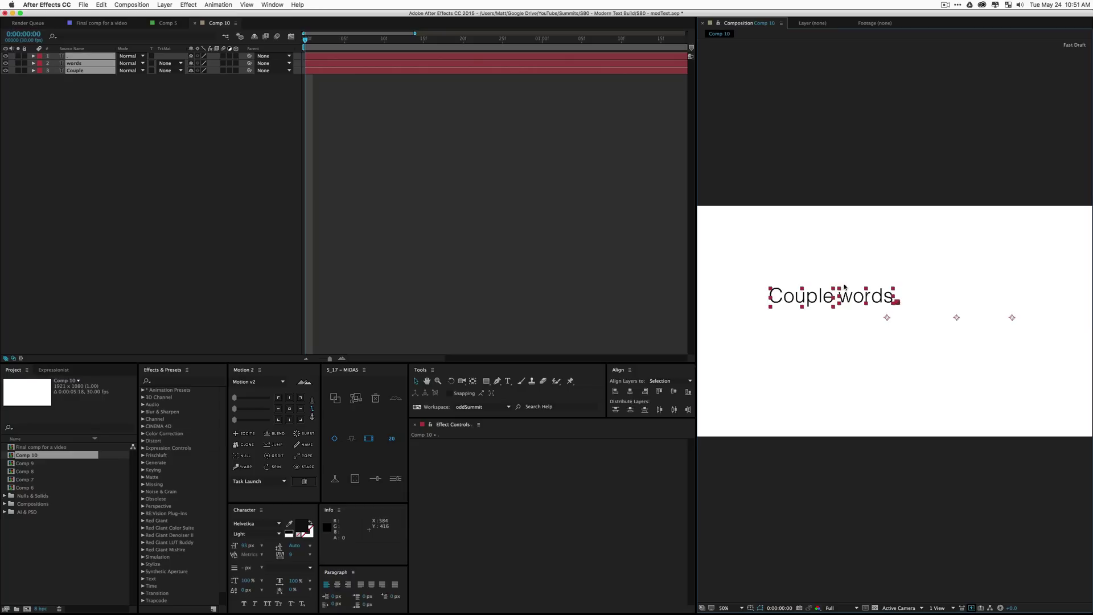
left_click(290, 408)
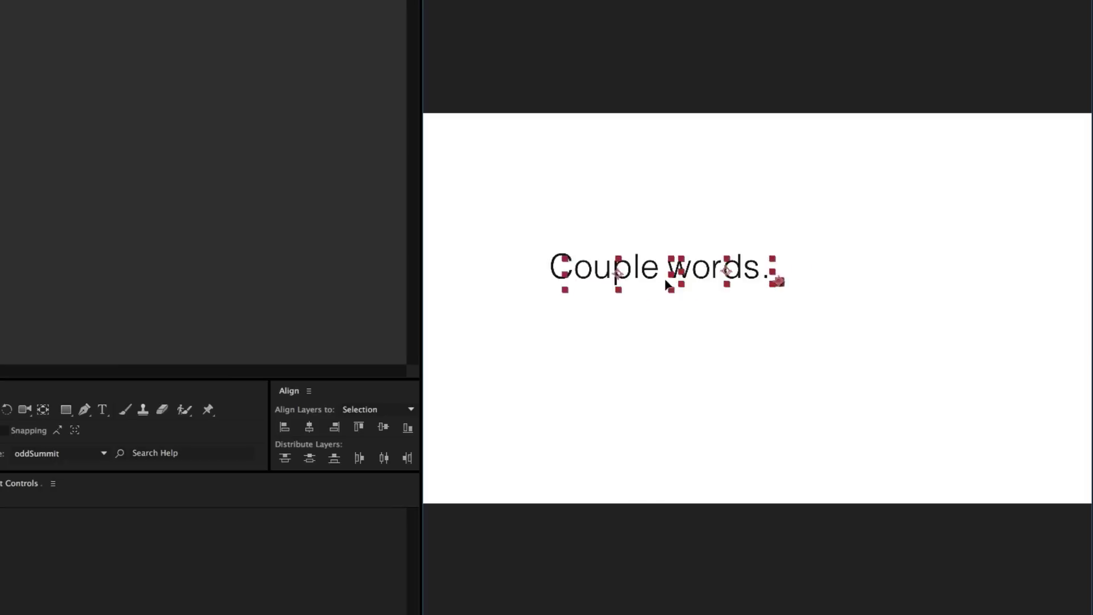
left_click_drag(802, 297, 859, 314)
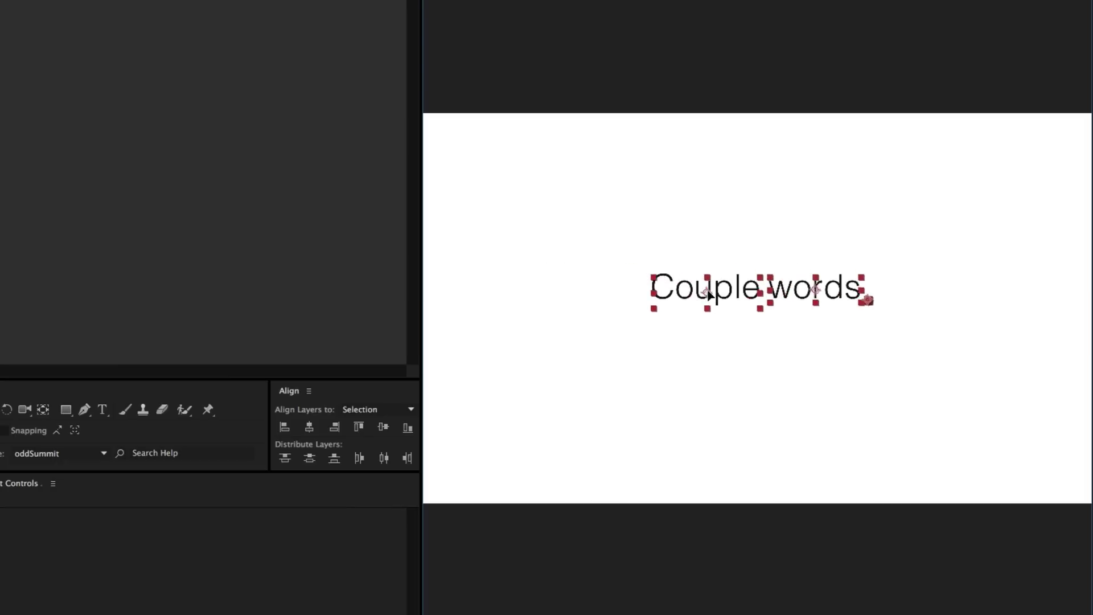
left_click(1010, 142)
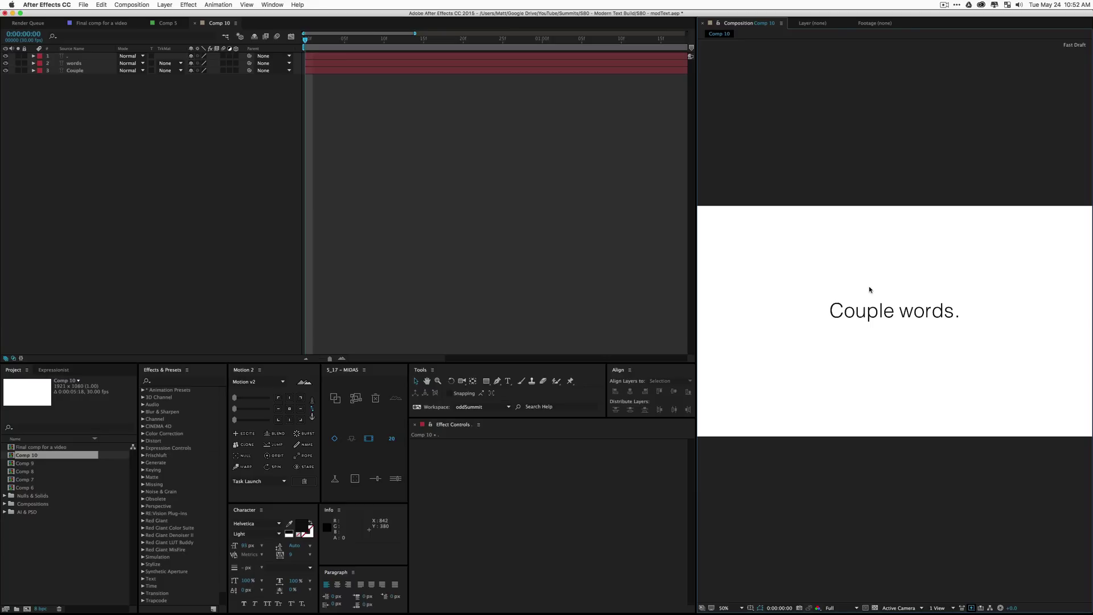
Trim the start of all three text layers to about frame 13.
left_click(415, 45)
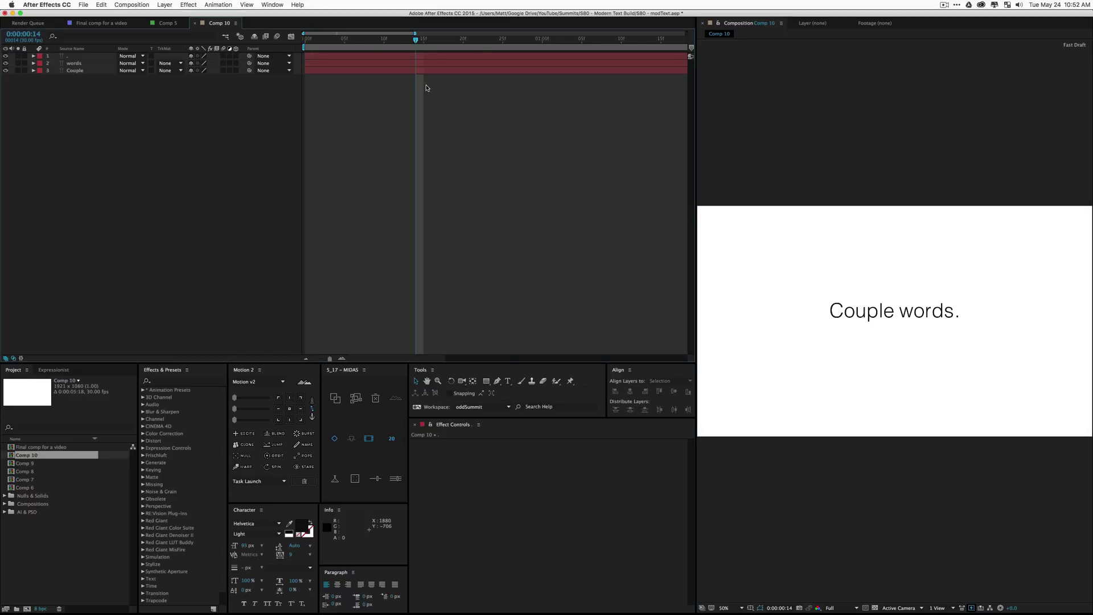
key("minus")
key("minus")
left_click(330, 70)
left_click(319, 62)
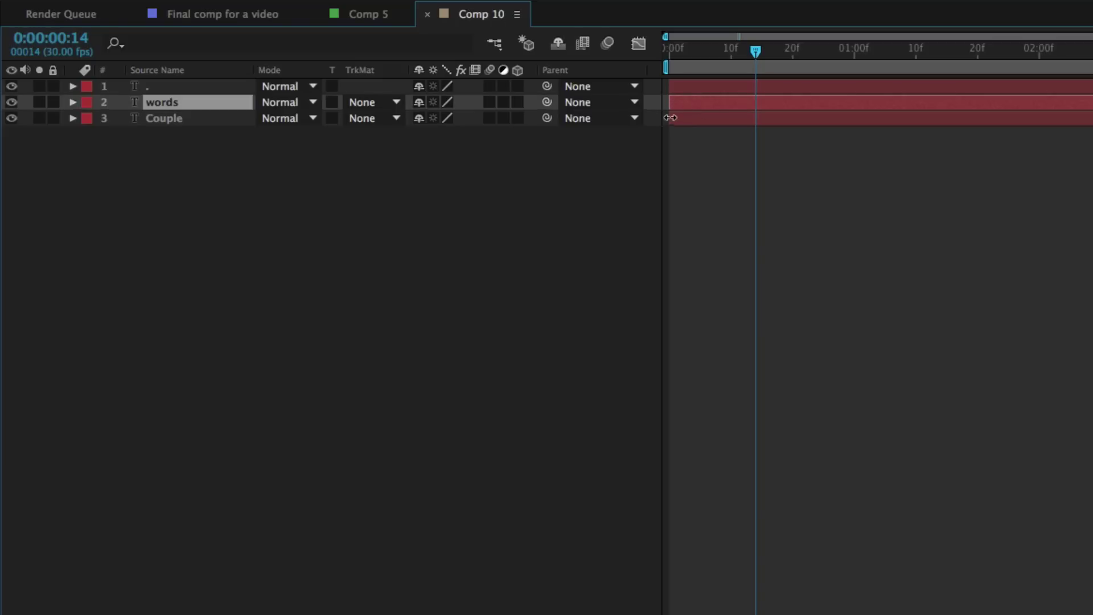
left_click(688, 91)
key("ctrl+a")
left_click_drag(670, 99, 747, 100)
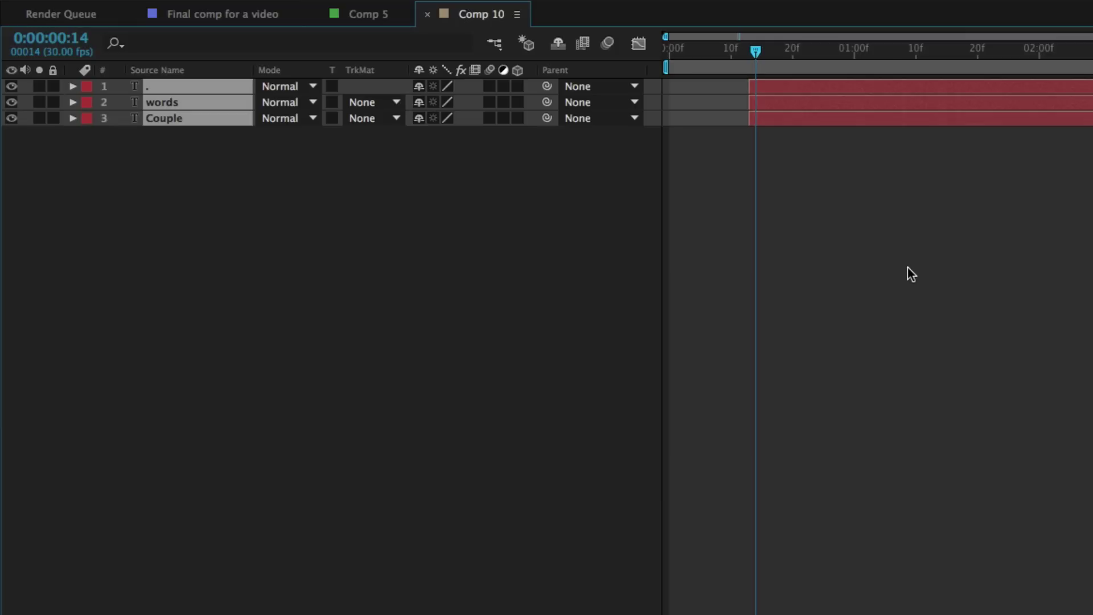
left_click(908, 272)
Trim the start of the words layer to about frame 20 and the period layer to about frame 26.
left_click(367, 41)
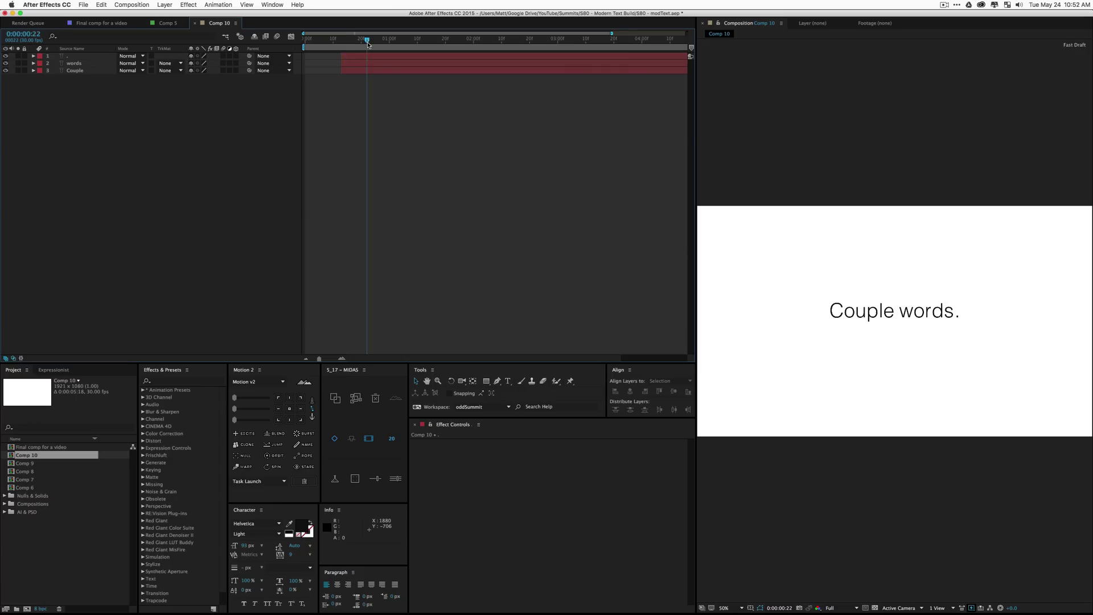
left_click(351, 63)
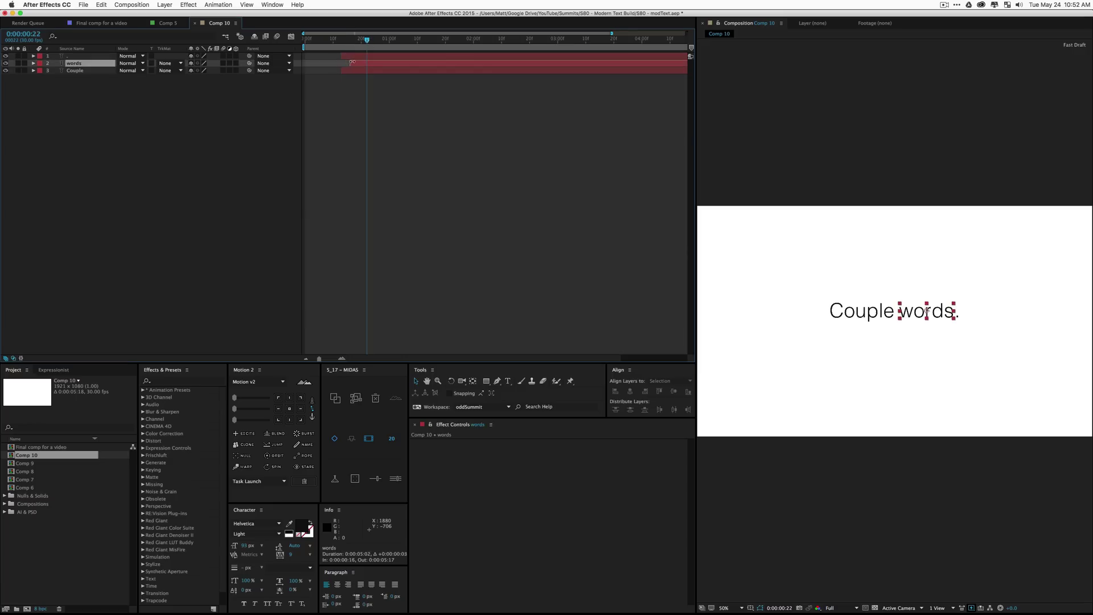
left_click_drag(340, 56, 379, 55)
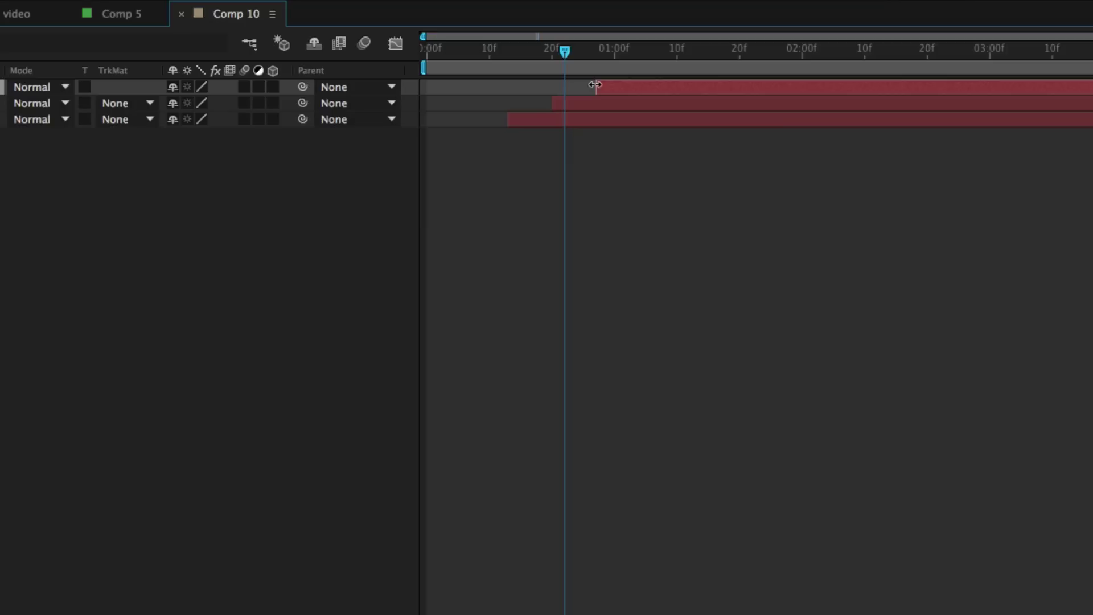
Set the work area from about frame 4 to 0:00:02:04 and preview the text sequence.
left_click_drag(551, 51, 451, 53)
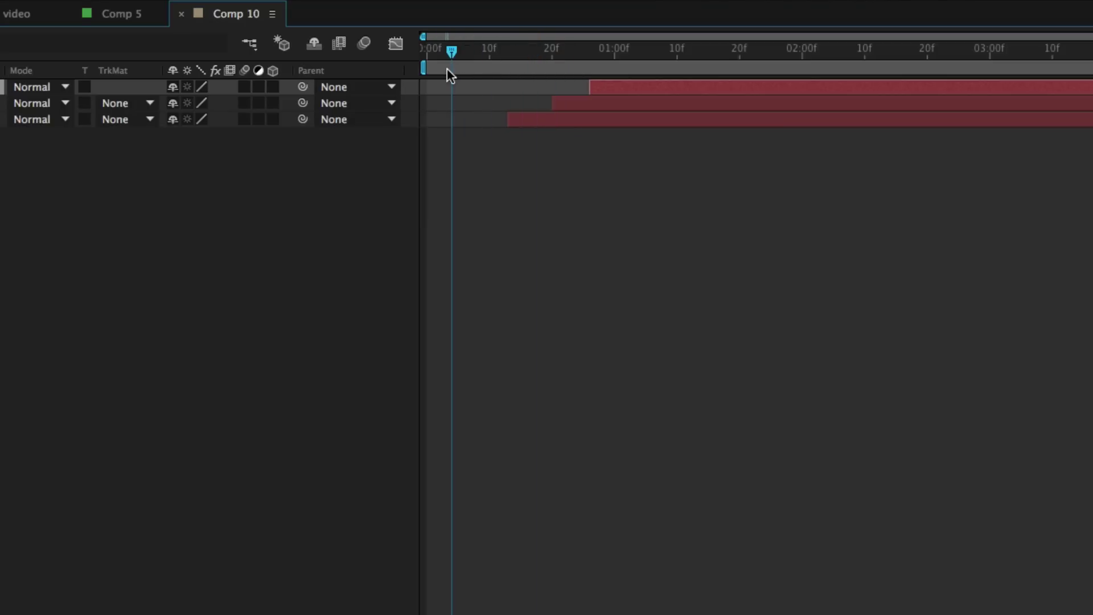
key("b")
left_click(827, 52)
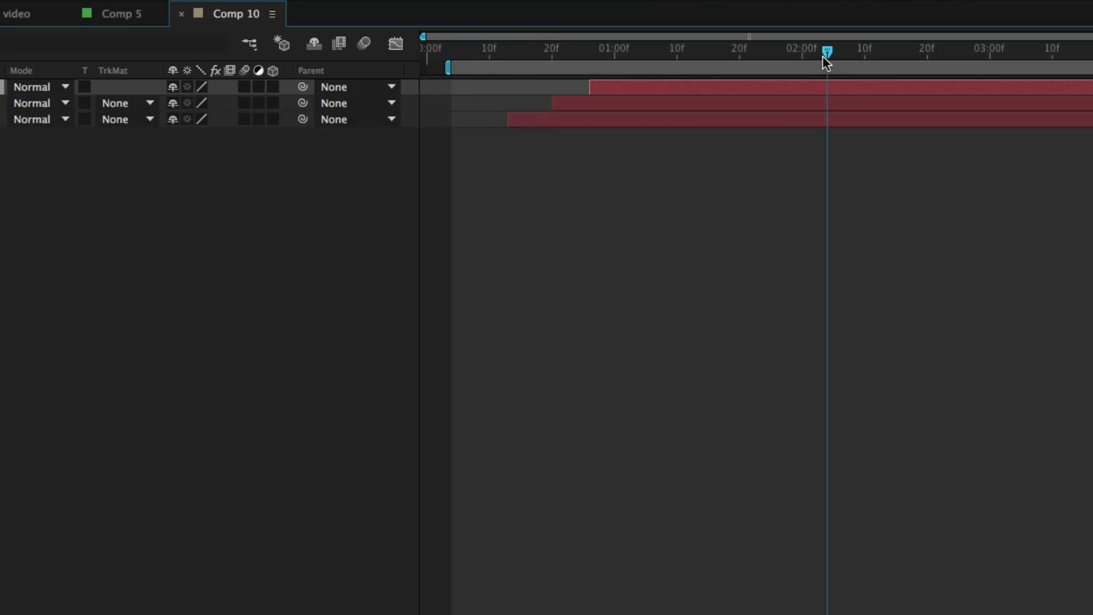
key("n")
key("space")
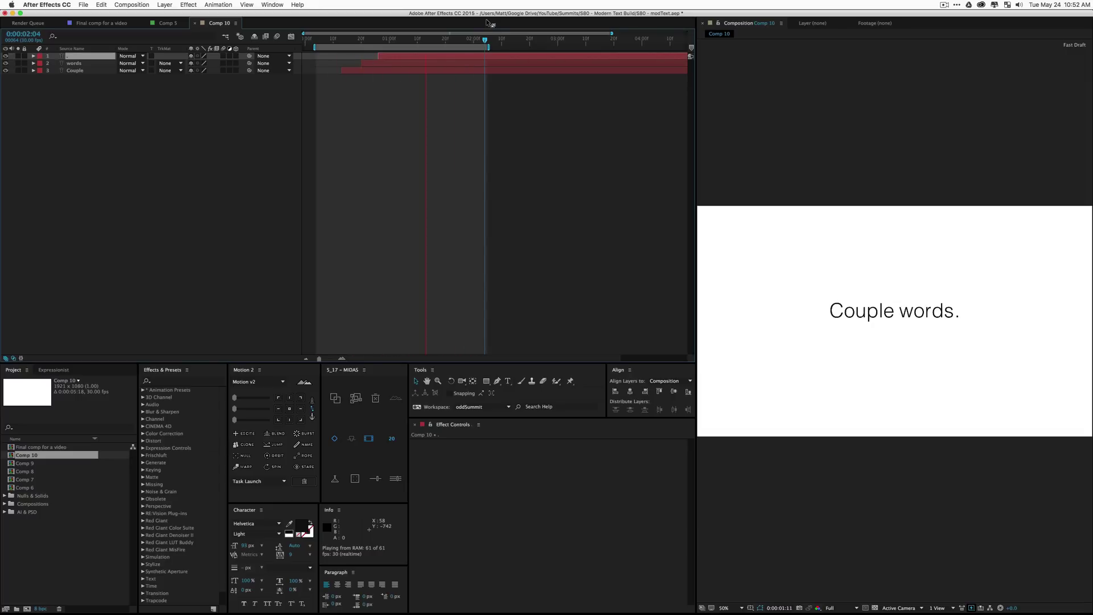
key("space")
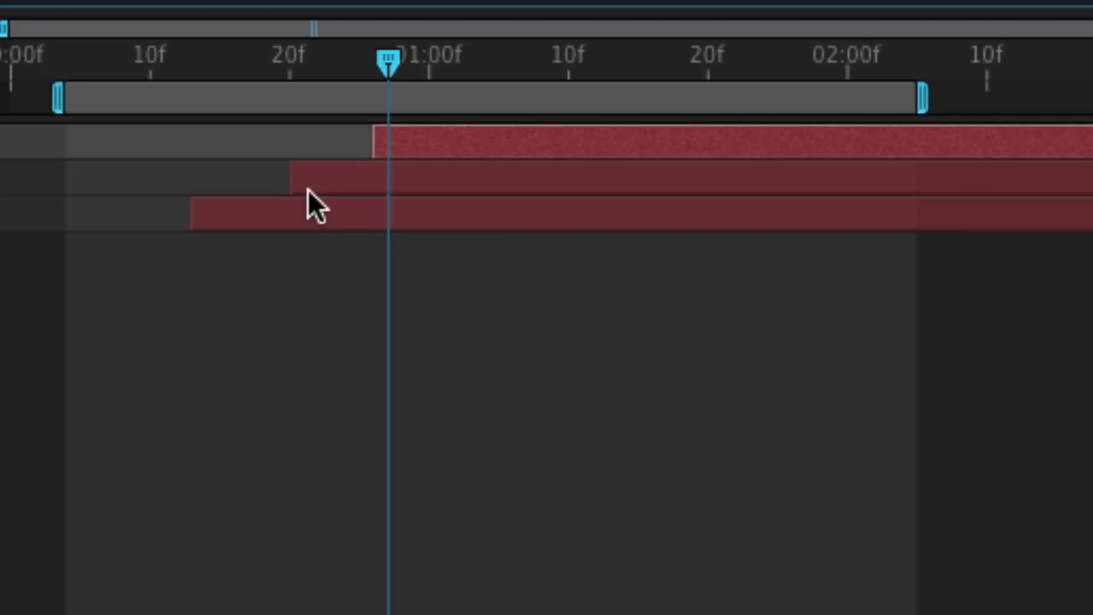
Shift the words layer to start at about frame 23 and the period layer to start at 0:00:01:00, previewing the timing.
left_click_drag(365, 66, 373, 64)
left_click_drag(427, 136, 449, 139)
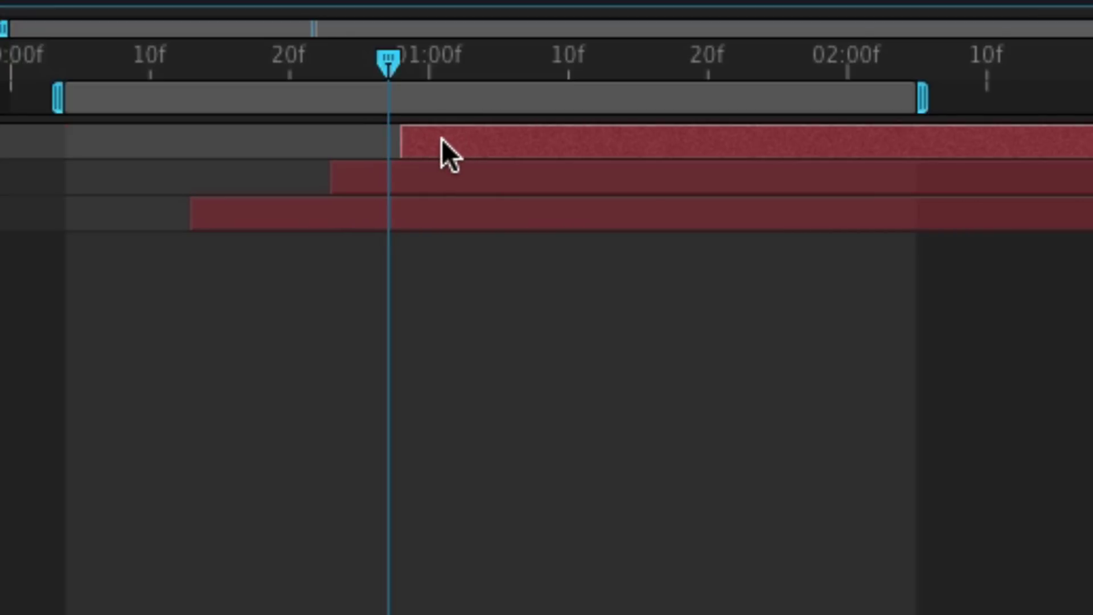
key("space")
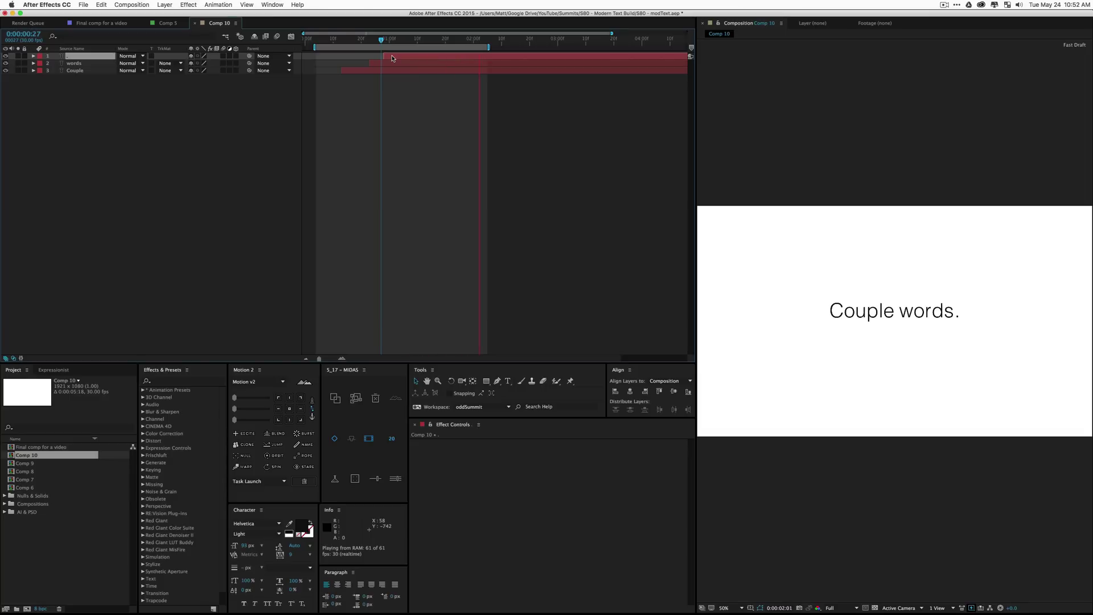
left_click(391, 58)
left_click_drag(399, 59, 406, 59)
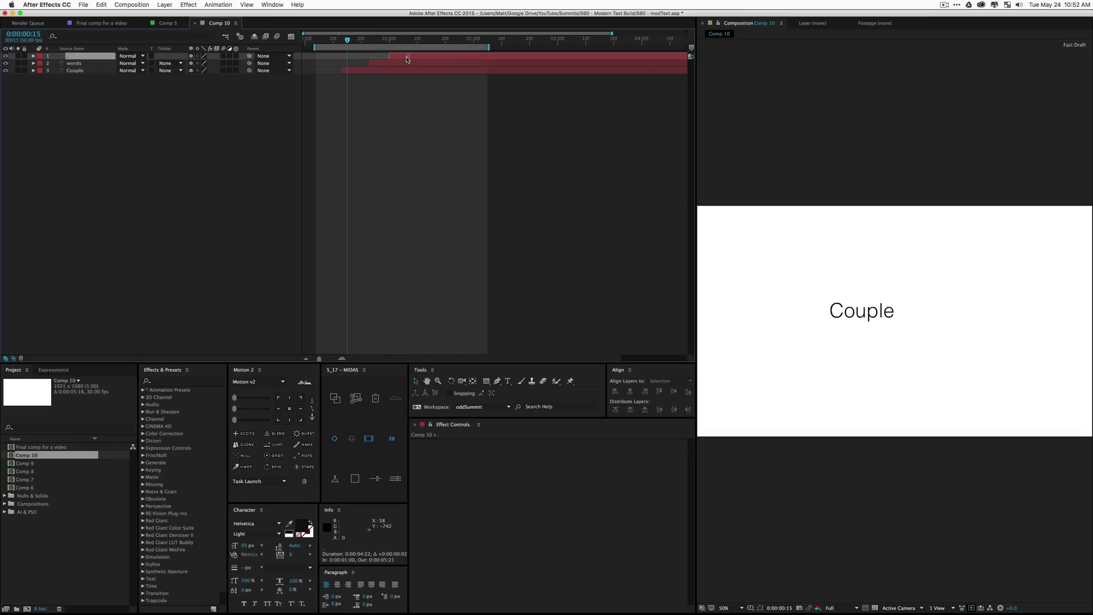
Animate the Couple layer dropping into place with Position keyframes at frames 13 and 23, starting at a Y of 431.1, and preview it.
key("space")
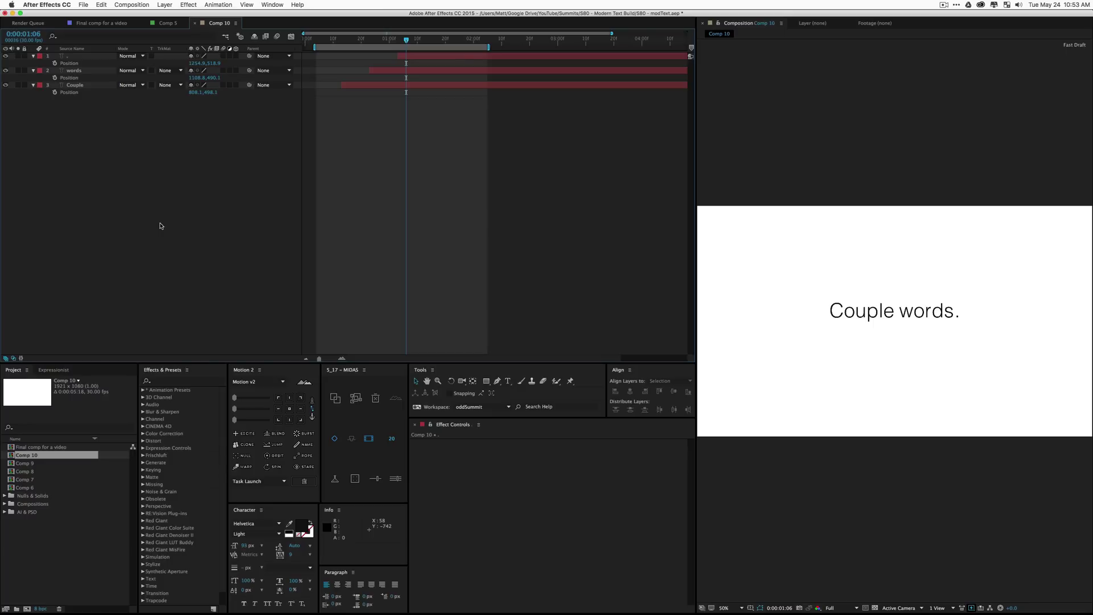
left_click(368, 41)
left_click(55, 91)
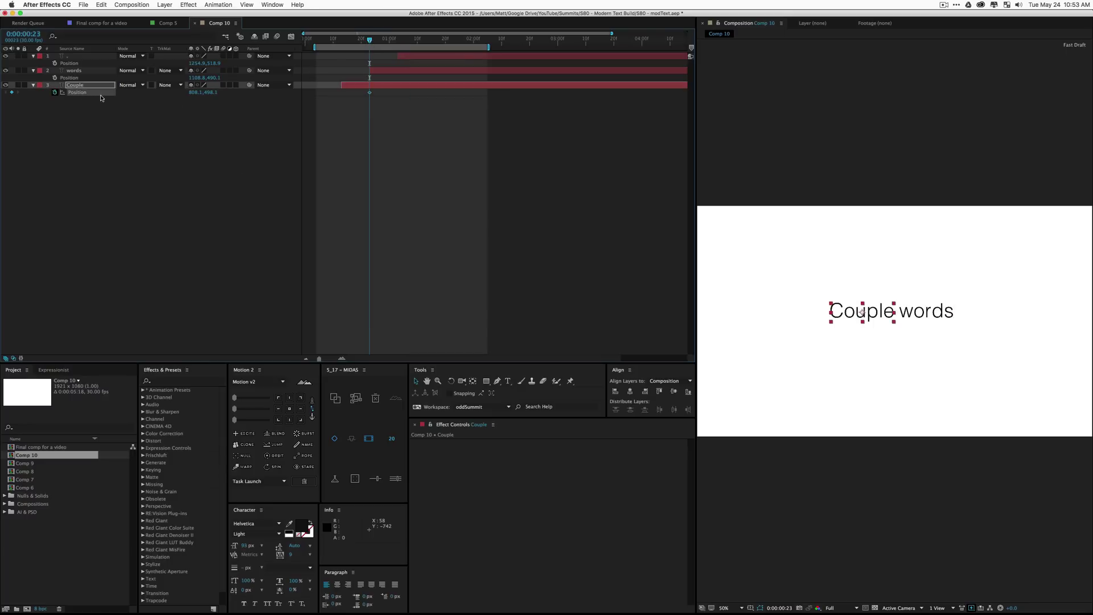
left_click_drag(353, 46, 327, 45)
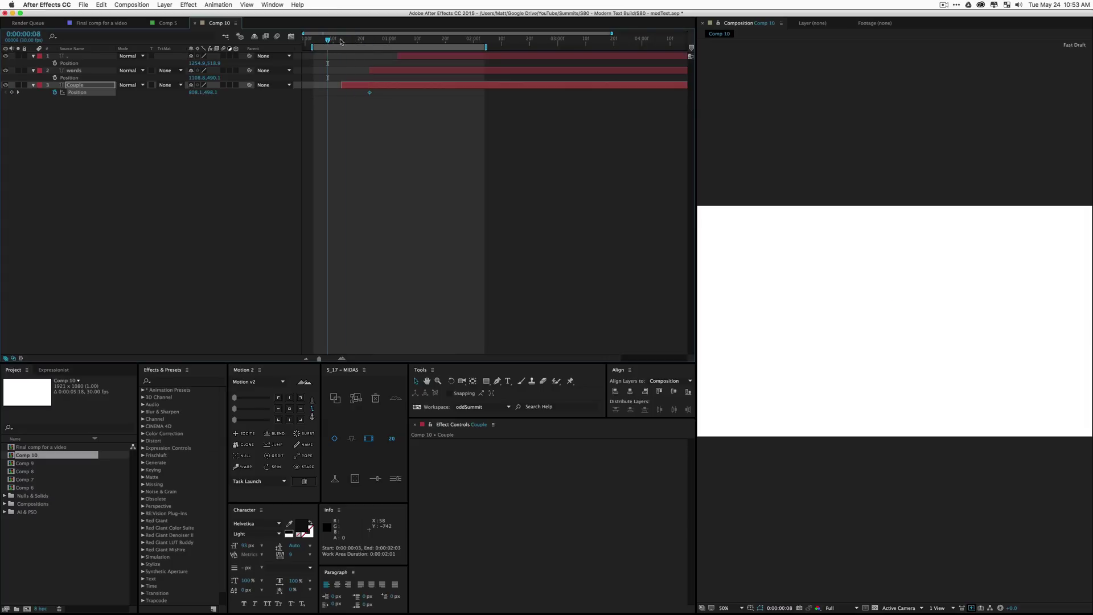
left_click(340, 41)
left_click_drag(211, 92, 180, 96)
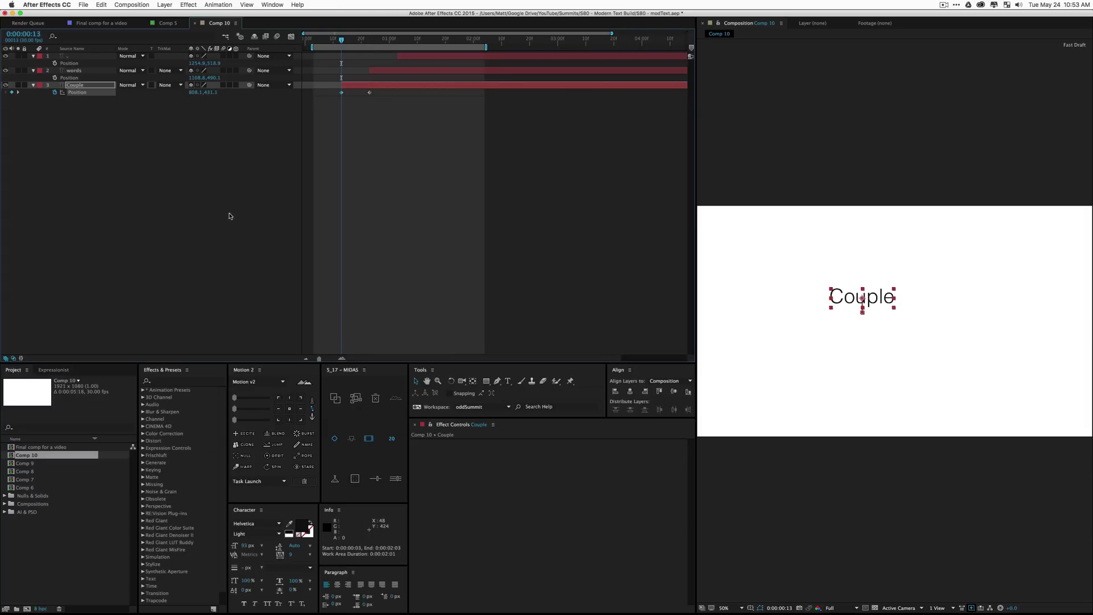
left_click(238, 189)
key("space")
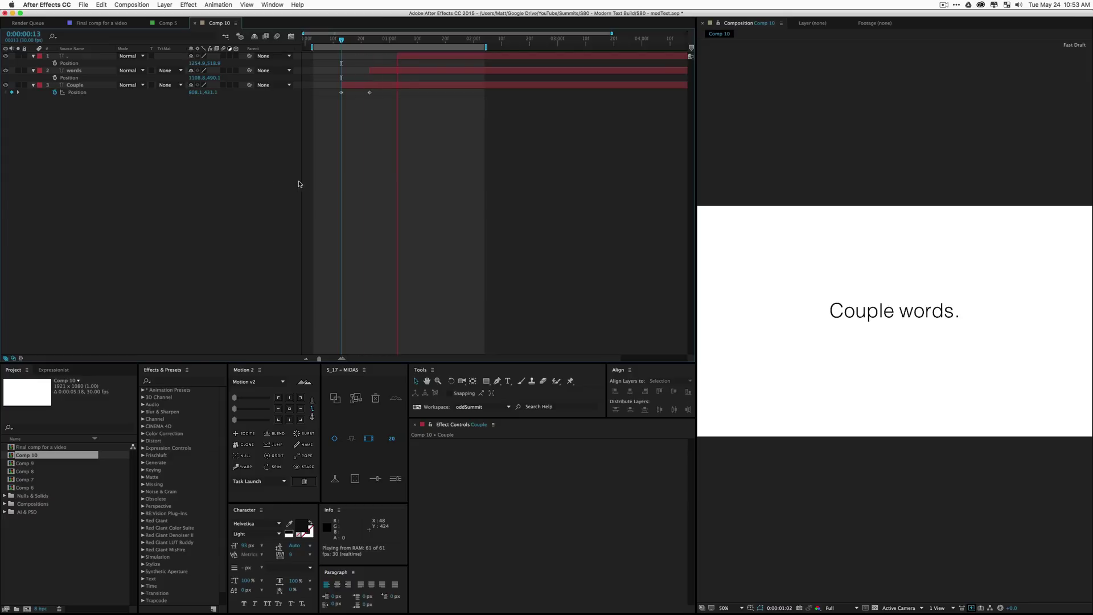
key("space")
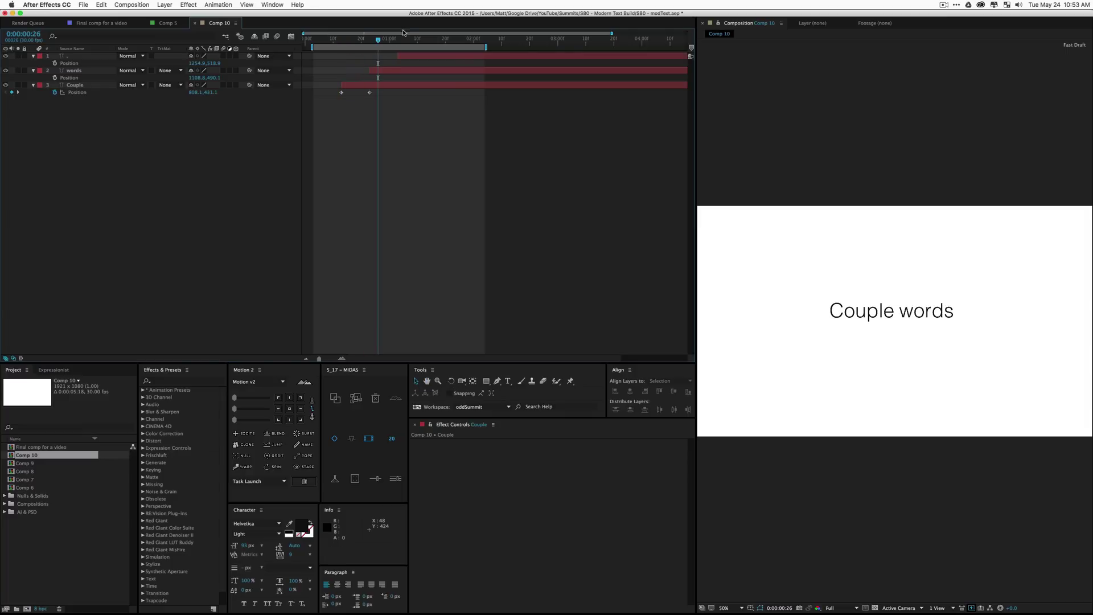
Animate the words layer sliding sideways from an X position of 1083.8 at frame 23 to its resting place at 0:00:01:03, and preview it.
left_click_drag(395, 41, 398, 42)
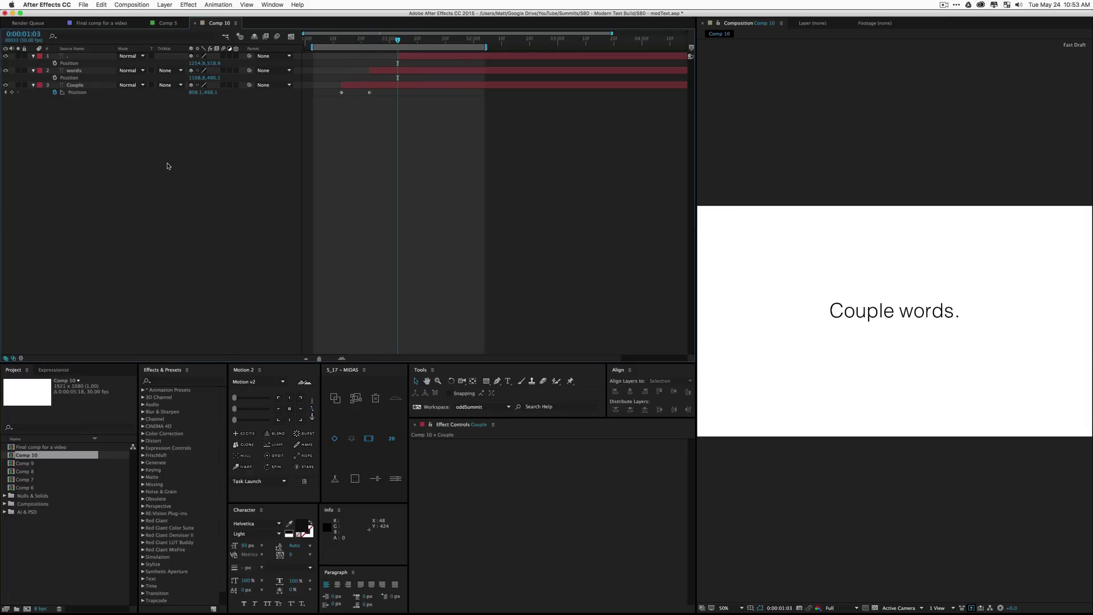
left_click(54, 77)
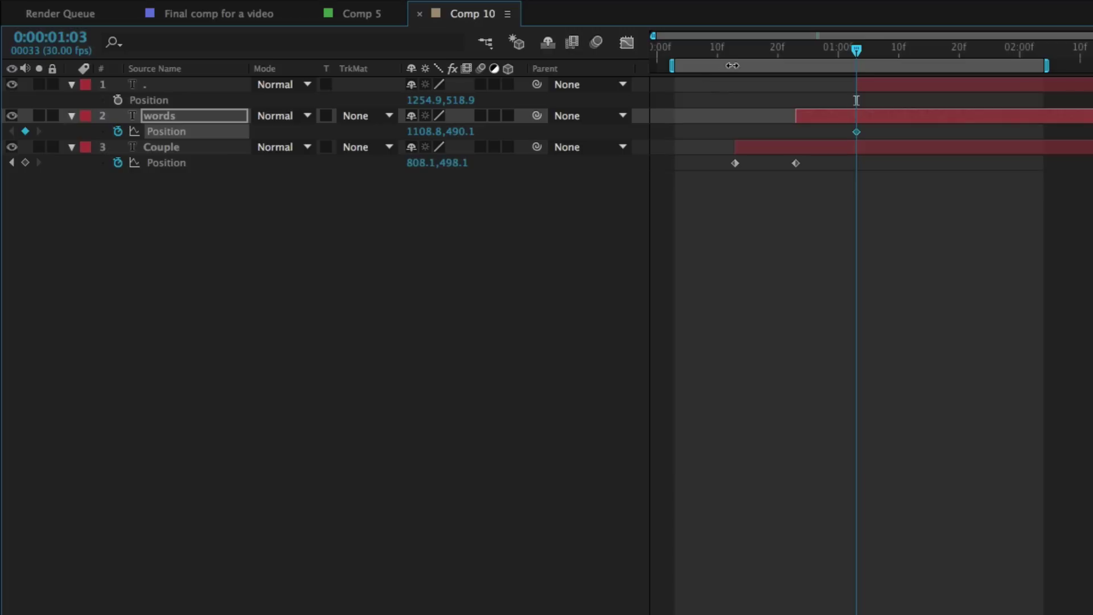
left_click(801, 51)
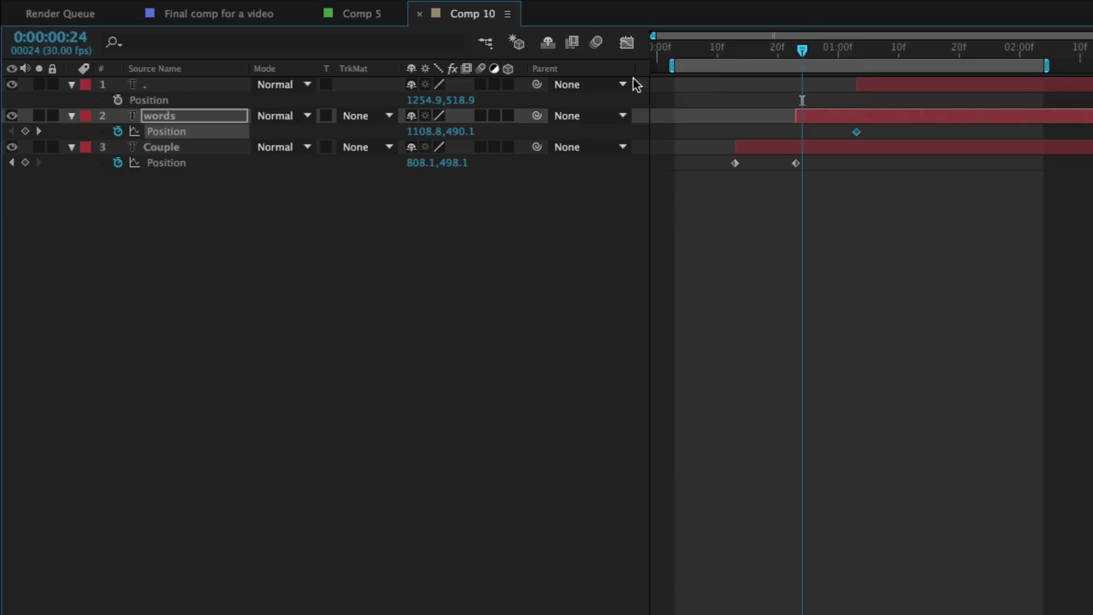
left_click_drag(800, 50, 795, 50)
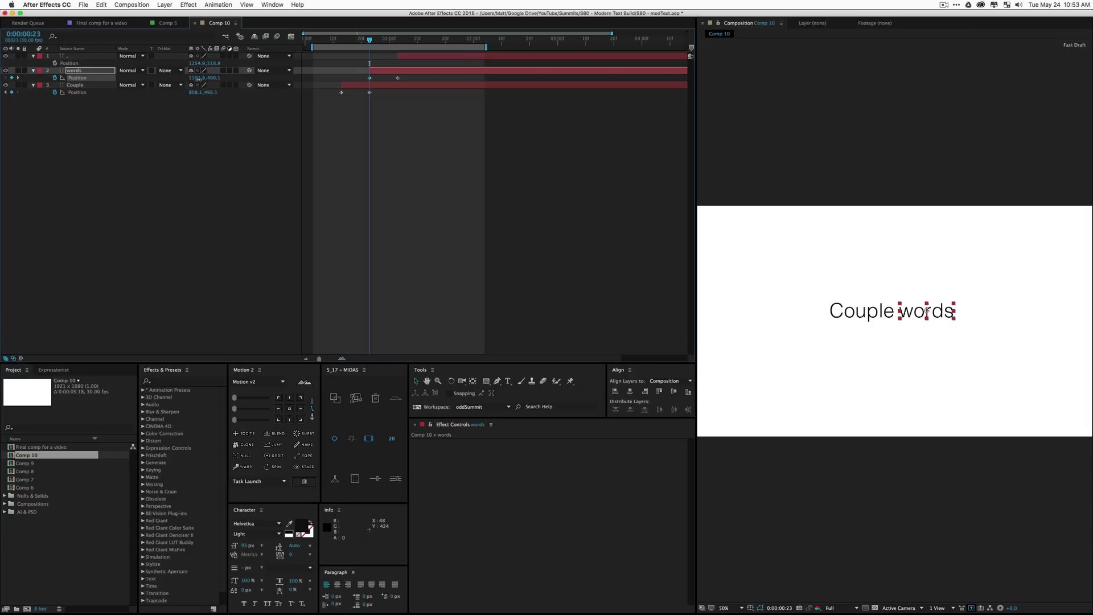
left_click_drag(198, 79, 188, 89)
key("F2")
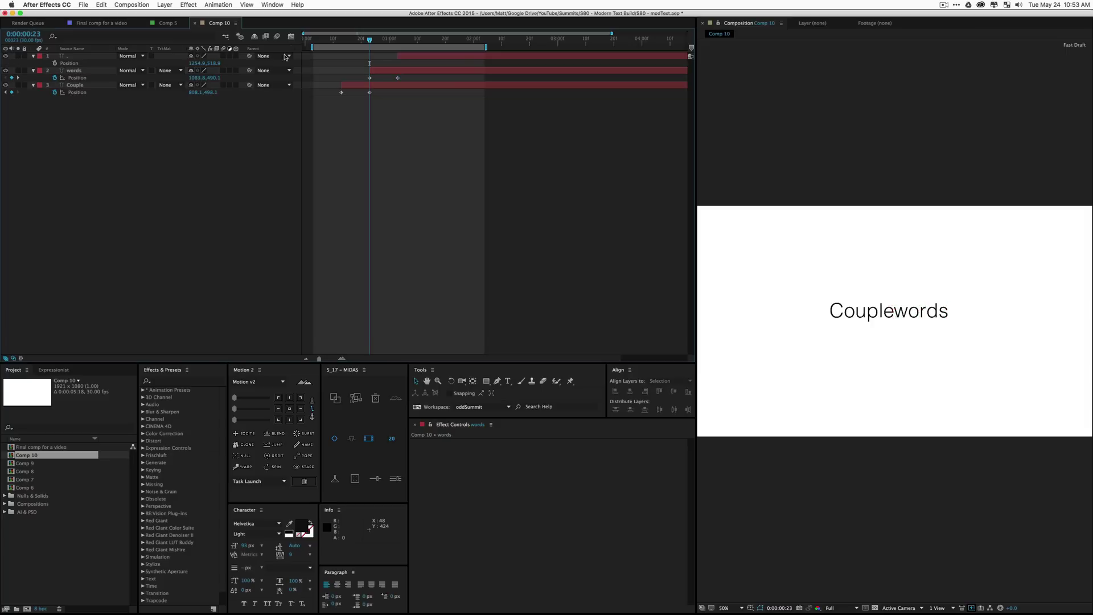
left_click(330, 38)
key("space")
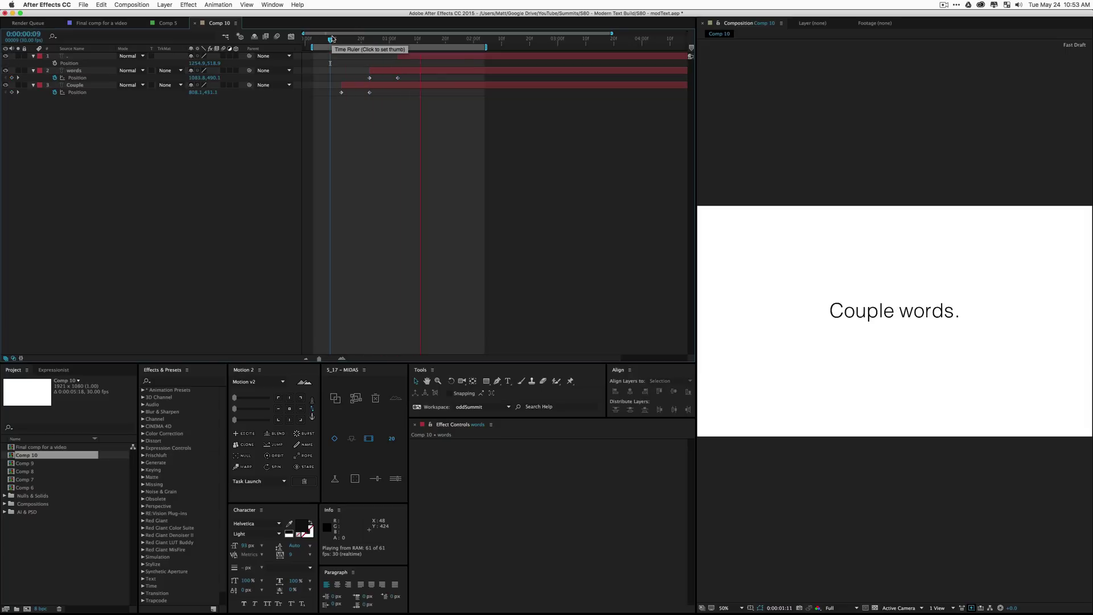
key("space")
Animate the period dropping from a Y position of 420.9 at 0:00:01:06 to its resting place at 0:00:01:24, and preview the sequence.
left_click(423, 48)
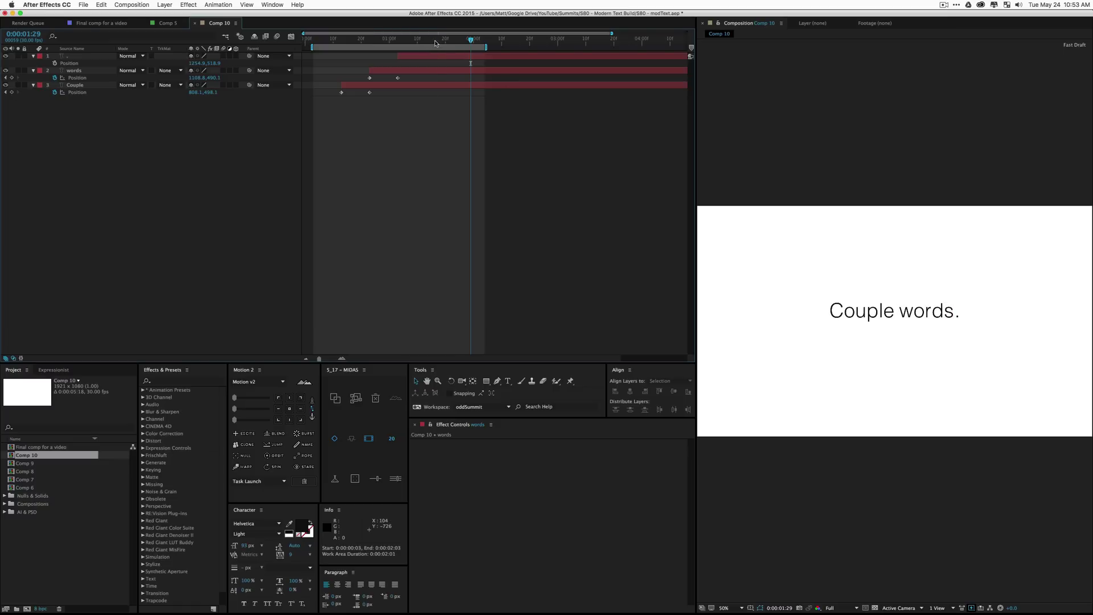
left_click(455, 39)
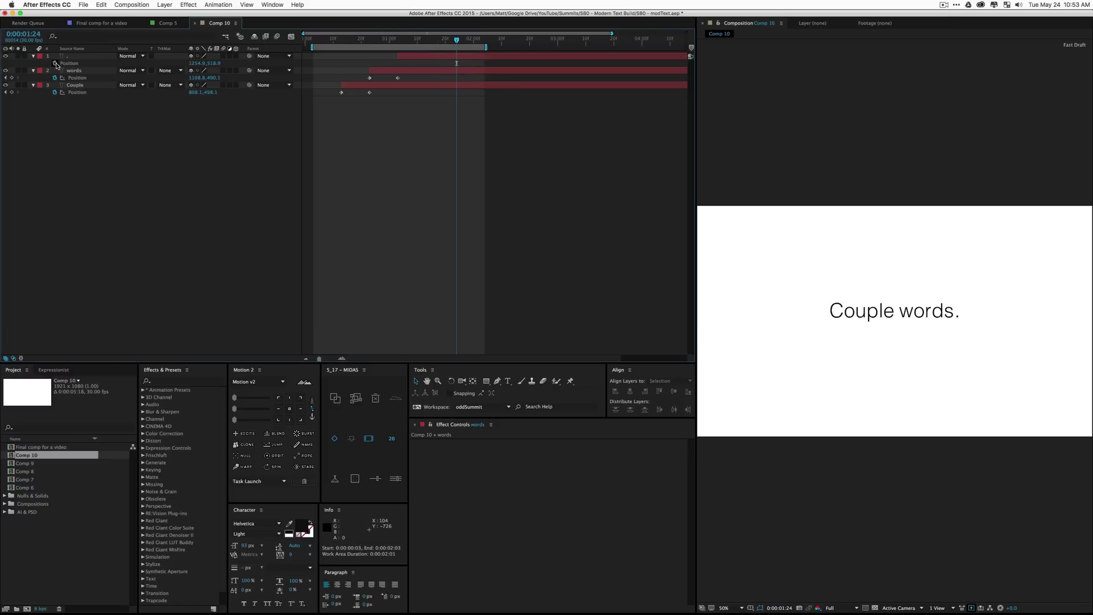
left_click(55, 63)
left_click(408, 43)
left_click_drag(407, 45, 406, 44)
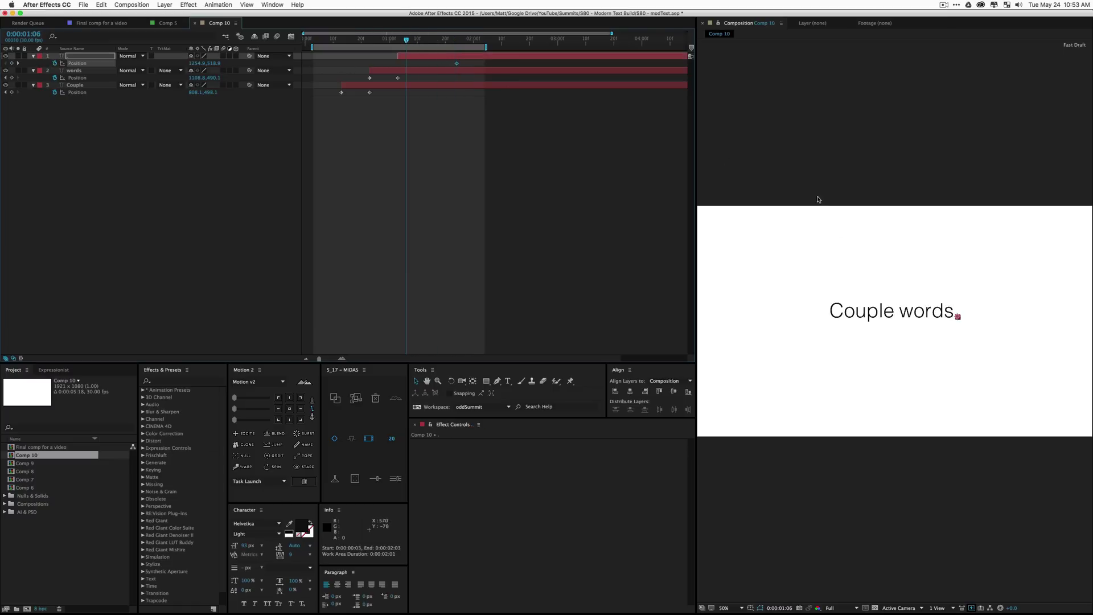
left_click_drag(957, 317, 958, 295)
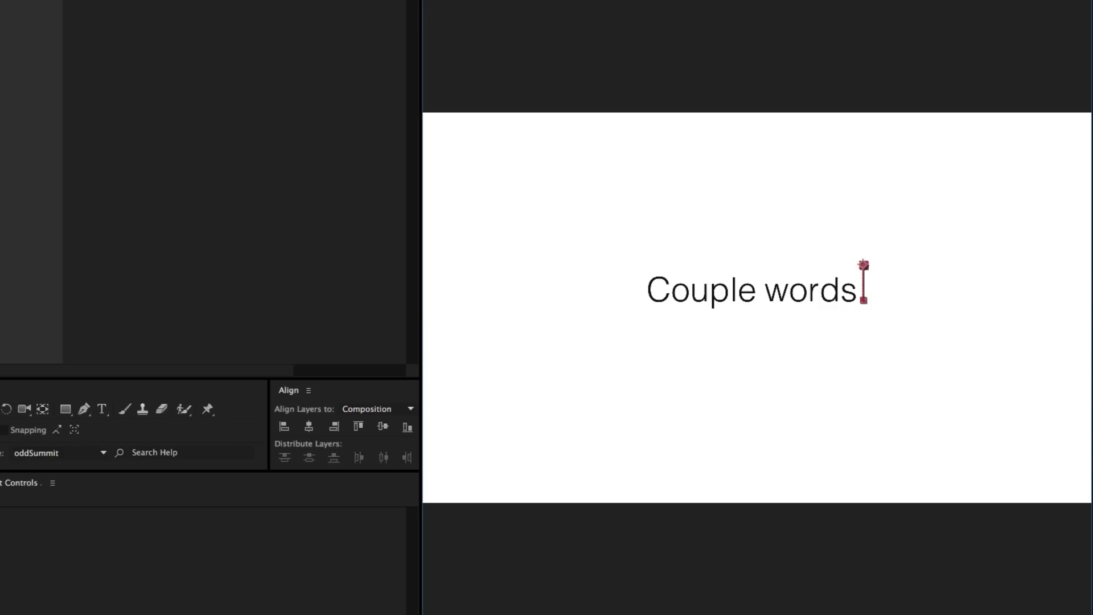
key("F2")
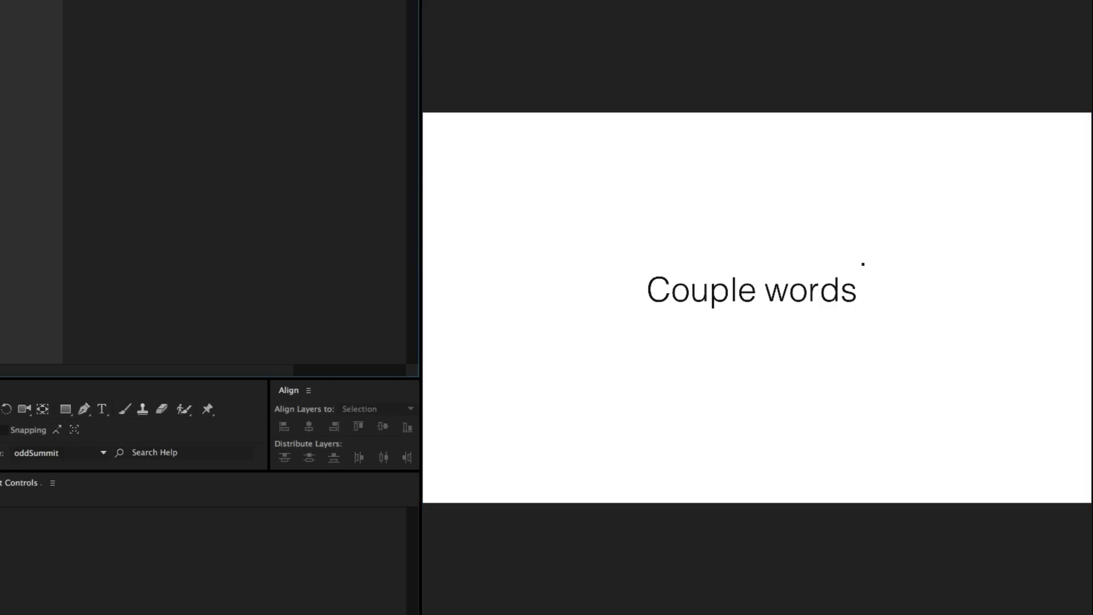
key("space")
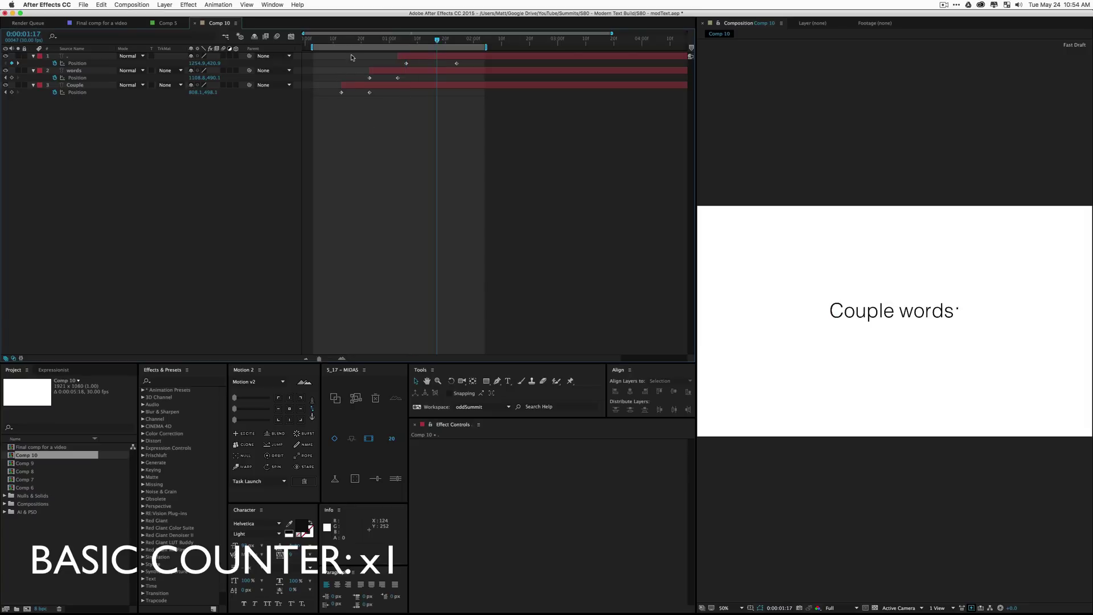
left_click(342, 39)
key("space")
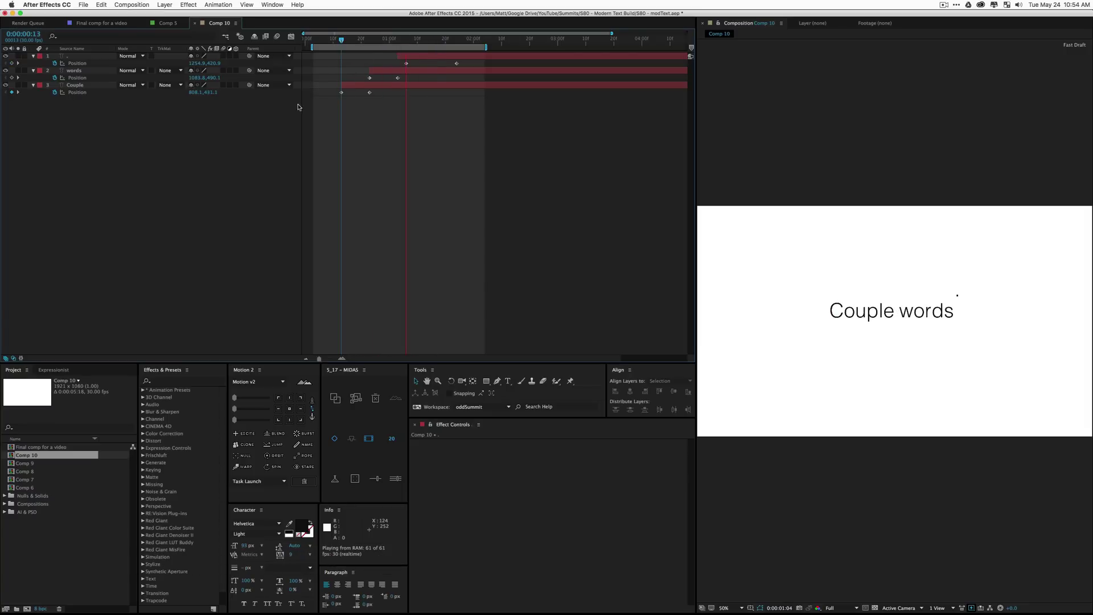
Move the Couple layer's Position keyframes to frame 9 and about frame 20, and ease the first one.
left_click_drag(352, 111, 336, 93)
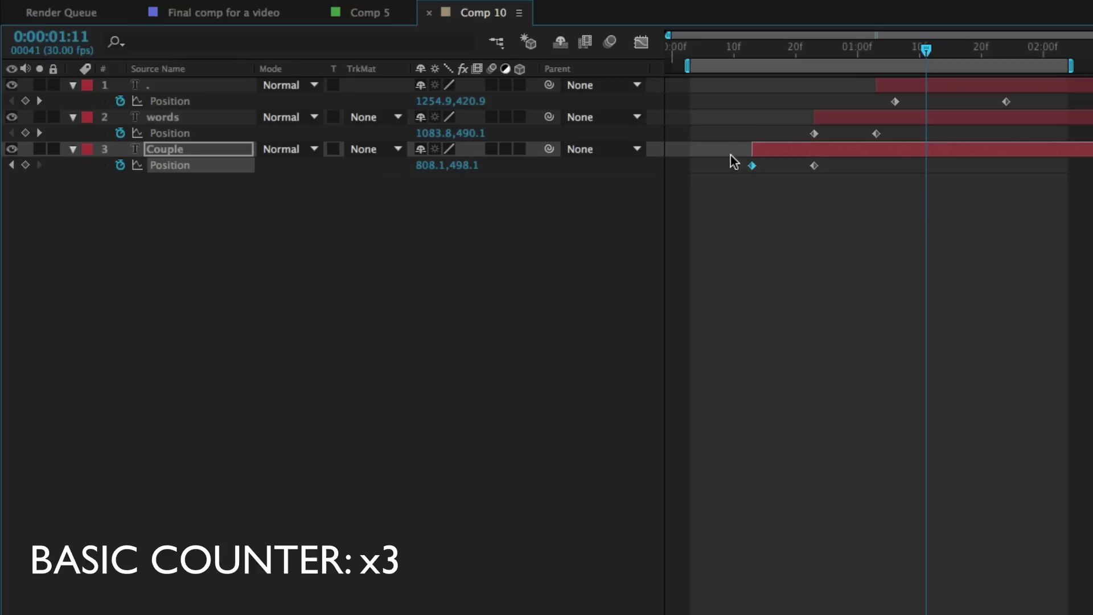
left_click(730, 155)
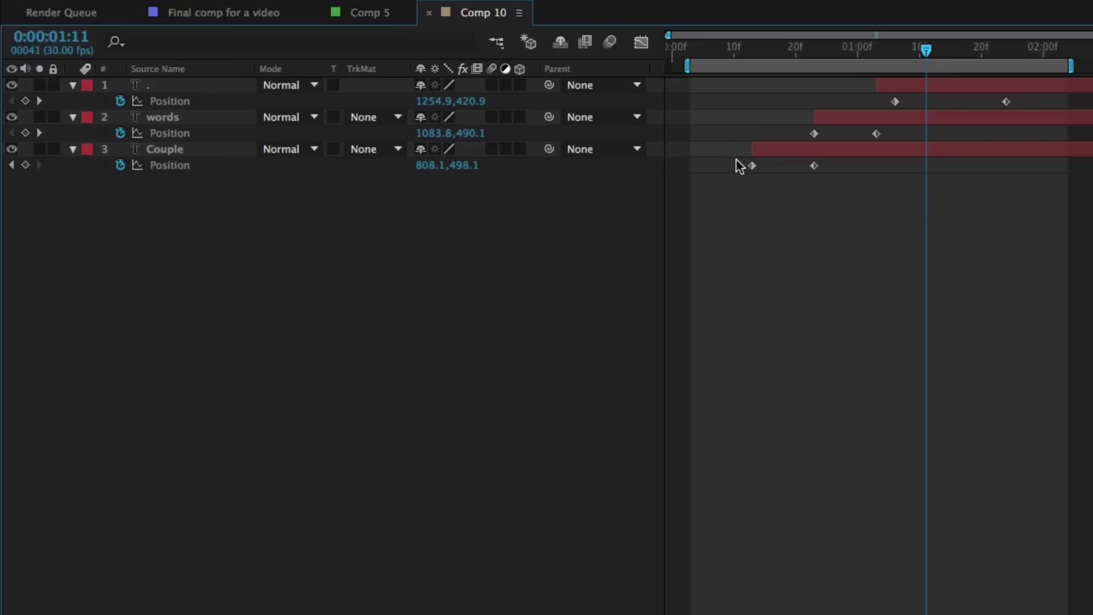
left_click(753, 165)
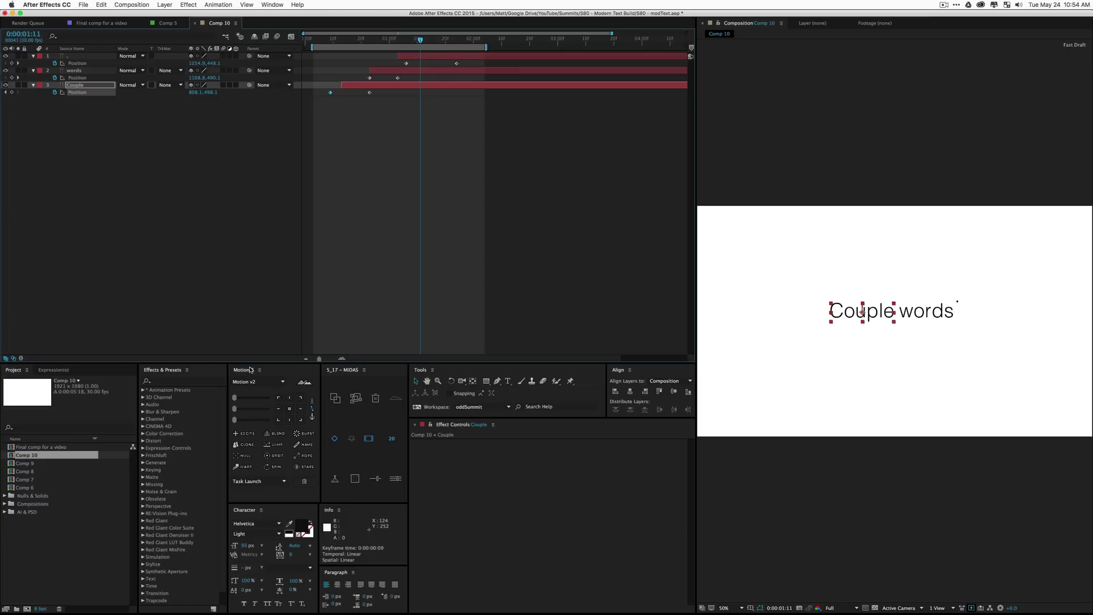
left_click(256, 397)
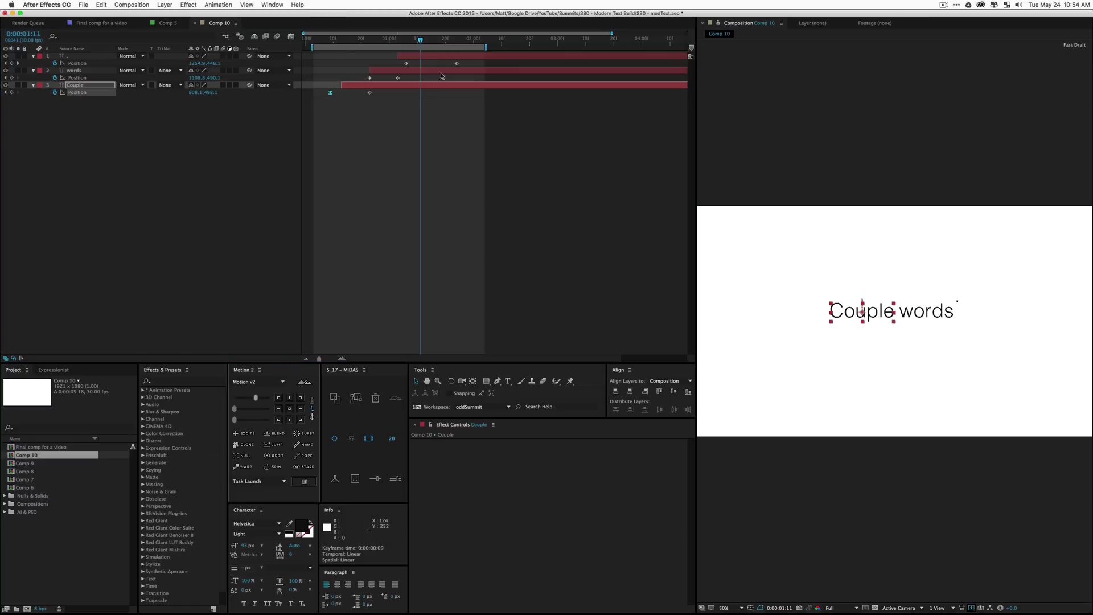
left_click(369, 93)
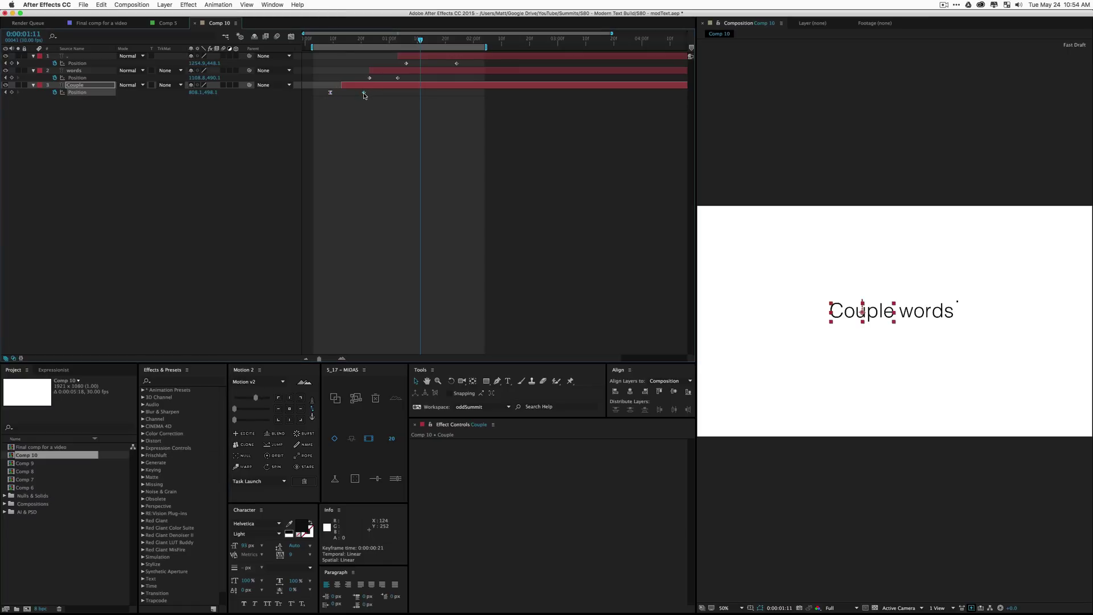
left_click_drag(364, 94, 368, 74)
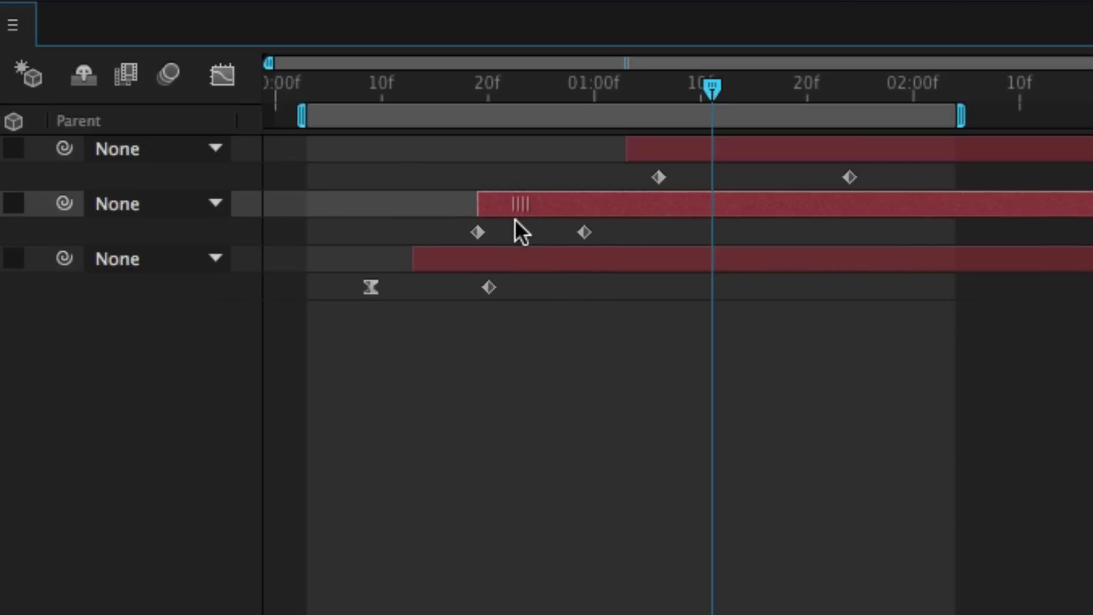
Shift the words layer with its Position keyframes earlier so it starts at about frame 19.
left_click(538, 247)
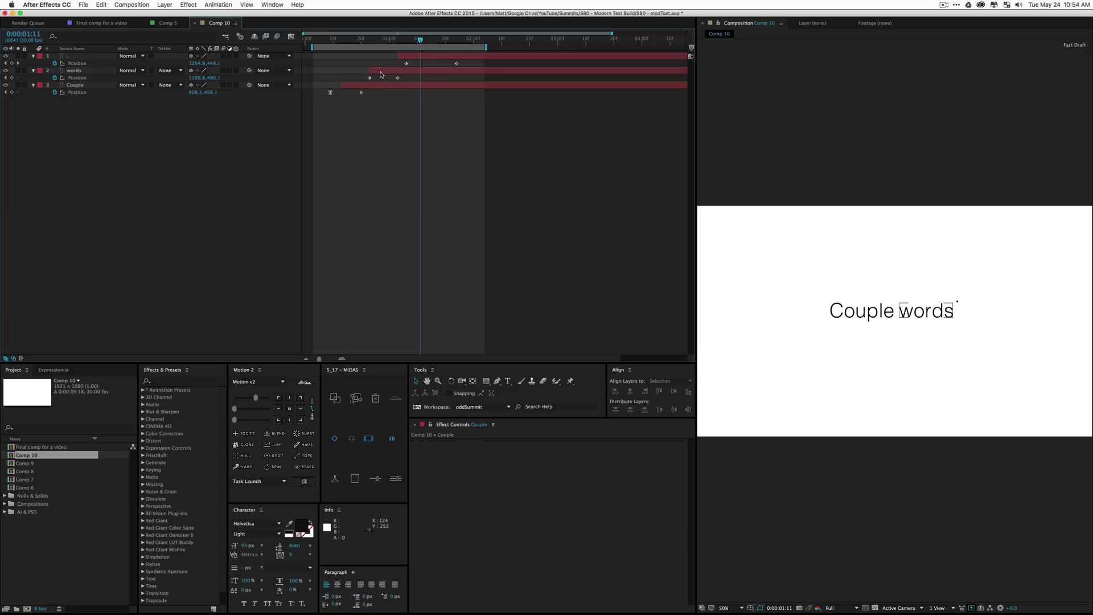
left_click_drag(559, 205, 527, 216)
left_click(376, 85)
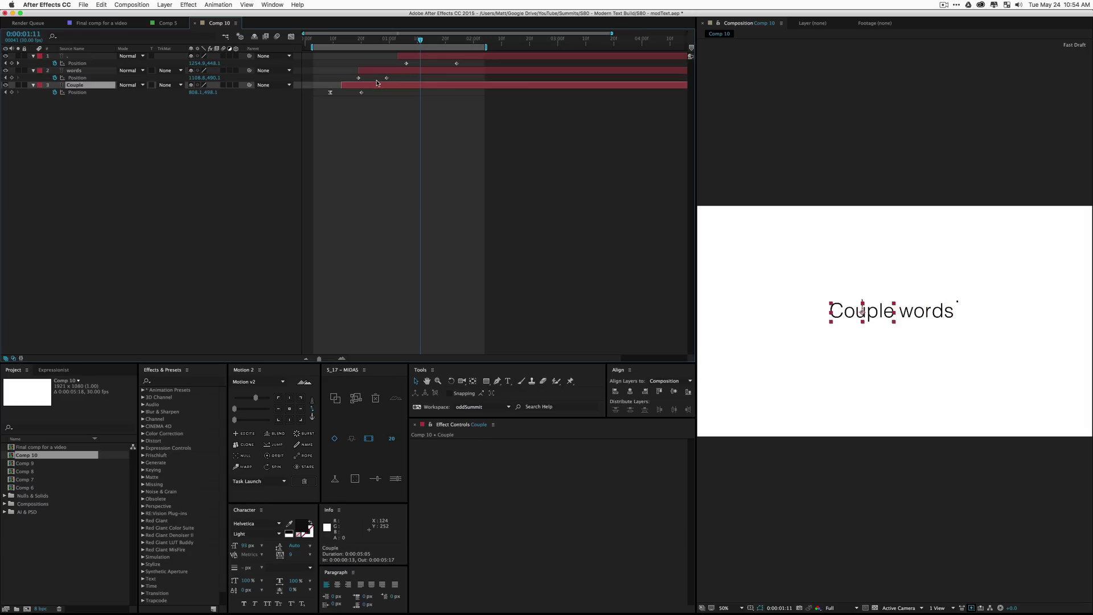
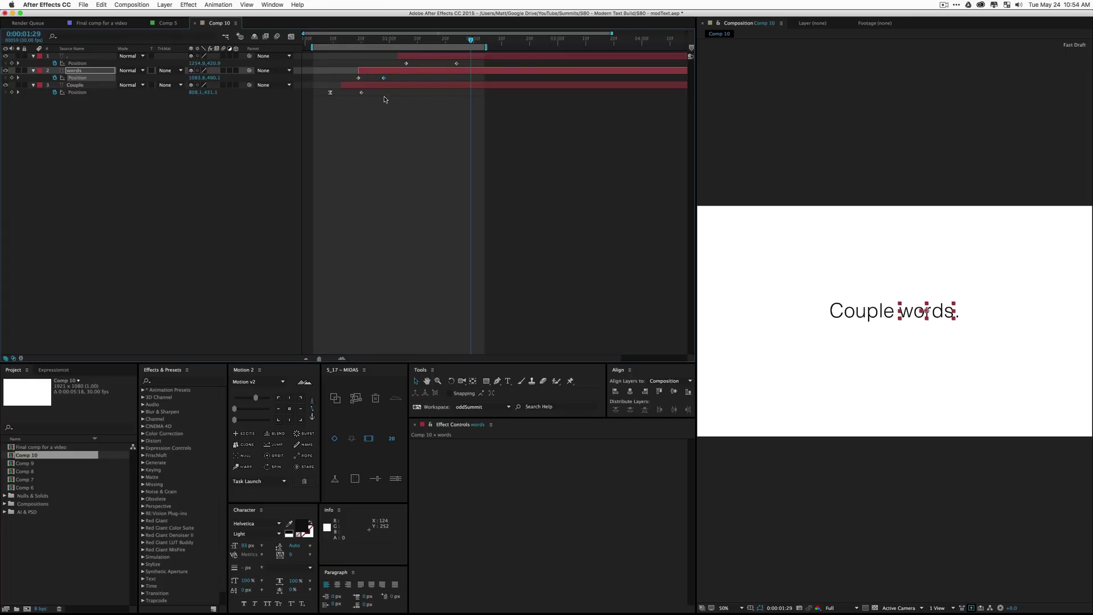
left_click_drag(386, 98, 309, 46)
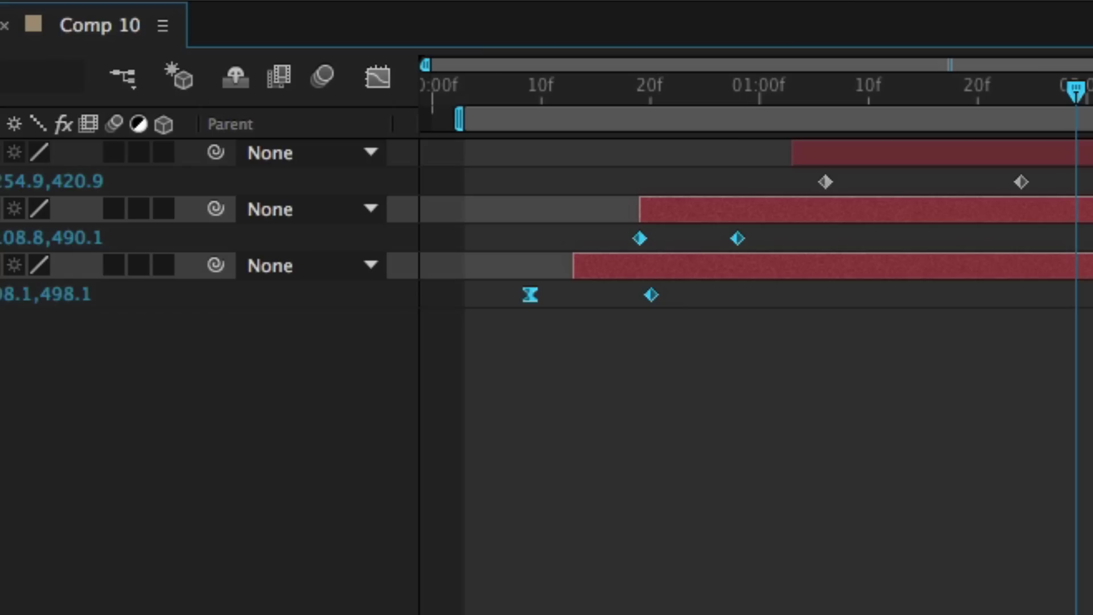
key("F9")
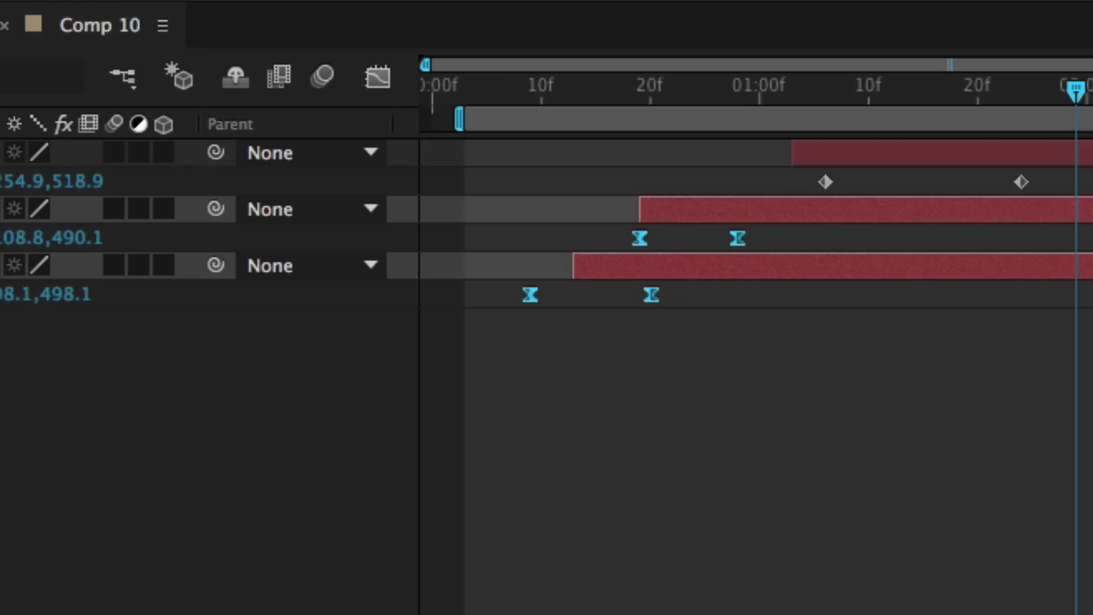
key("F2")
key("ctrl+z")
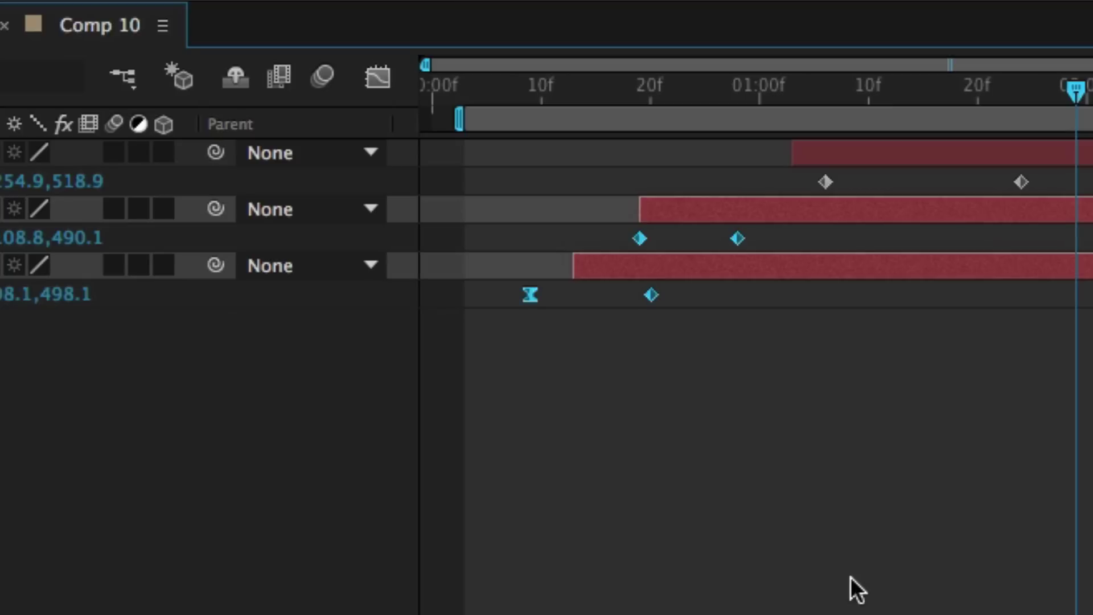
Apply Easy Ease to the second Position keyframe of the words layer.
left_click(547, 204)
left_click(530, 295)
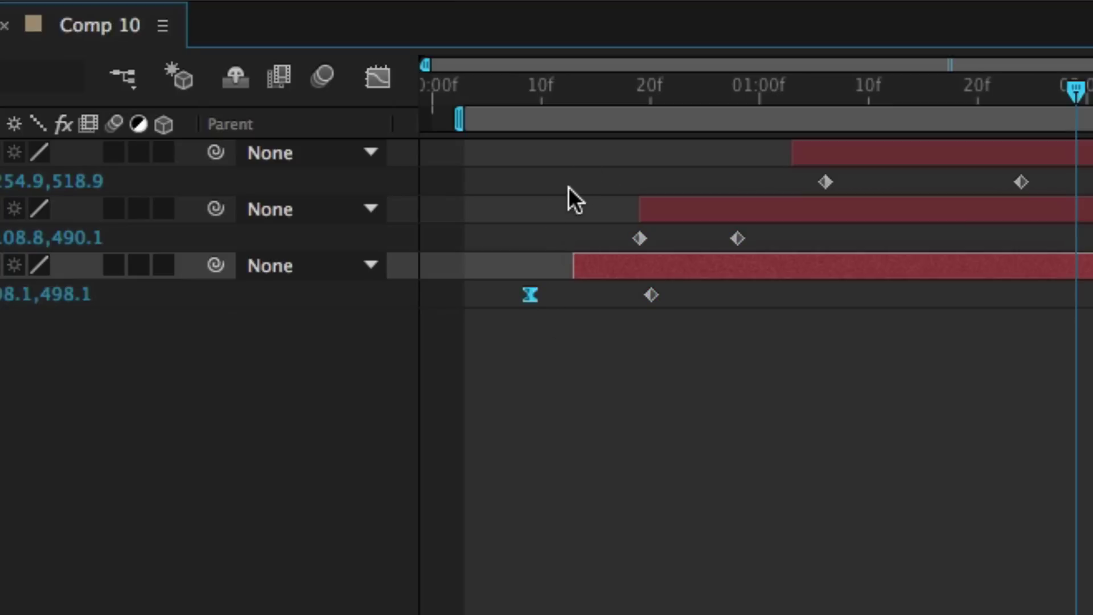
left_click_drag(715, 237, 769, 260)
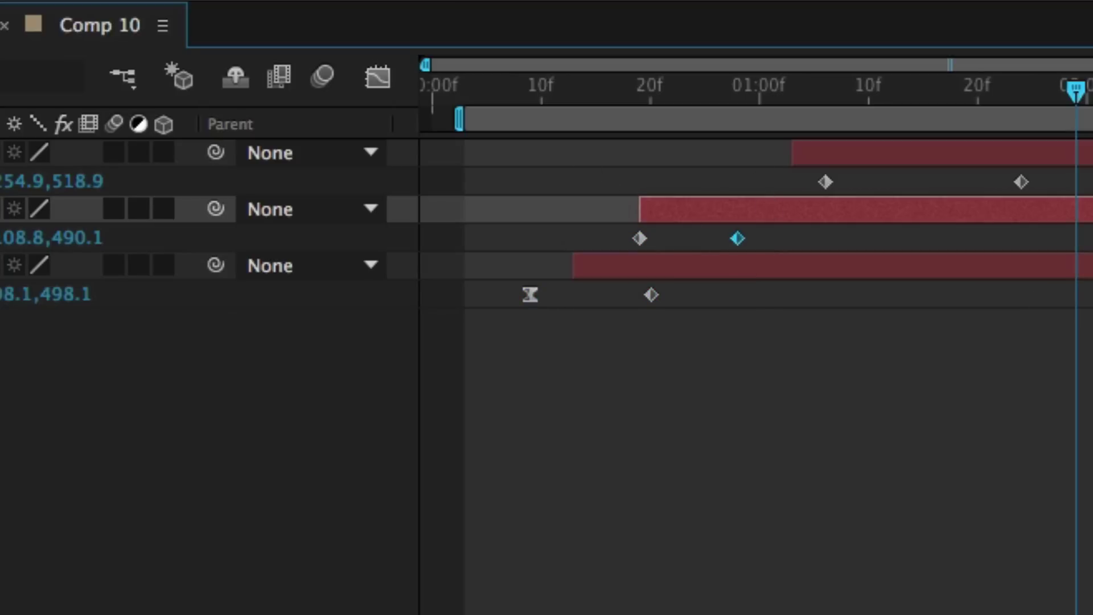
key("F9")
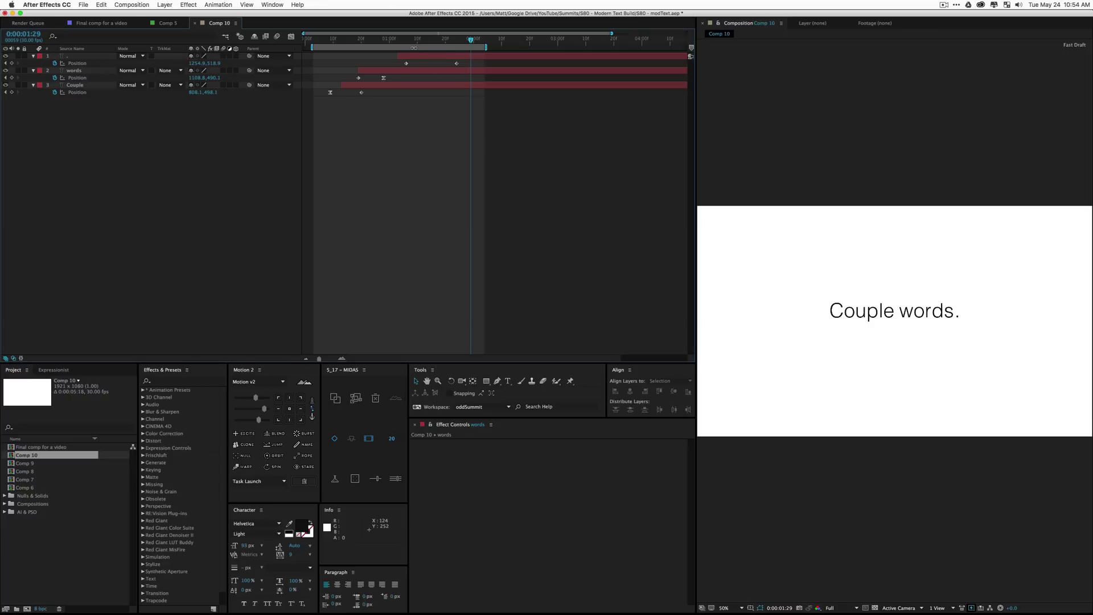
Shift the period layer earlier to start at 0:00:01:00, move its last Position keyframe to 0:00:01:15, and preview the sequence.
left_click_drag(419, 55, 412, 63)
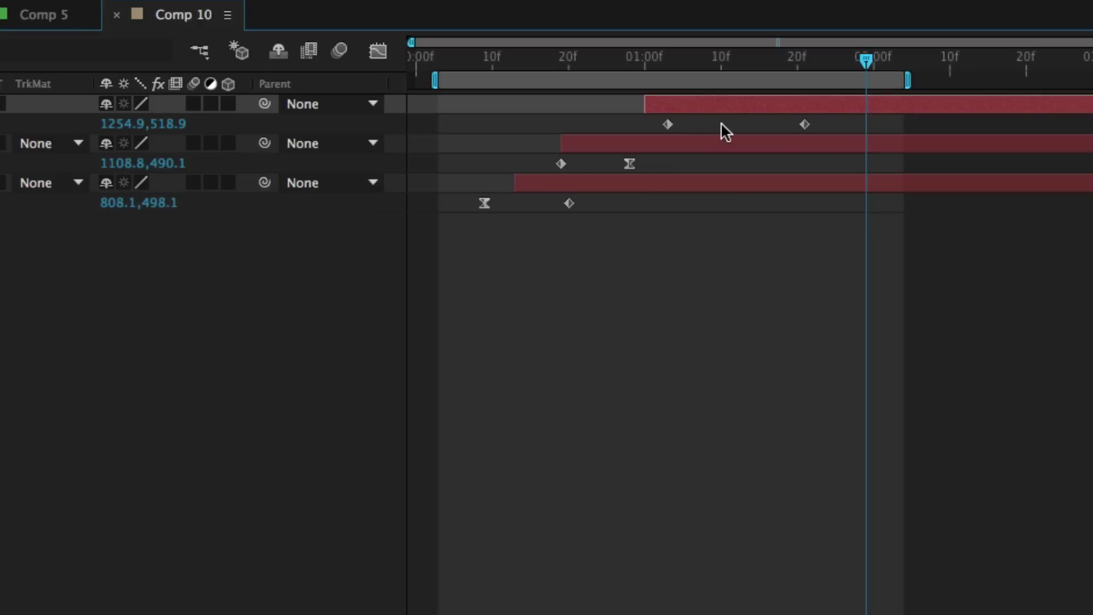
left_click(418, 64)
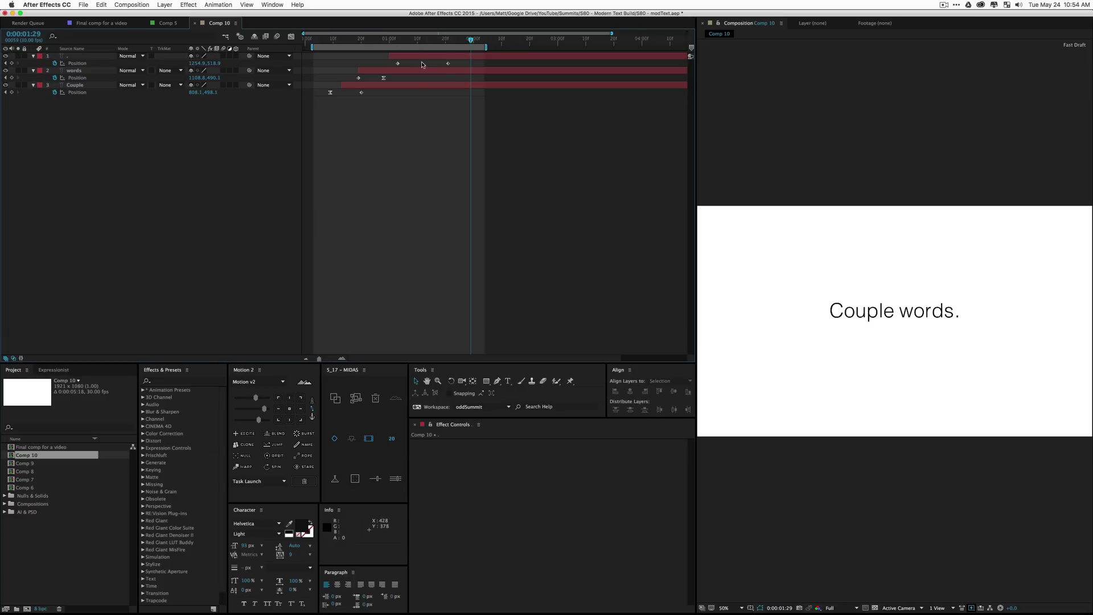
left_click_drag(449, 64, 431, 64)
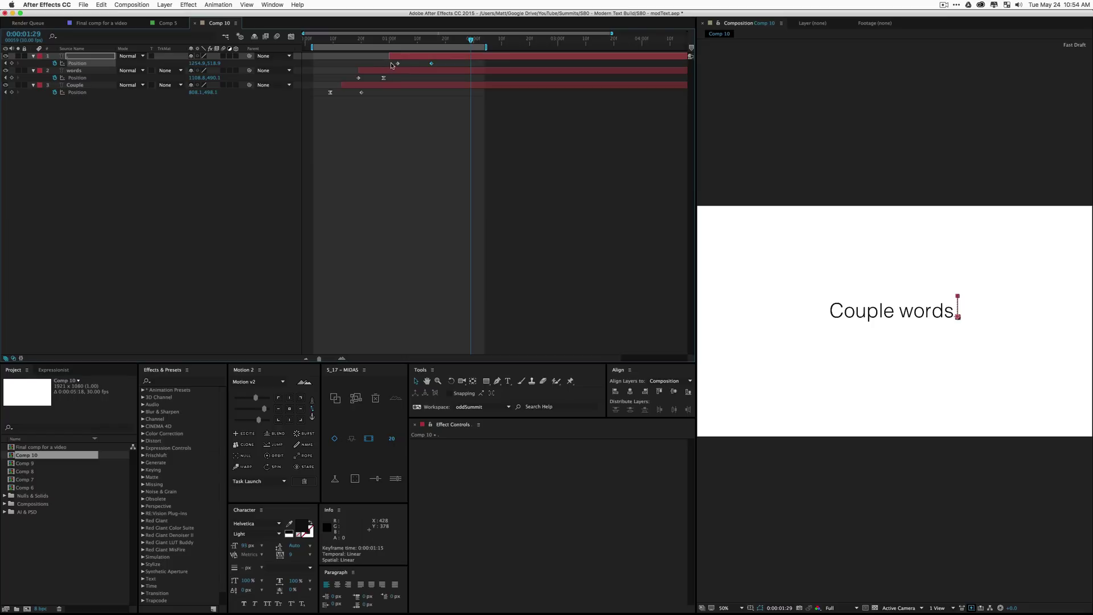
key("space")
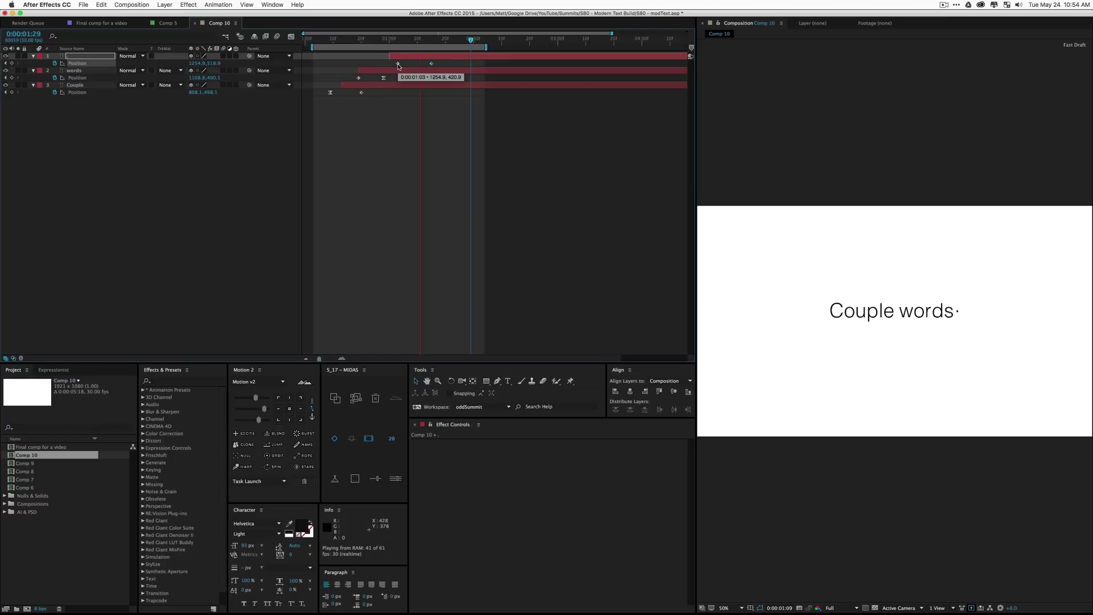
Ease the period layer's first Position keyframe and preview the animation.
left_click(257, 397)
left_click(545, 181)
key("space")
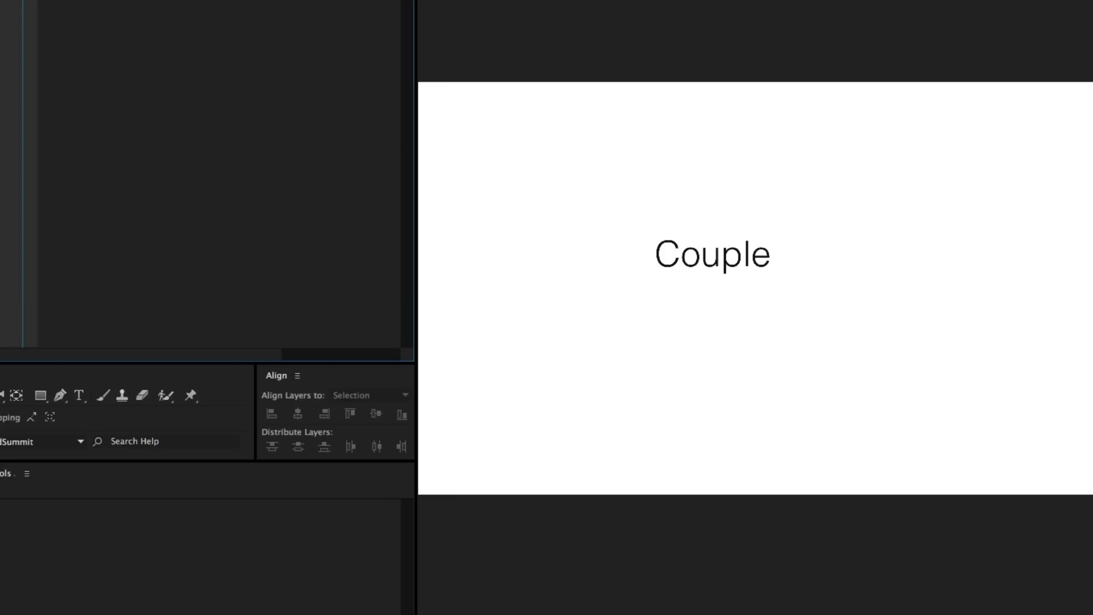
key("space")
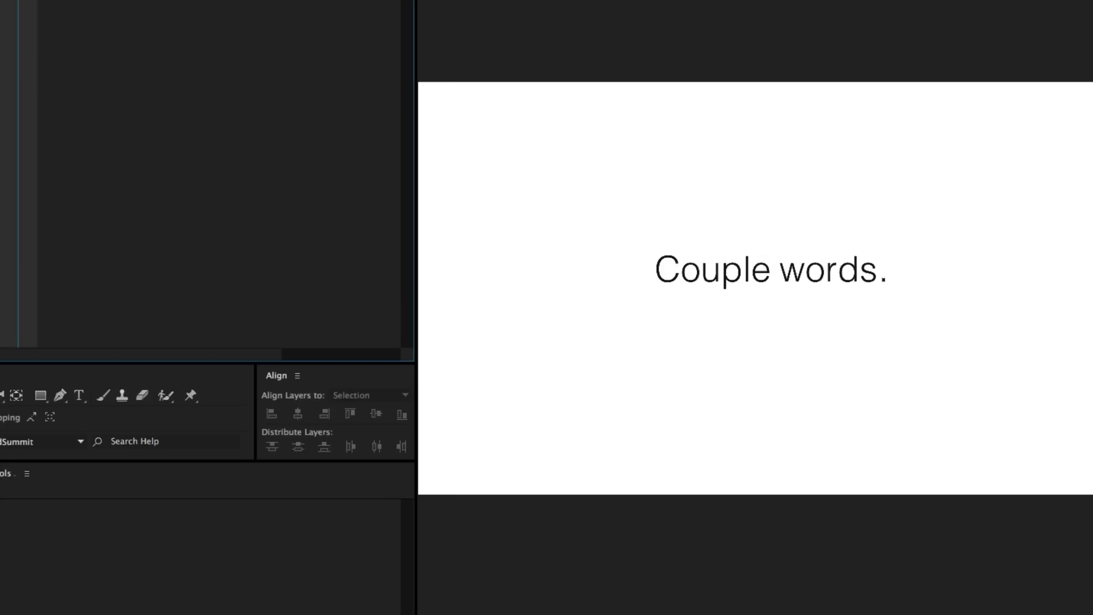
Shift the period layer three frames earlier, move its last Position keyframe to 0:00:01:10, and preview the result.
left_click_drag(389, 56, 402, 61)
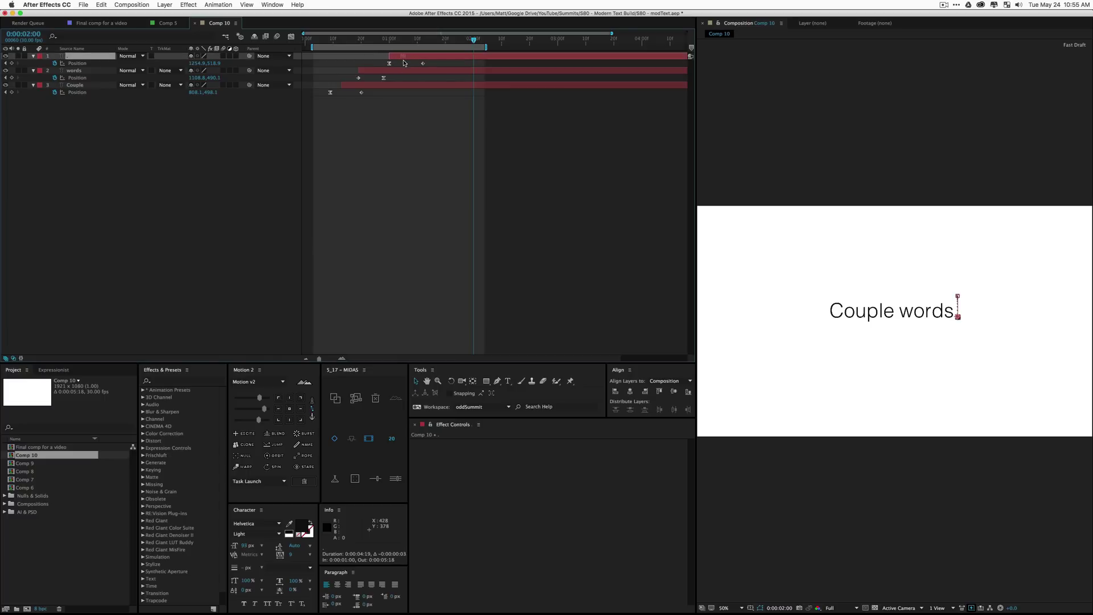
left_click(408, 64)
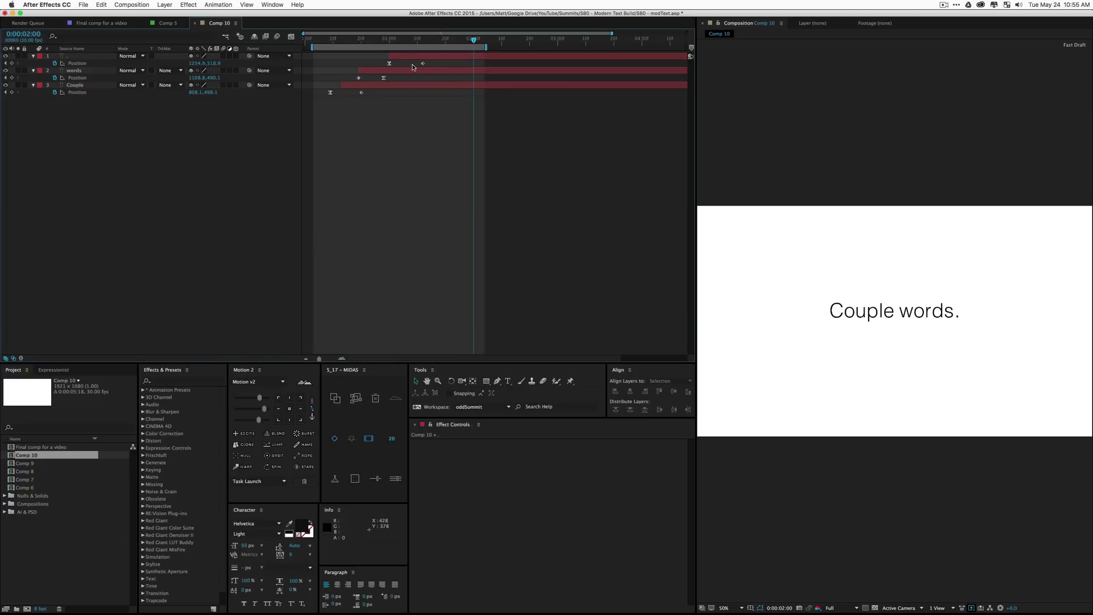
left_click_drag(423, 64, 417, 64)
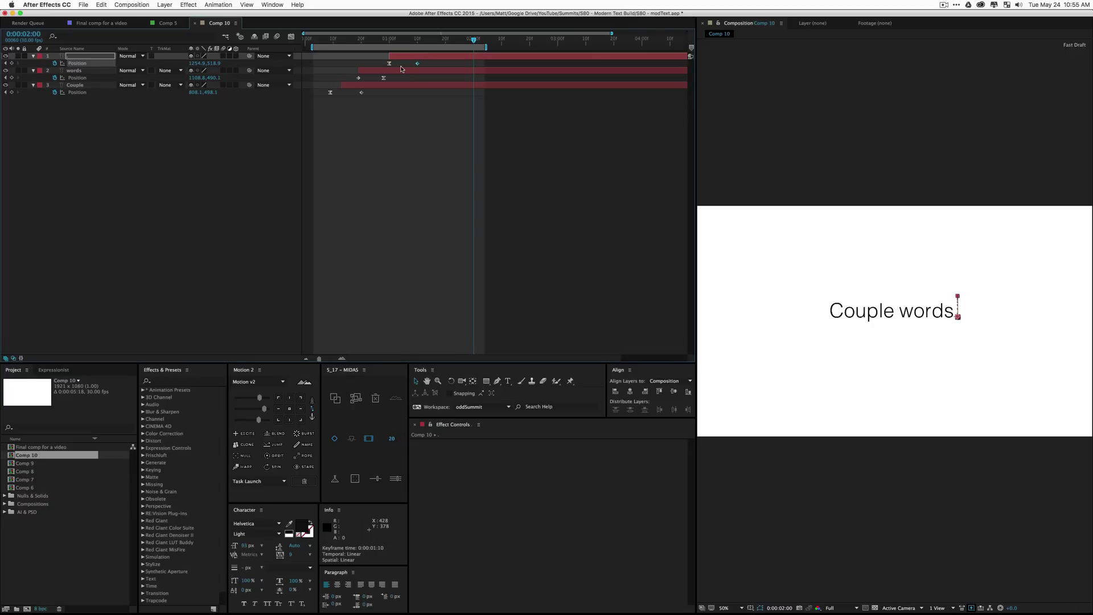
left_click(418, 147)
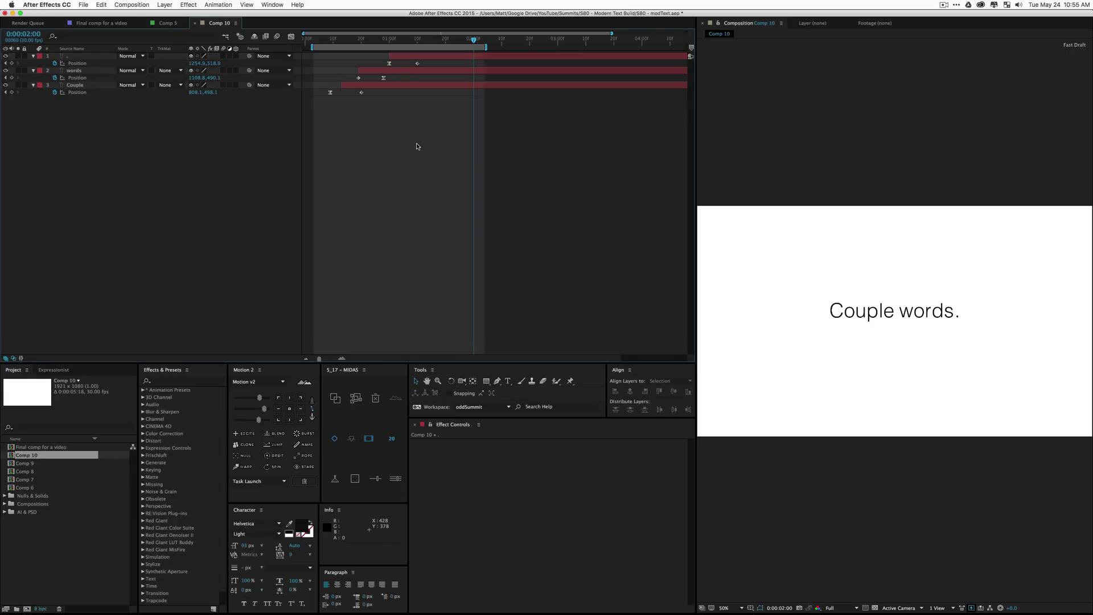
key("space")
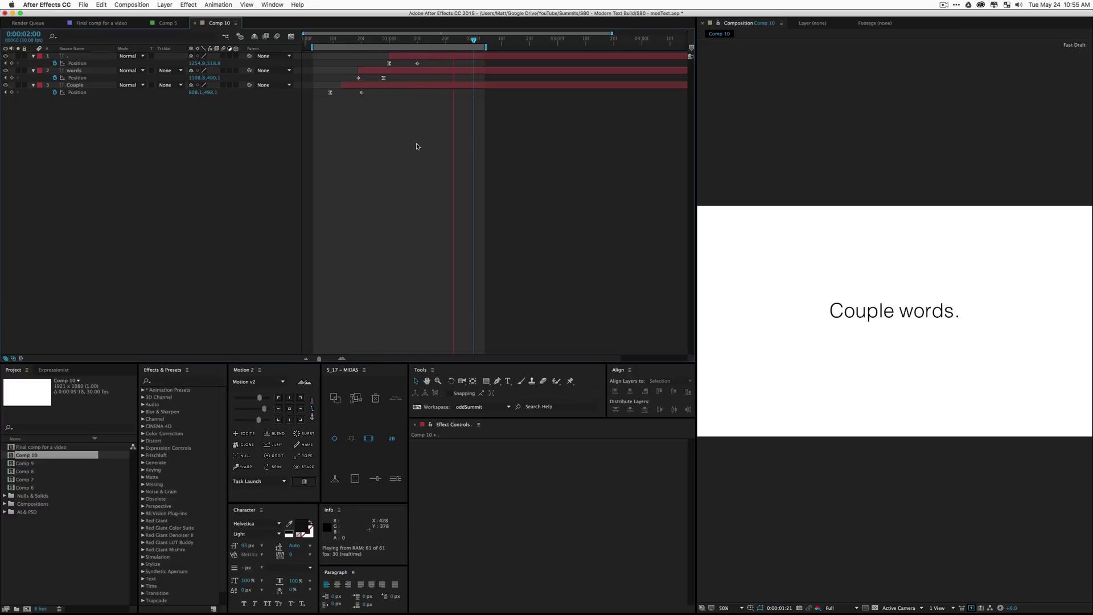
Move the last Position keyframe of the Couple layer to about frame 19 and that of the words layer to about frame 26.
left_click(360, 93)
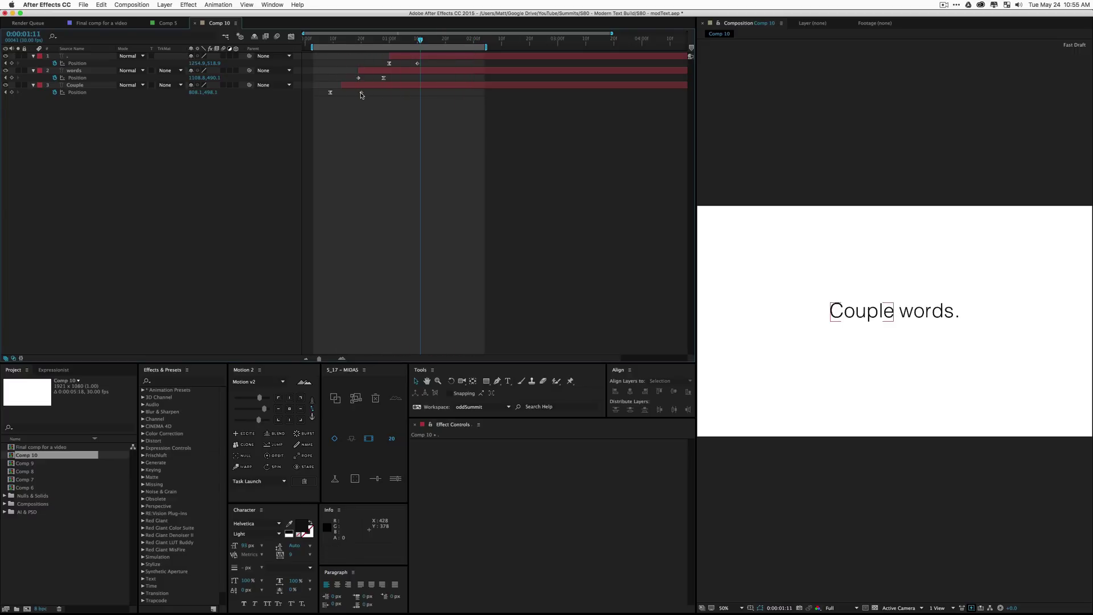
left_click(361, 93)
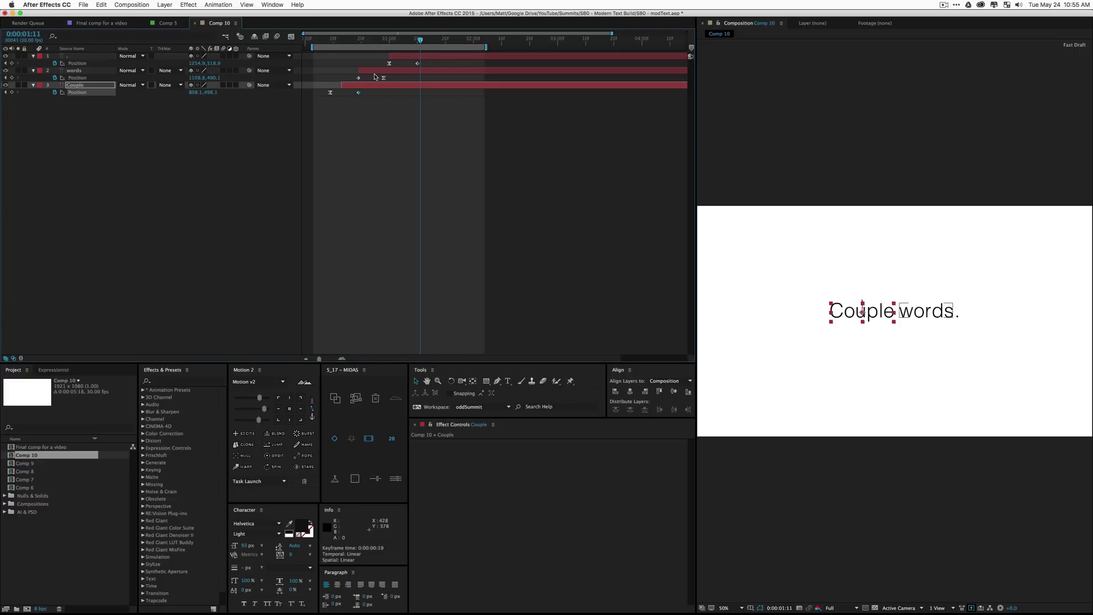
left_click(382, 79)
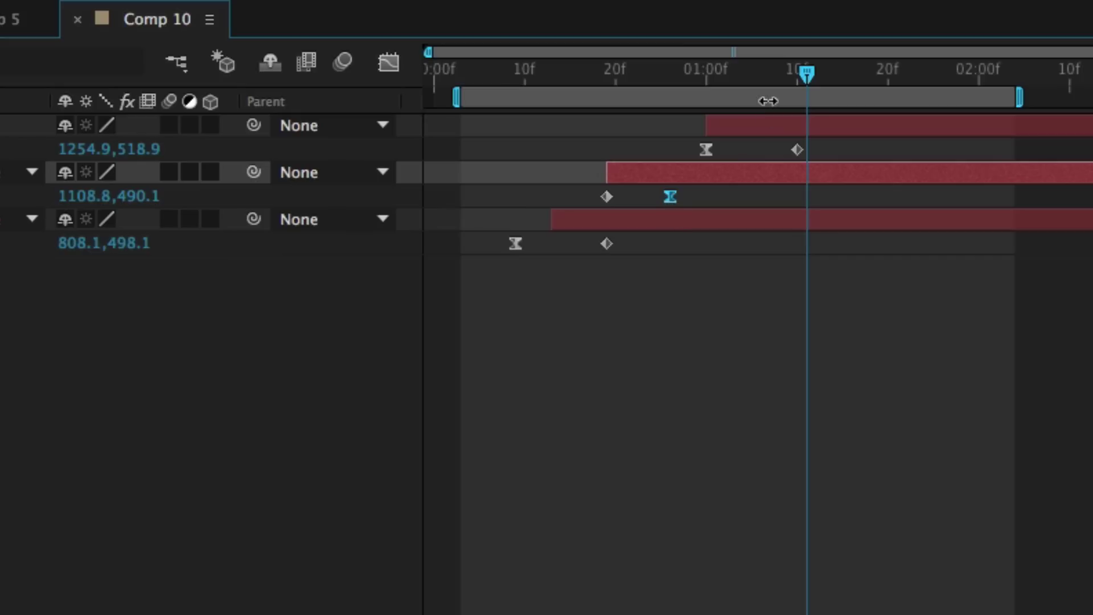
Start the period layer at frame 27 with its last Position keyframe at 0:00:01:05, start the words layer at frame 18, and preview.
left_click(408, 57)
left_click_drag(407, 56, 395, 58)
left_click_drag(726, 128, 748, 132)
left_click_drag(656, 172, 646, 172)
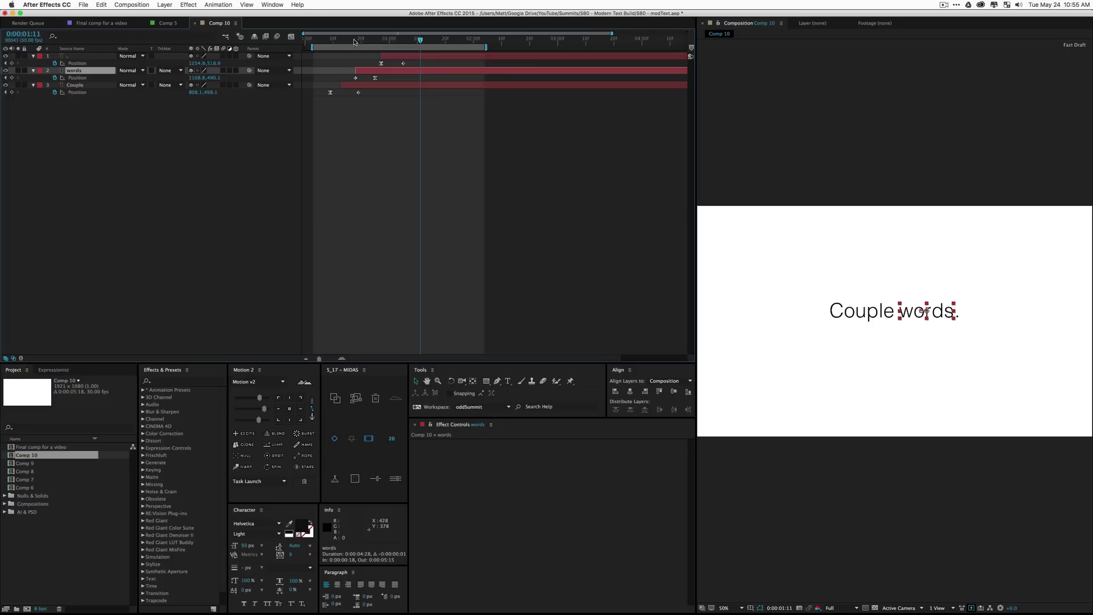
left_click_drag(354, 41, 358, 41)
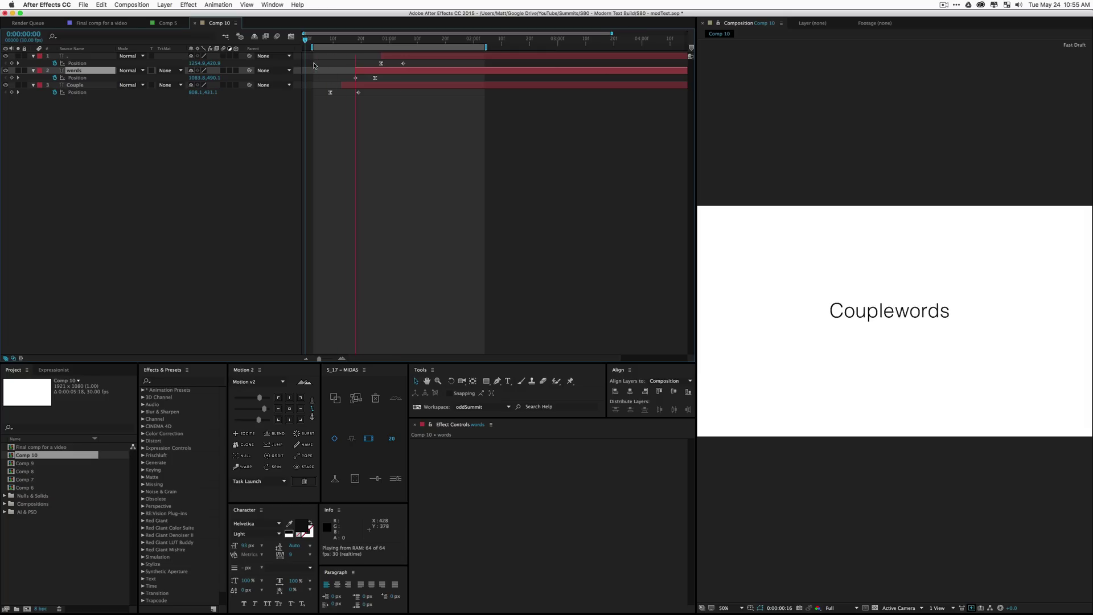
key("space")
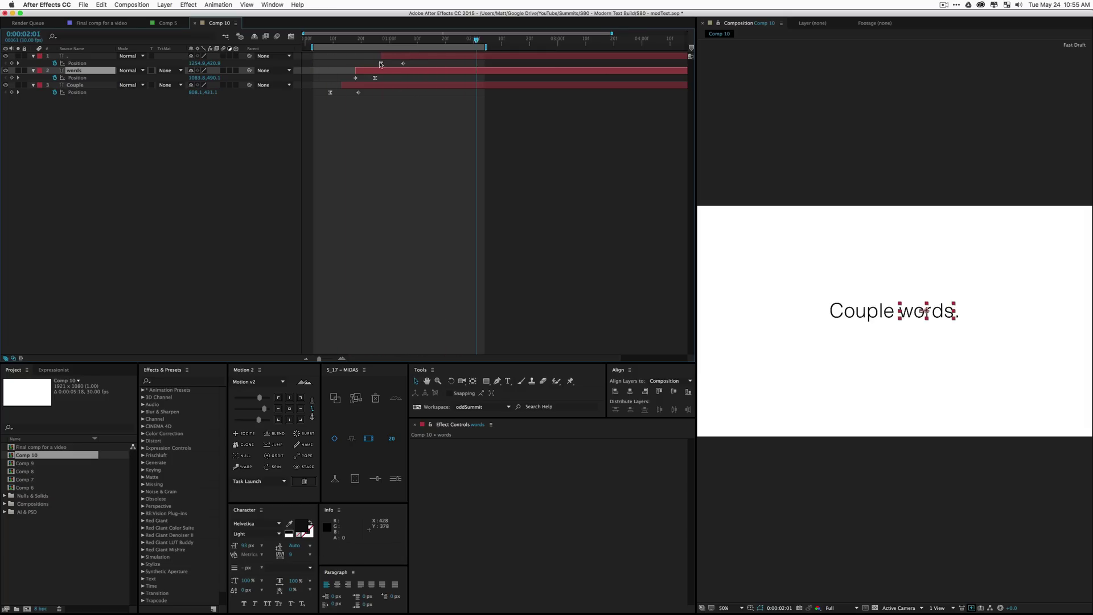
Add Scale keyframes of 100% to the period layer at 0:00:01:05 and 0:00:00:27.
left_click_drag(382, 41, 403, 40)
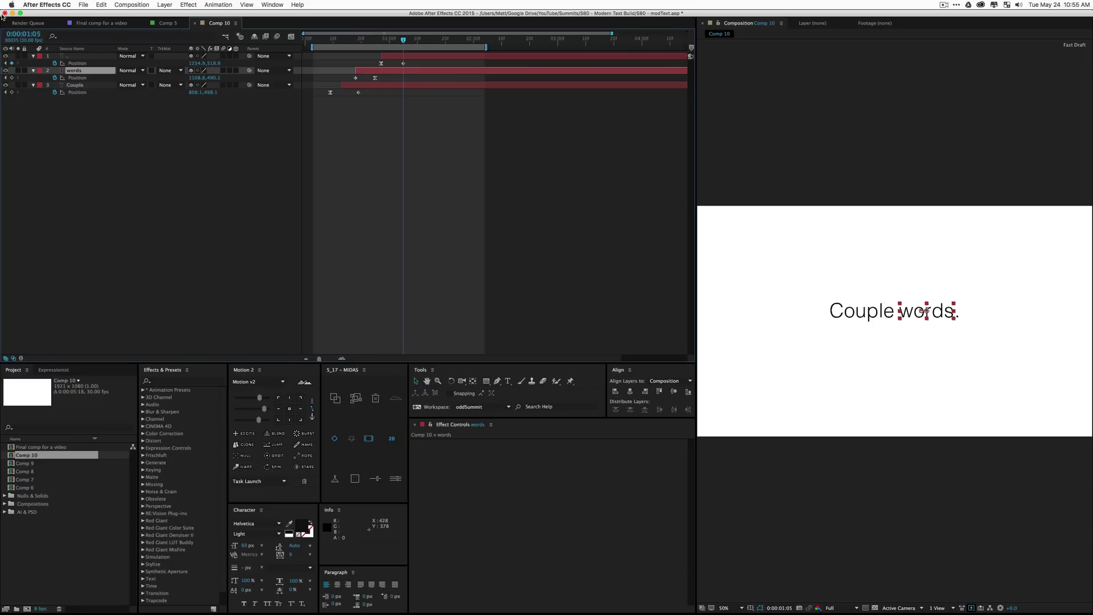
left_click(96, 56)
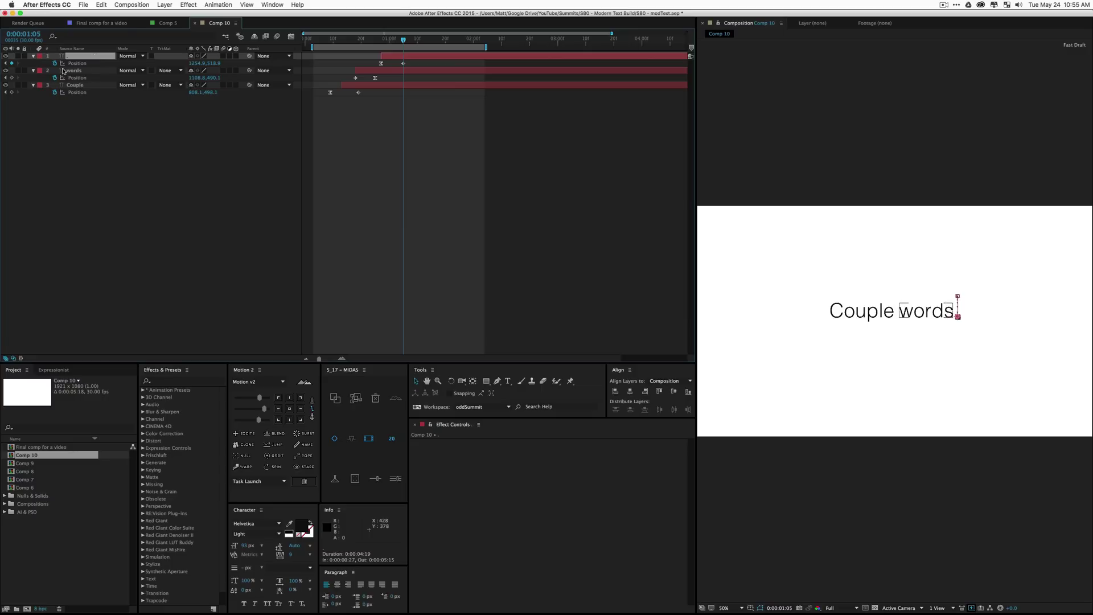
key("shift+s")
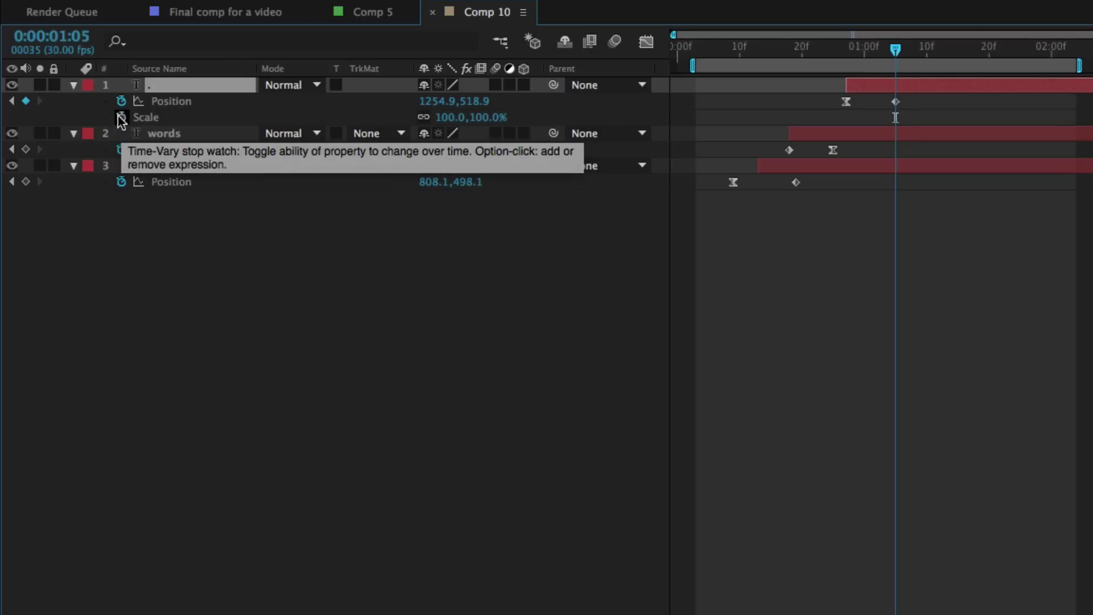
left_click(55, 70)
left_click(845, 47)
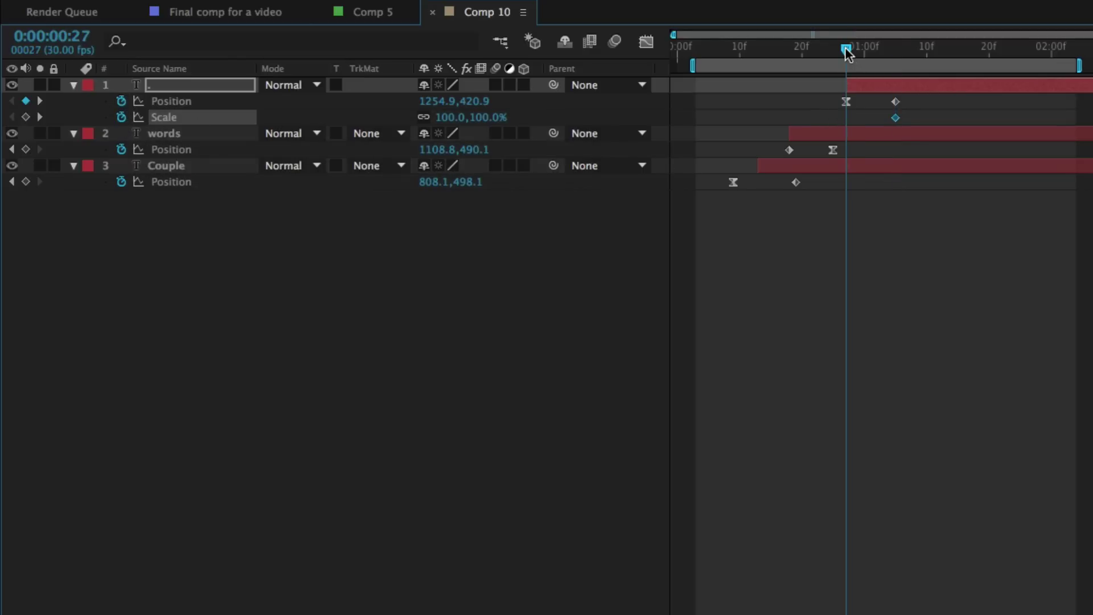
key("alt+shift+s")
Stretch the period mid-drop with an unlinked Scale keyframe of 48% by 410%, placed at 0:00:01:01.
left_click(863, 48)
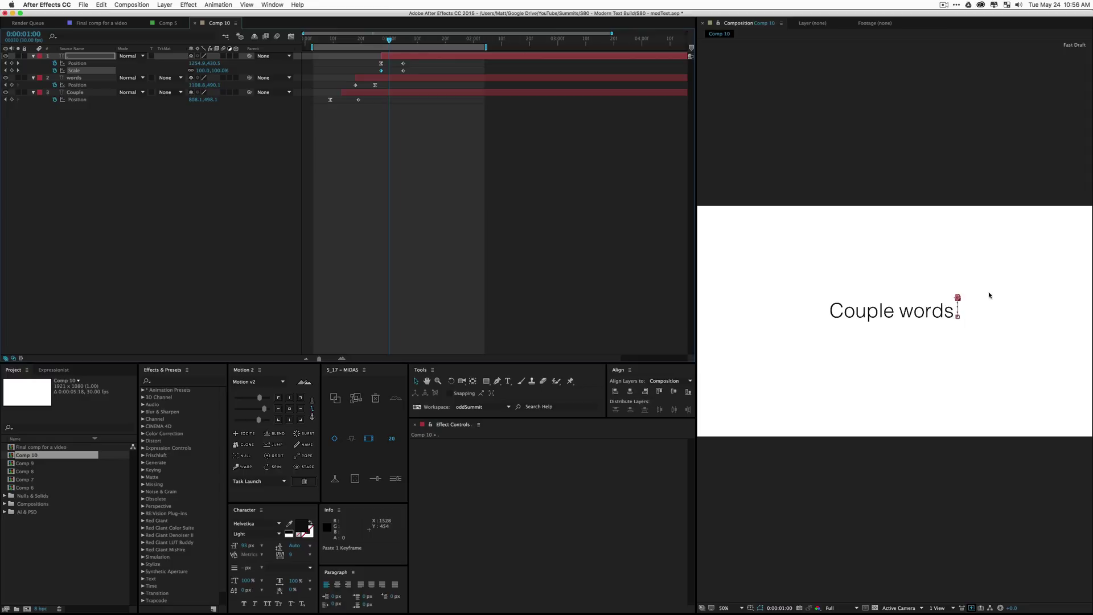
scroll(963, 313, "up", 5)
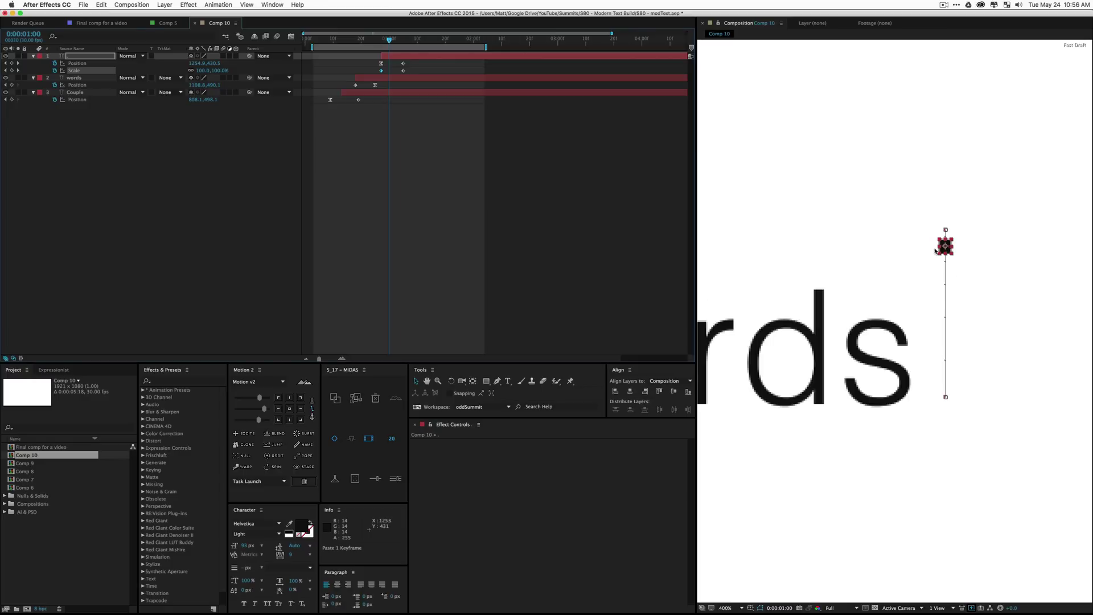
left_click(175, 159)
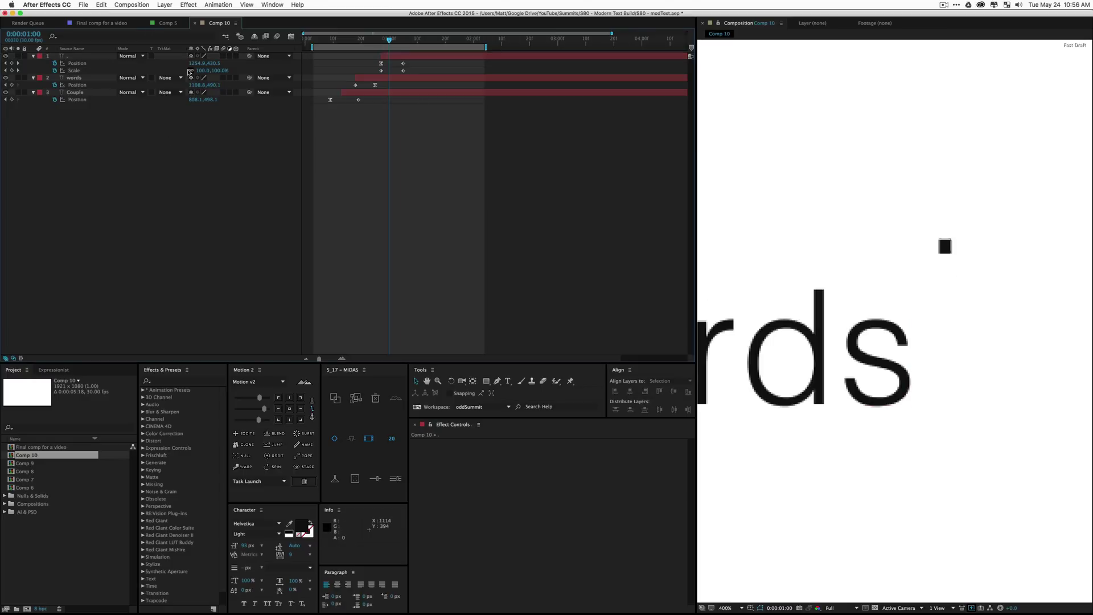
left_click_drag(204, 70, 371, 92)
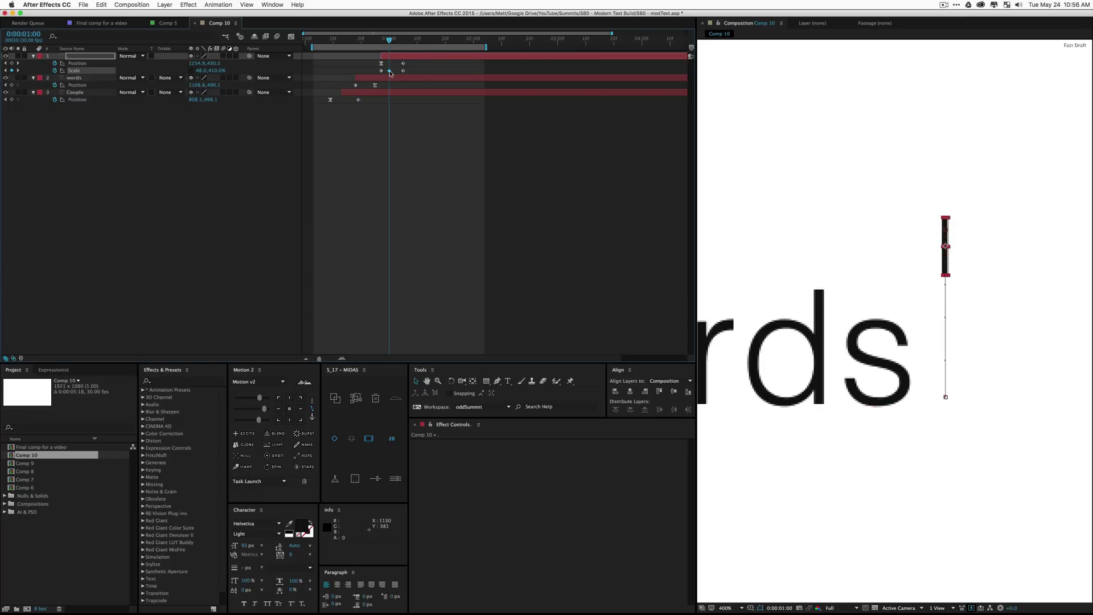
mouse_move(389, 70)
left_mouse_down()
mouse_move(413, 74)
mouse_move(376, 68)
left_mouse_up()
Set the period's three Scale keyframes to Hold temporal interpolation and preview the drop.
left_click_drag(257, 420, 199, 422)
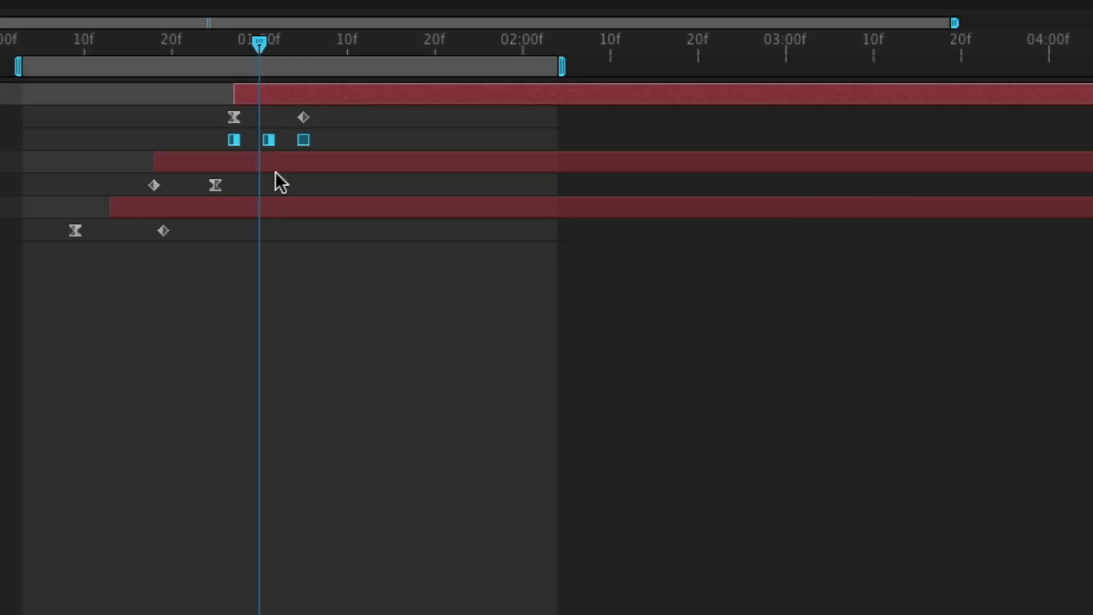
right_click(266, 140)
mouse_move(473, 449)
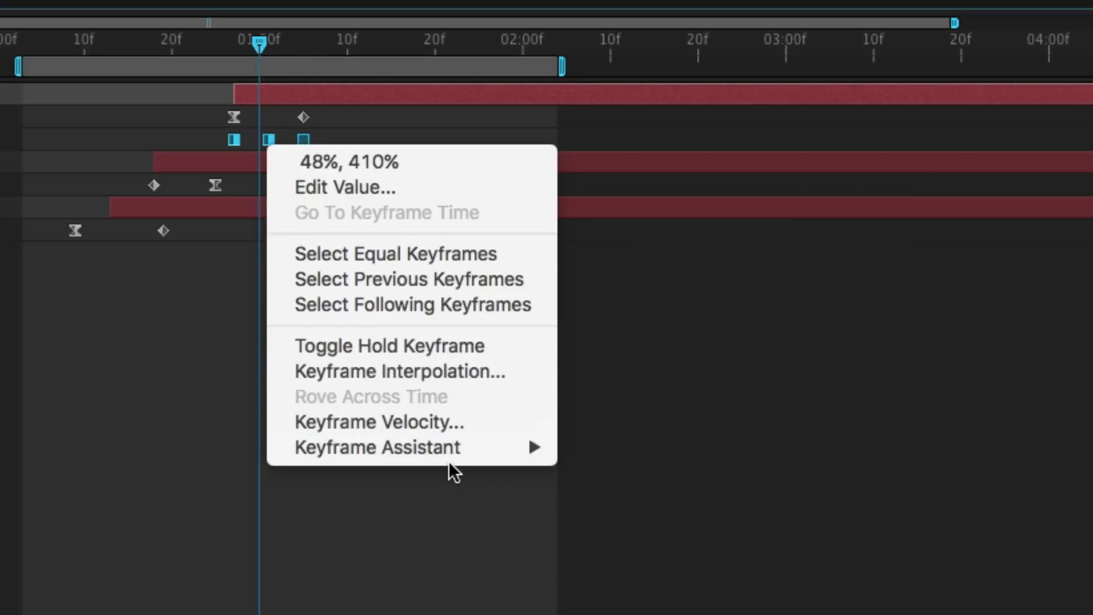
left_click(421, 371)
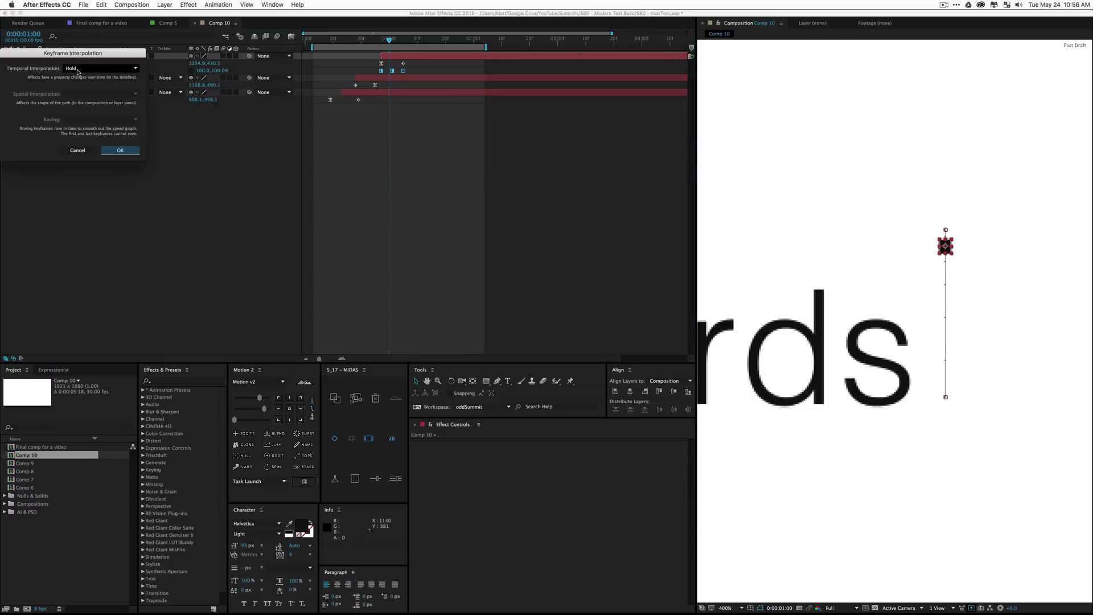
left_click(133, 149)
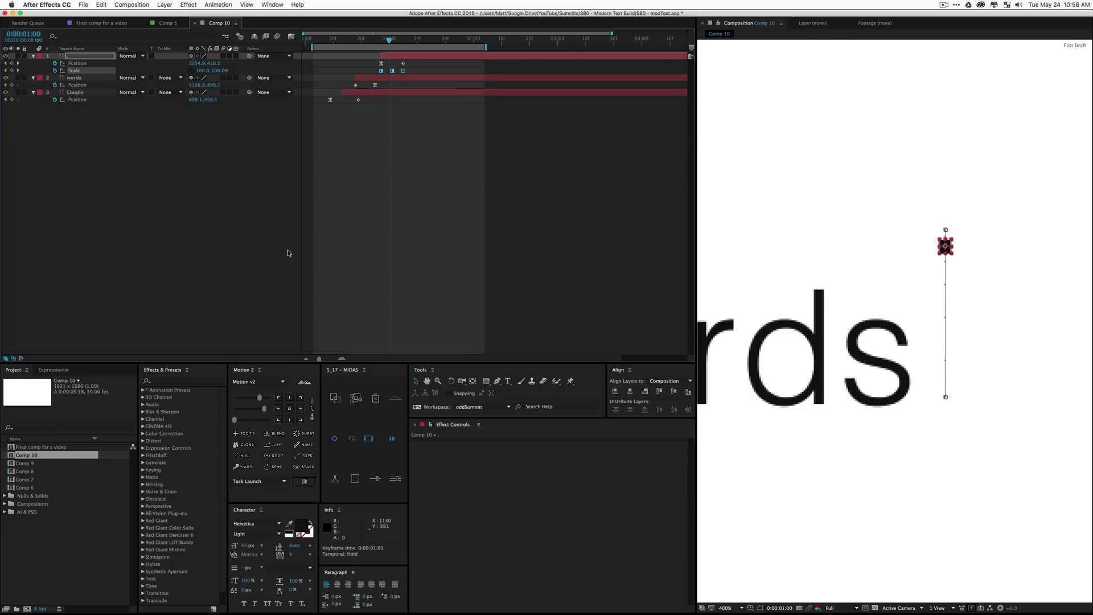
left_click(251, 223)
key("space")
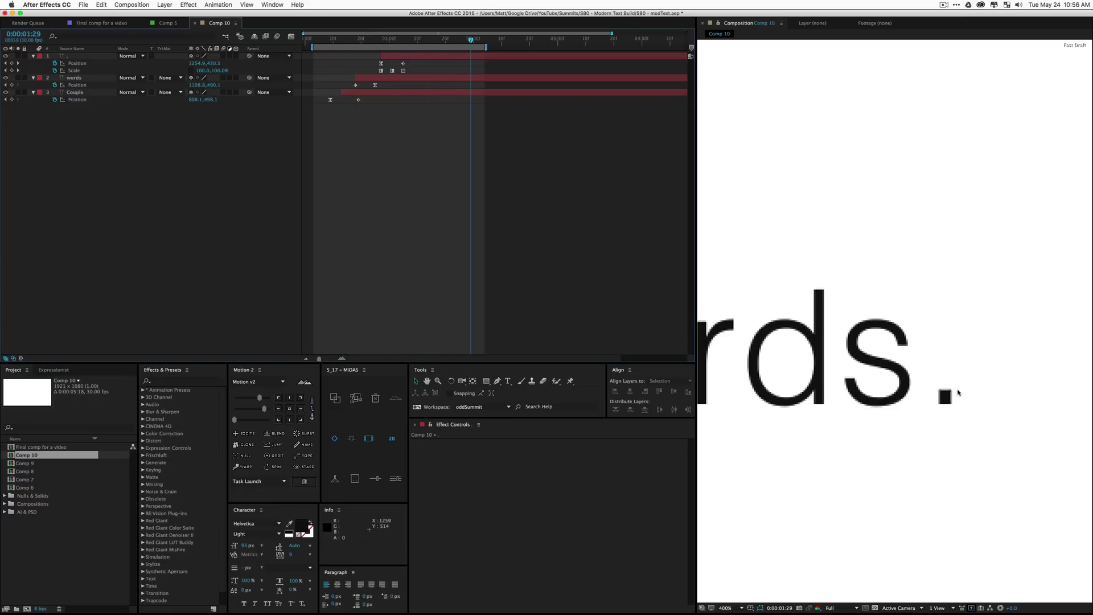
Preview the Comp 10 text animation from 0:00:00:10 and scrub through it to check the movement.
scroll(941, 361, "down", 4)
scroll(906, 369, "up", 2)
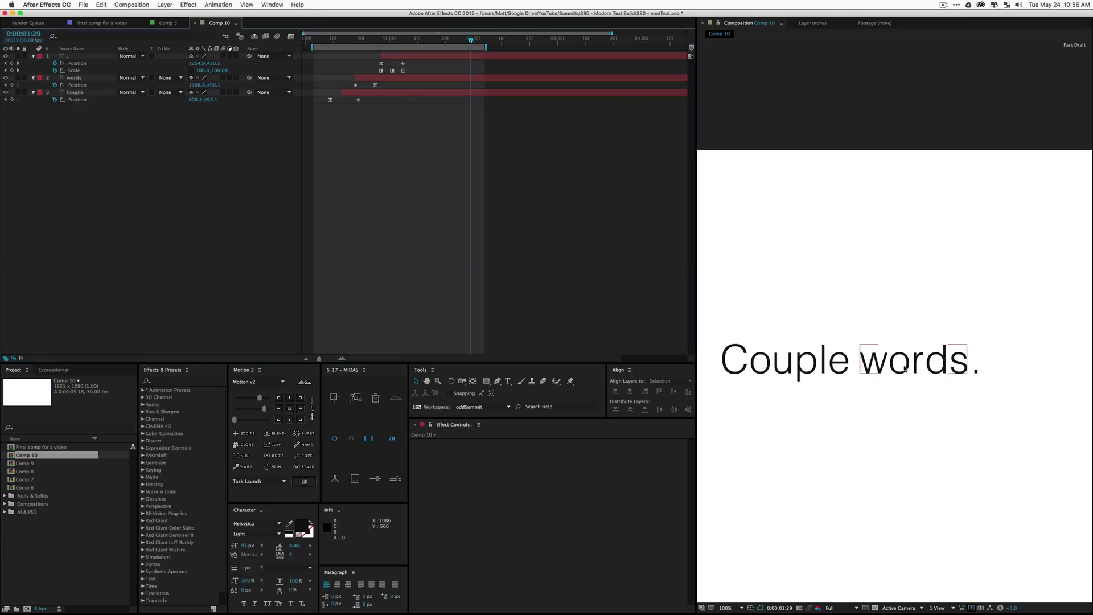
key("space")
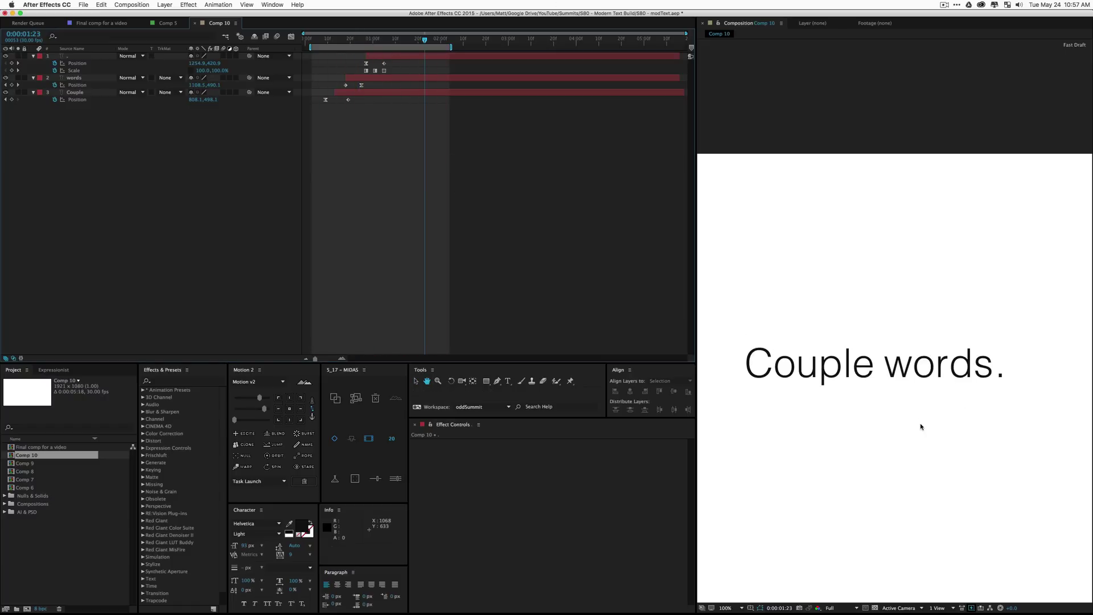
key("shift+slash")
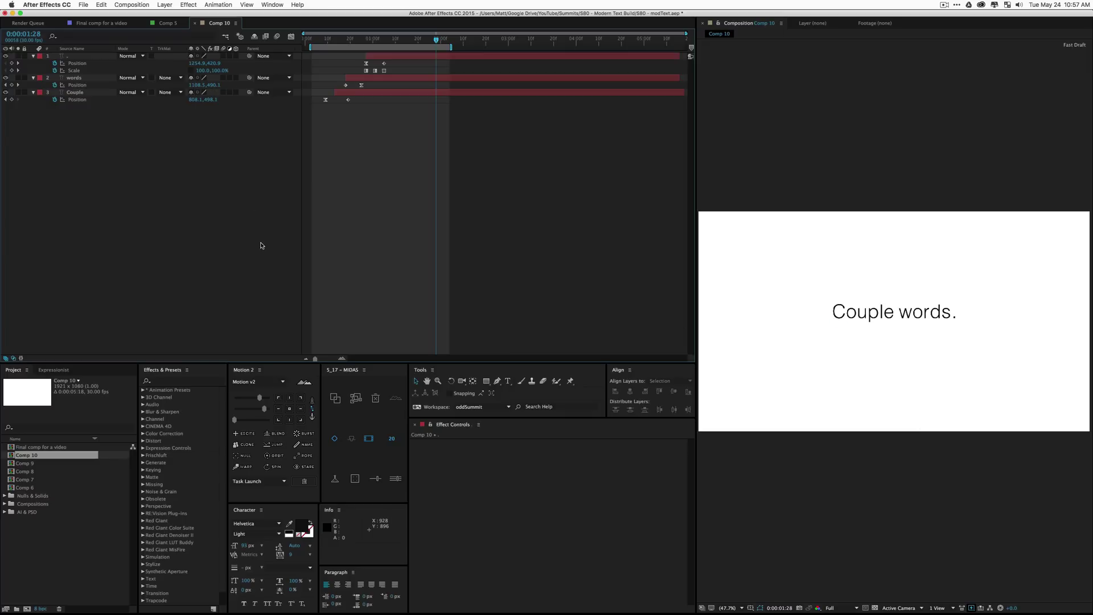
left_click(327, 40)
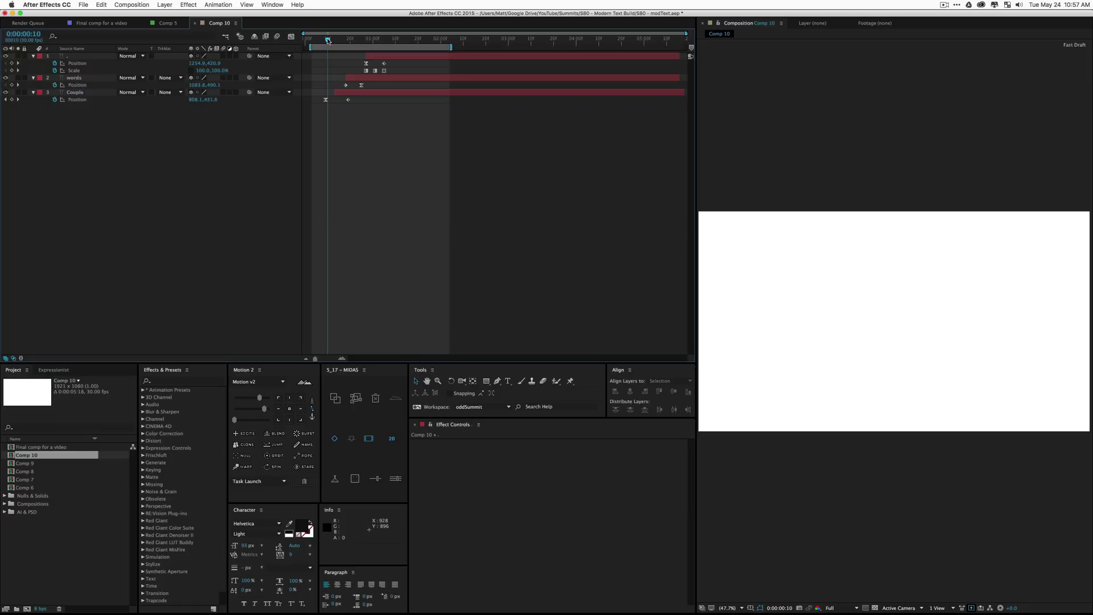
key("space")
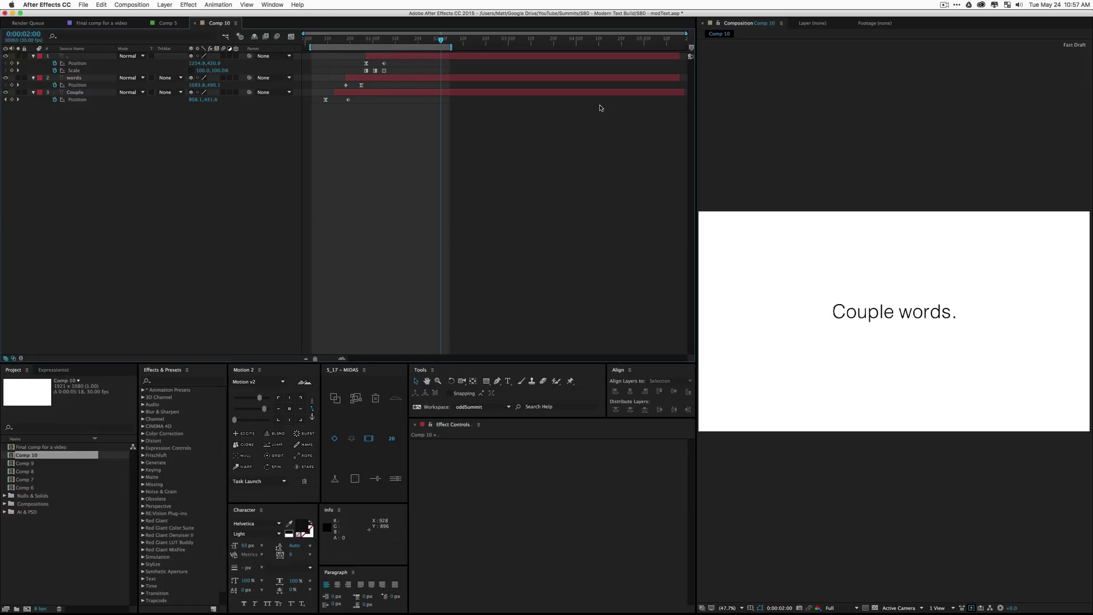
left_click_drag(350, 40, 388, 67)
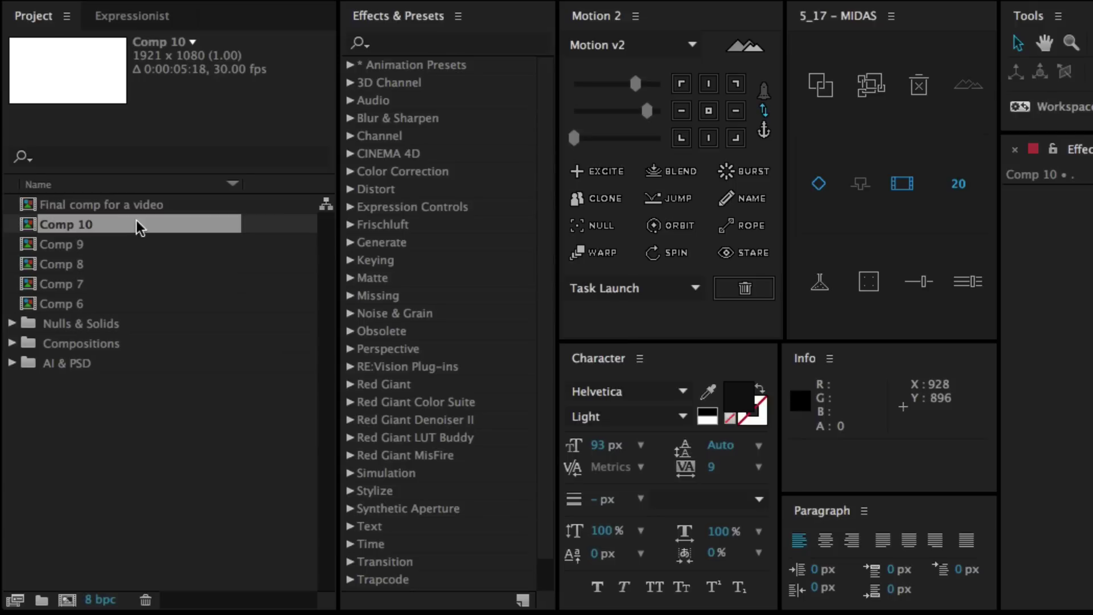
Nest Comp 10 inside a new composition created from it.
left_click_drag(57, 456, 27, 598)
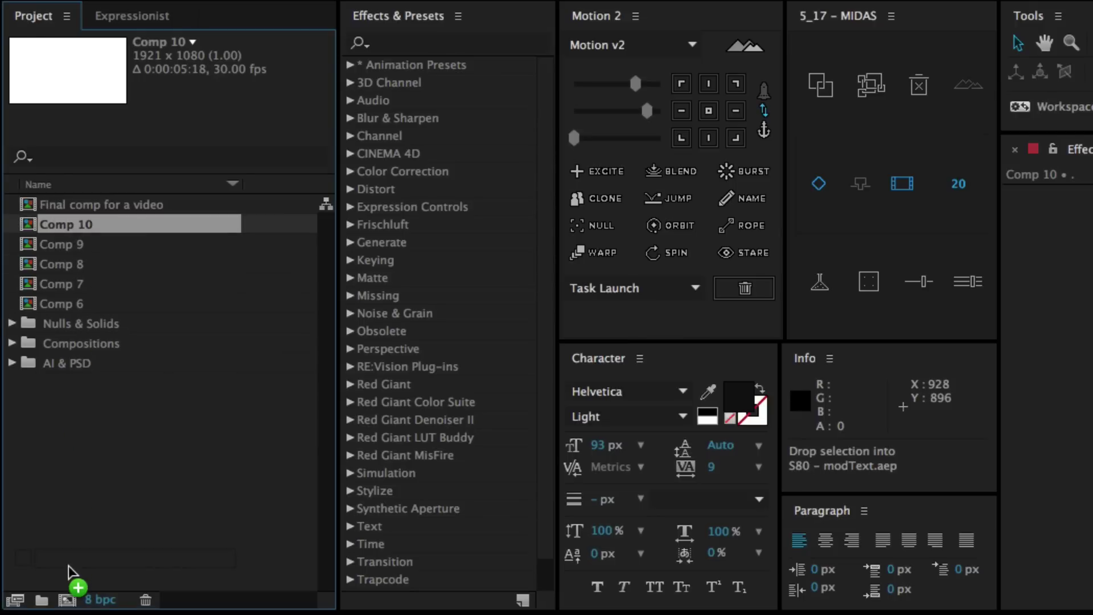
left_click_drag(68, 568, 67, 598)
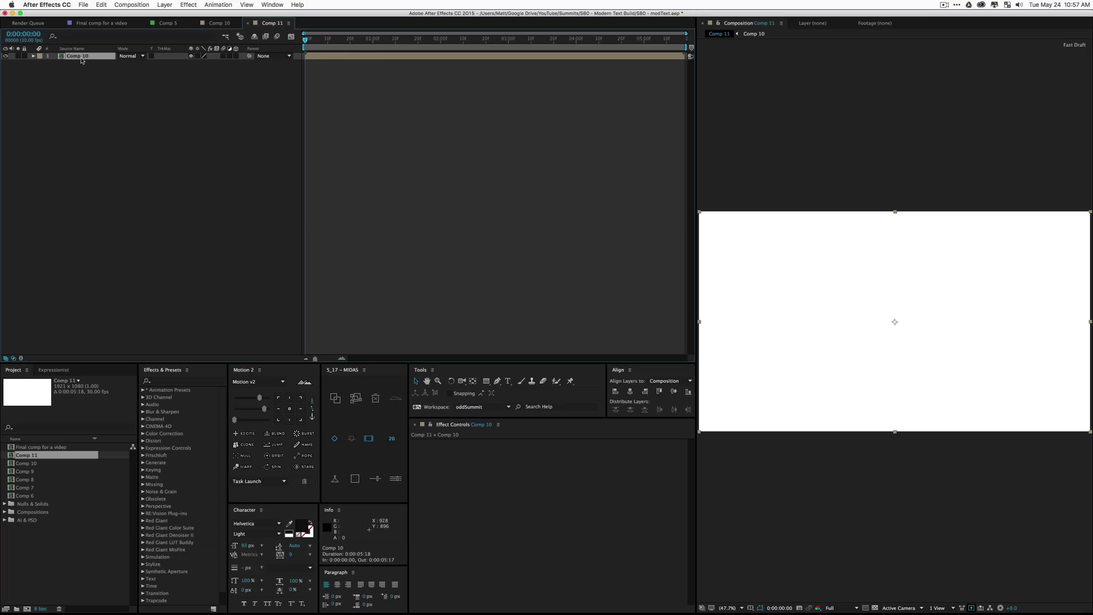
Mirror the nested Comp 10 layer horizontally with an unlinked Scale of -100% by 100%.
key("s")
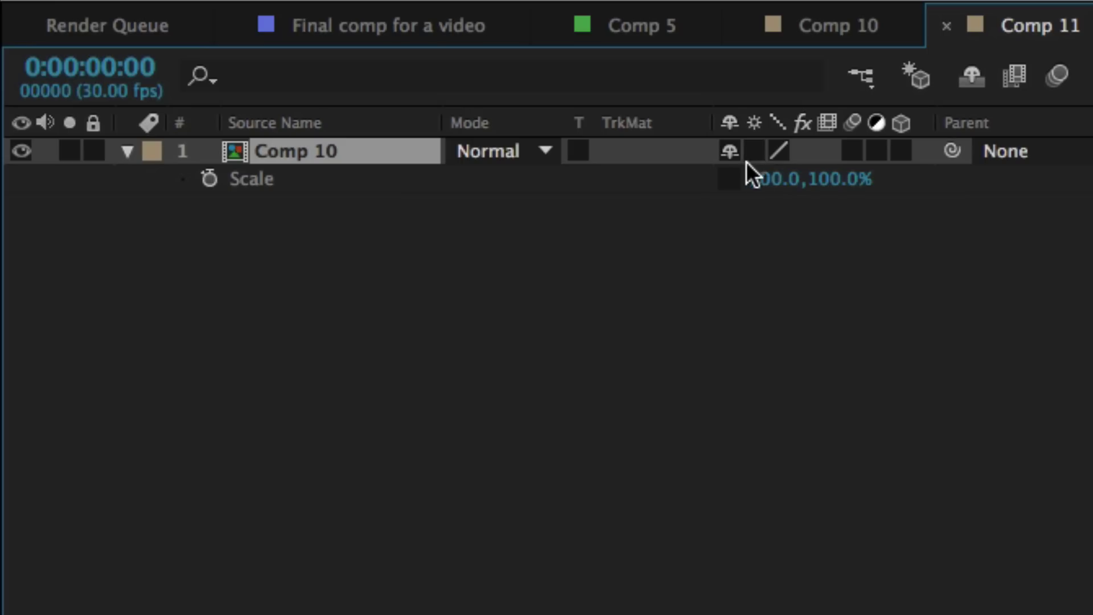
left_click(196, 62)
left_click(199, 63)
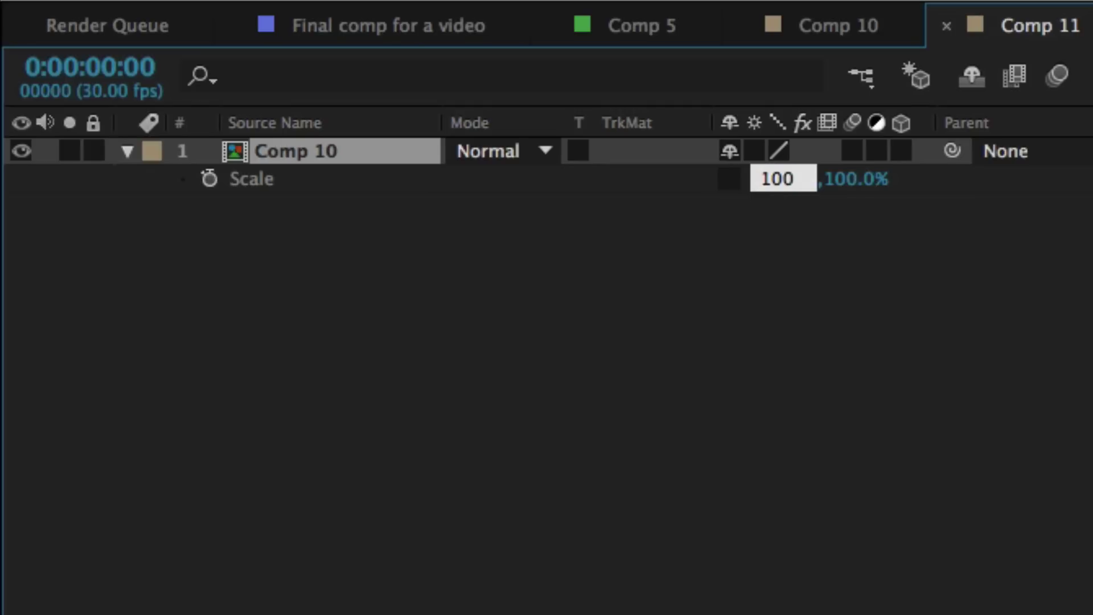
type("-")
key("Return")
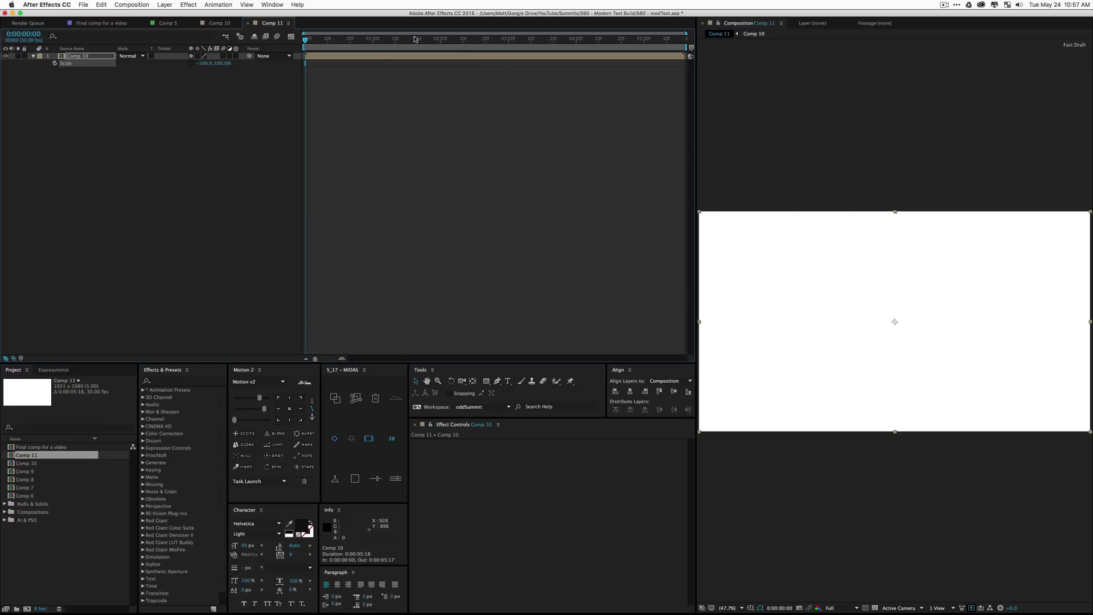
Set the Comp 11 work area from 0:00:00:06 to 0:00:03:23 and preview the animation.
left_click_drag(415, 38, 319, 40)
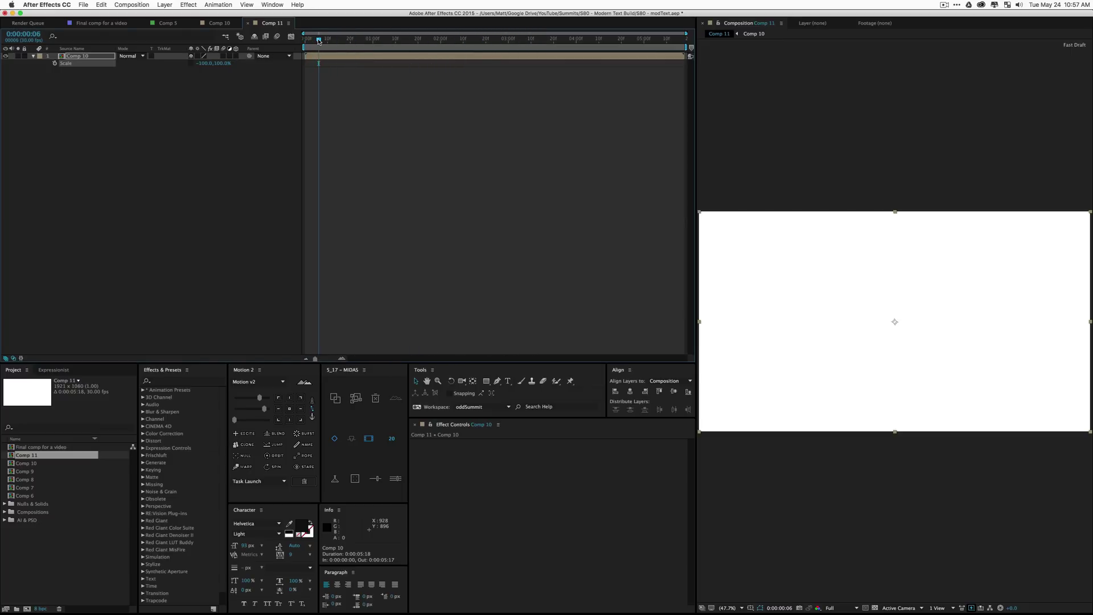
key("b")
left_click_drag(497, 40, 561, 40)
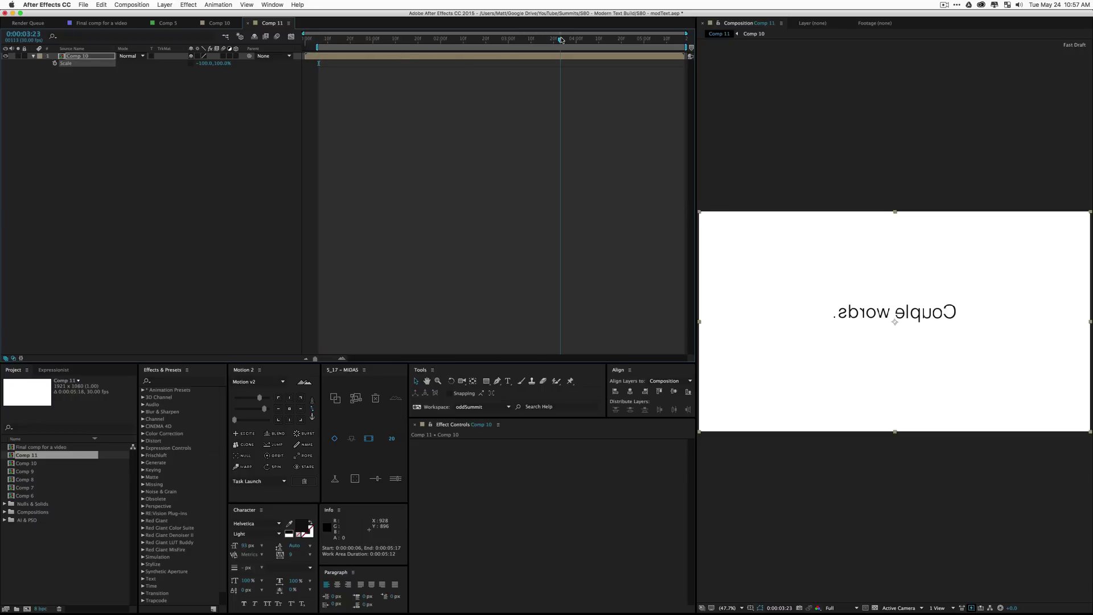
key("n")
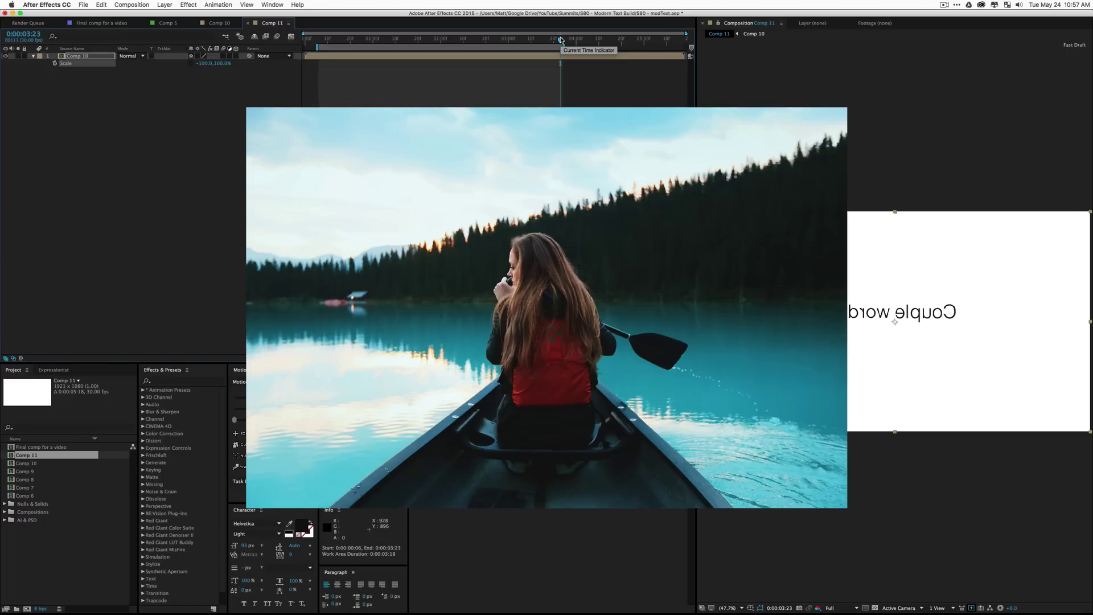
key("space")
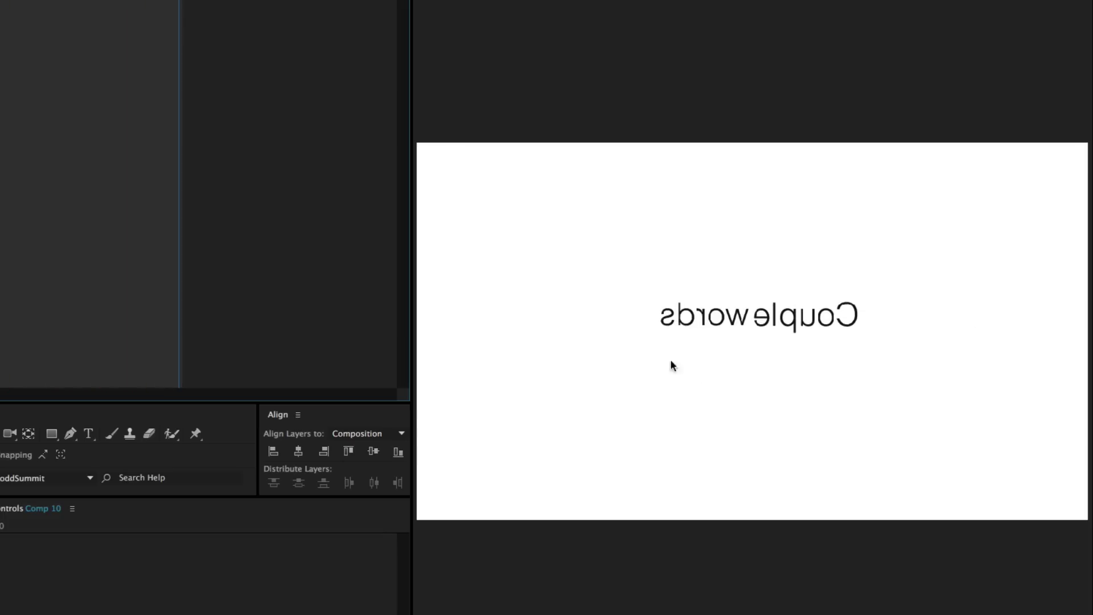
key("space")
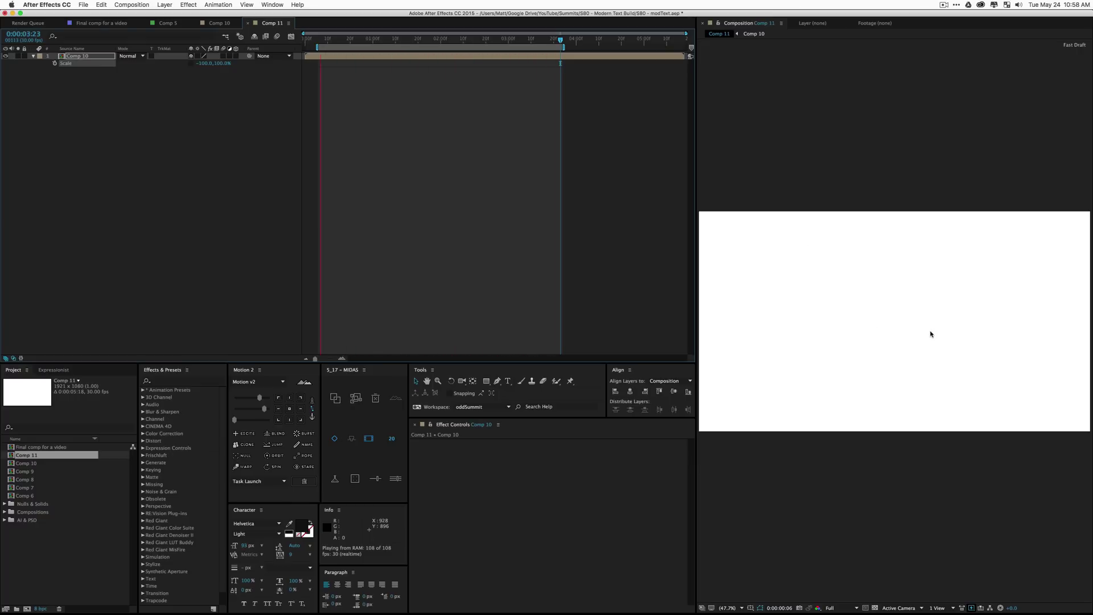
key("space")
Inspect the period layer's last Position and Scale keyframes in Comp 10, and preview the mirrored animation again in Comp 11.
left_click(761, 35)
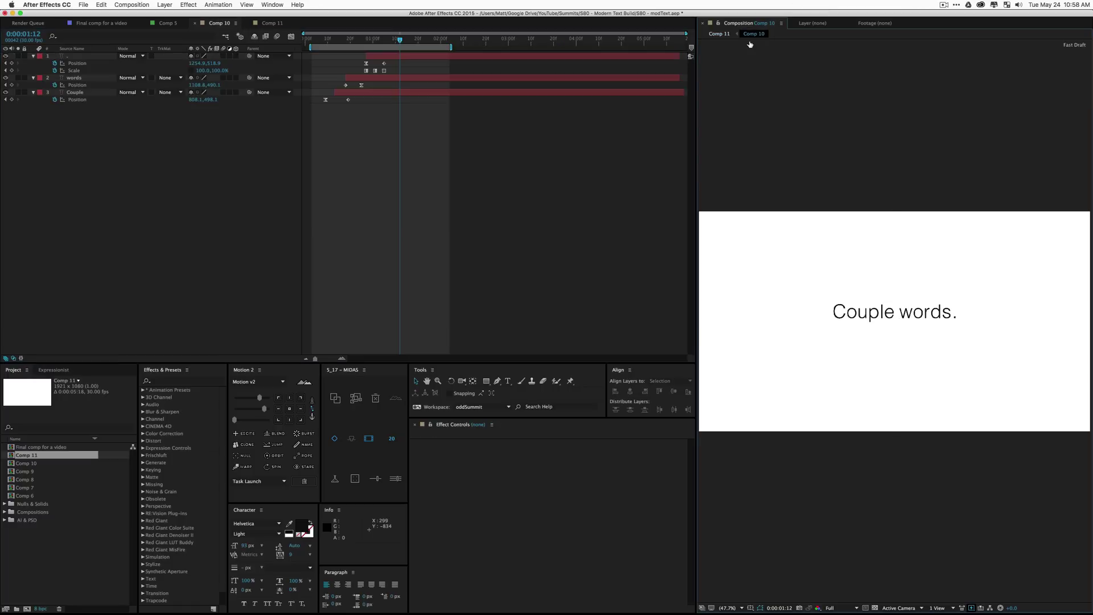
left_click(353, 148)
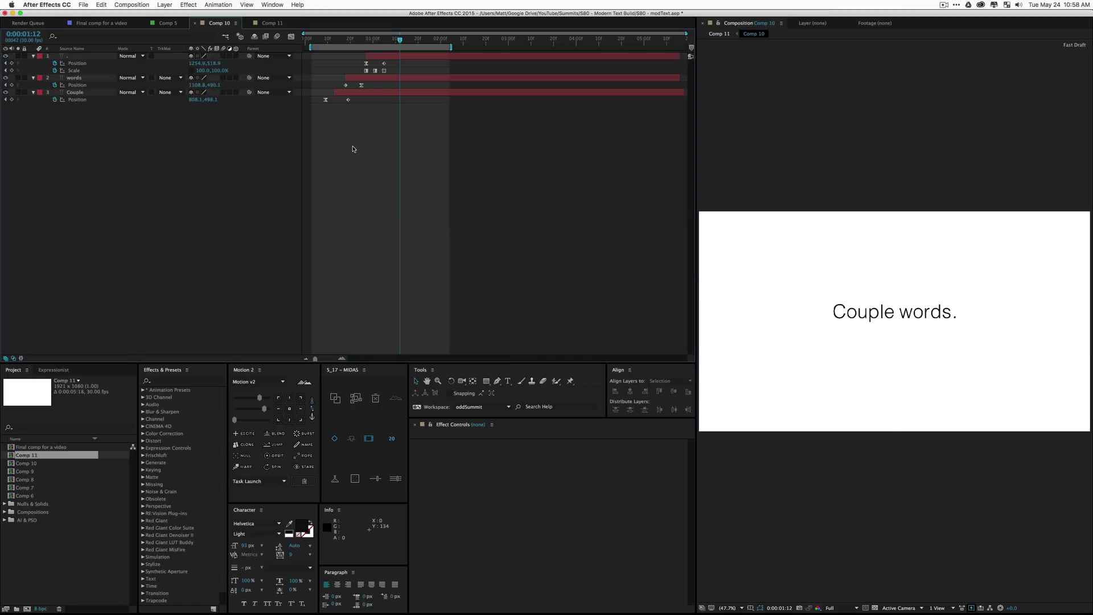
scroll(371, 99, "up", 4)
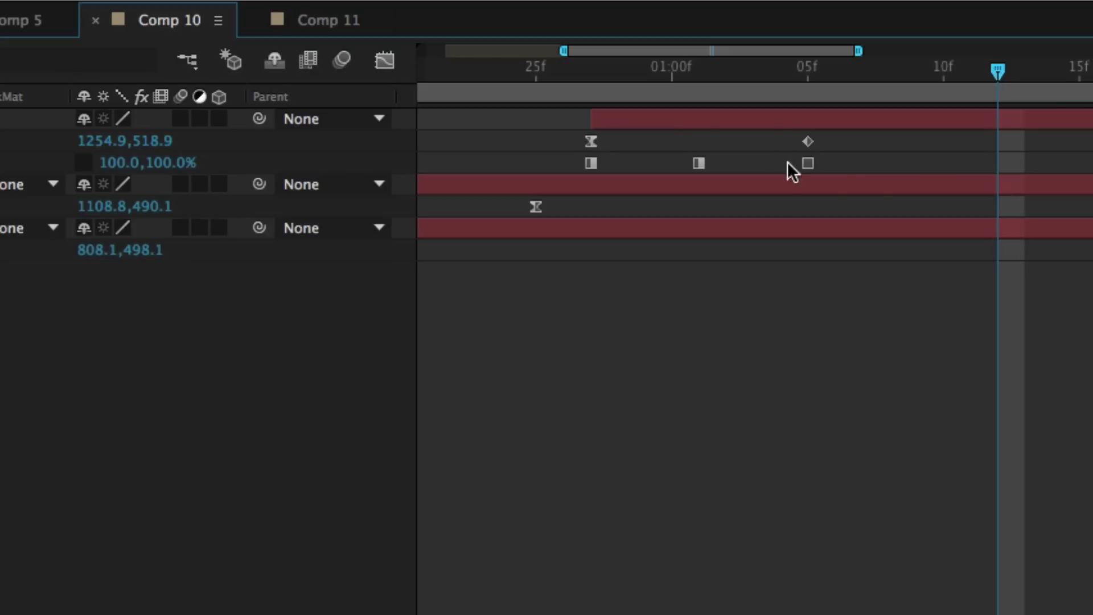
left_click_drag(804, 143, 792, 167)
scroll(776, 201, "down", 4)
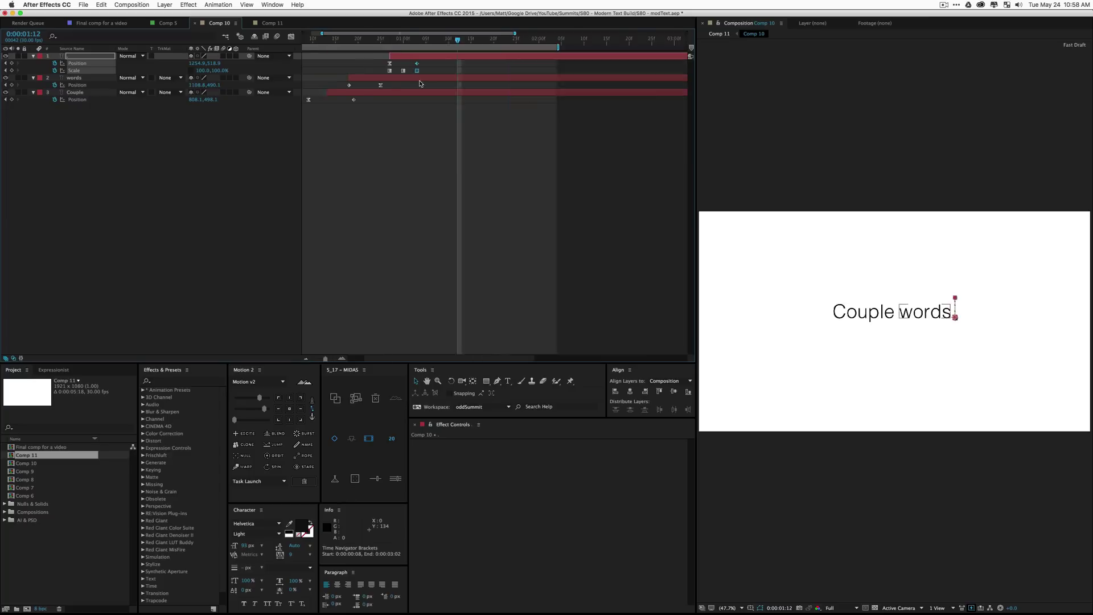
left_click(716, 34)
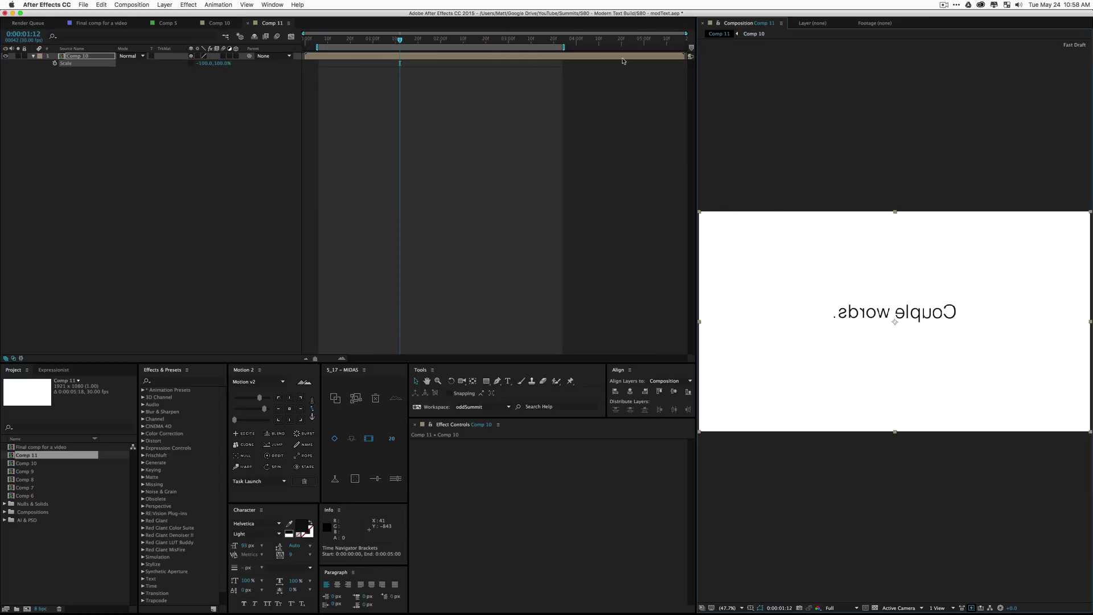
left_click(151, 134)
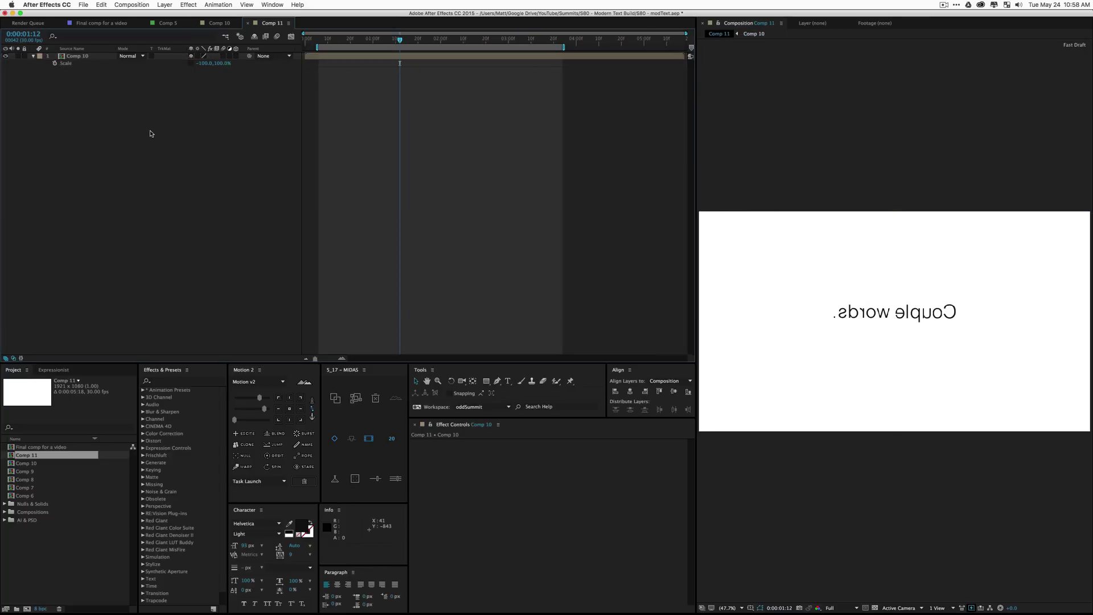
key("space")
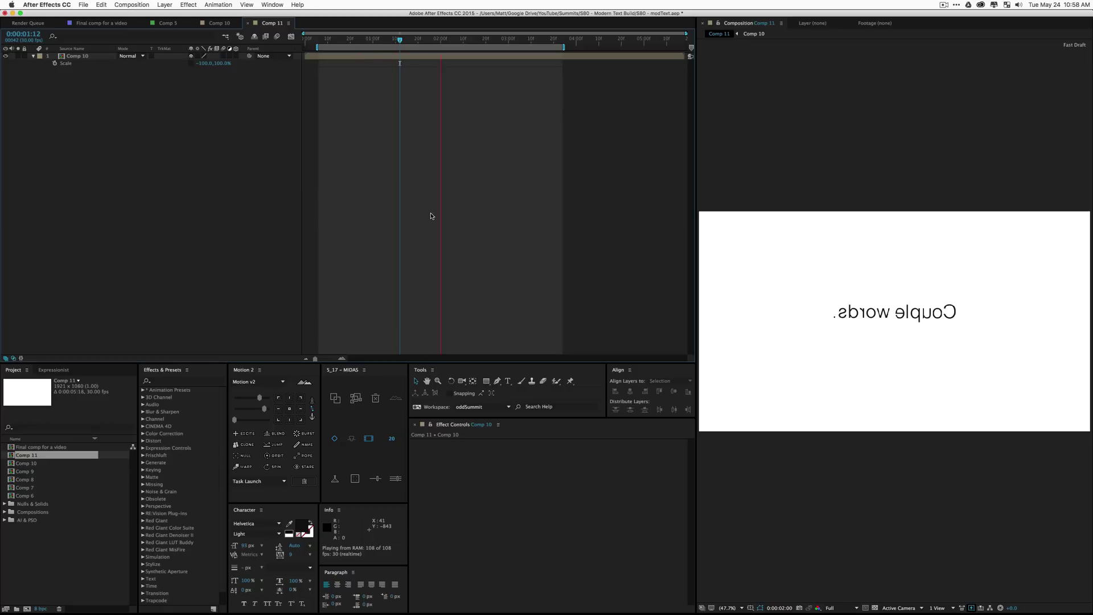
Set the nested Comp 10 layer's horizontal Scale back to 100% and preview the unmirrored animation.
left_click(205, 64)
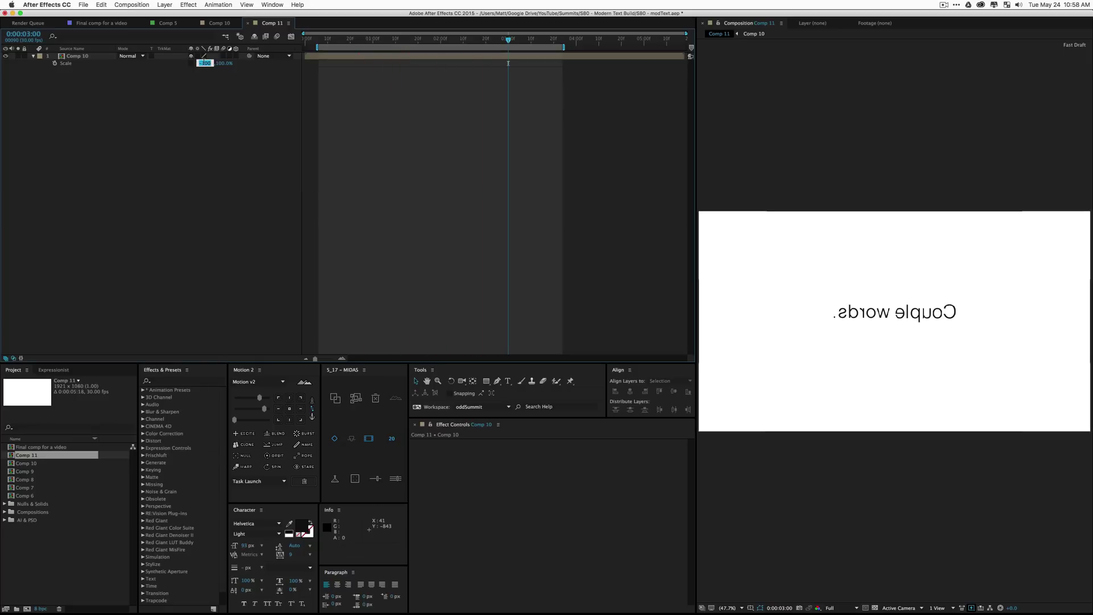
type("100")
key("Return")
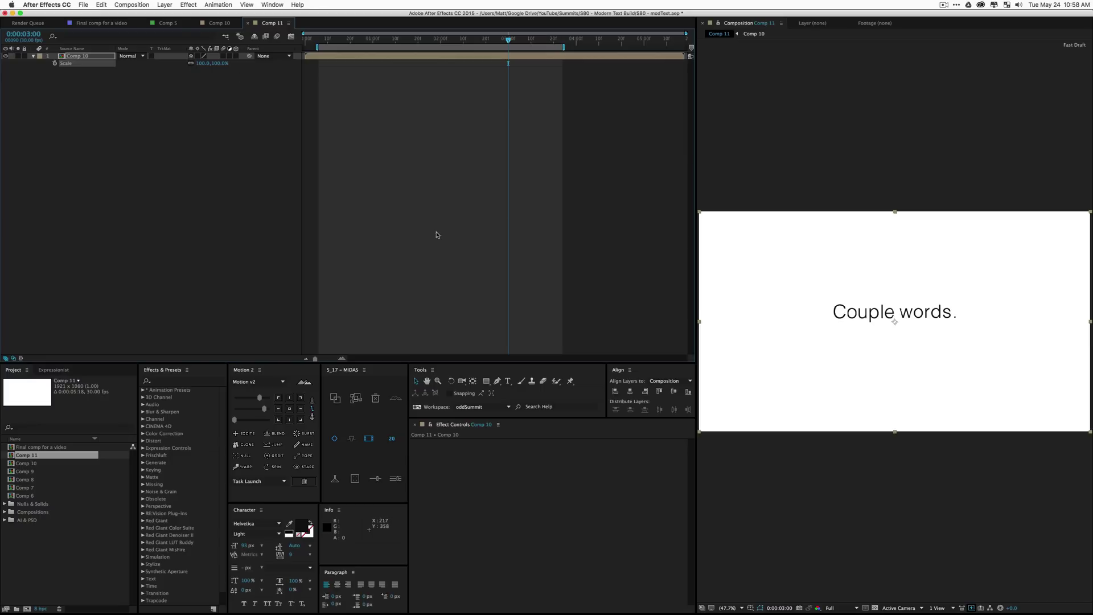
key("space")
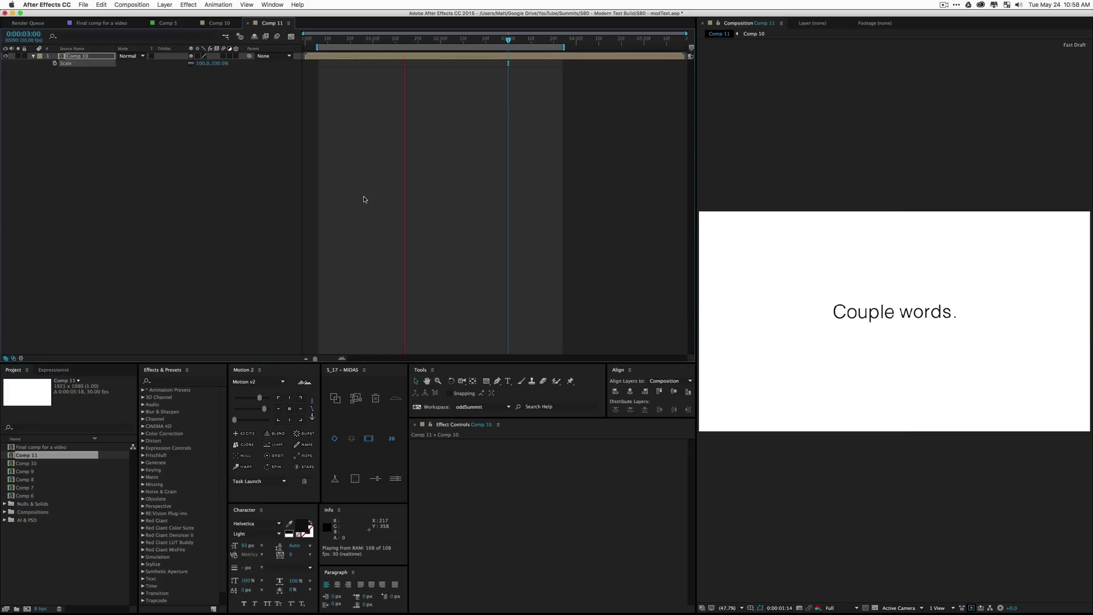
key("space")
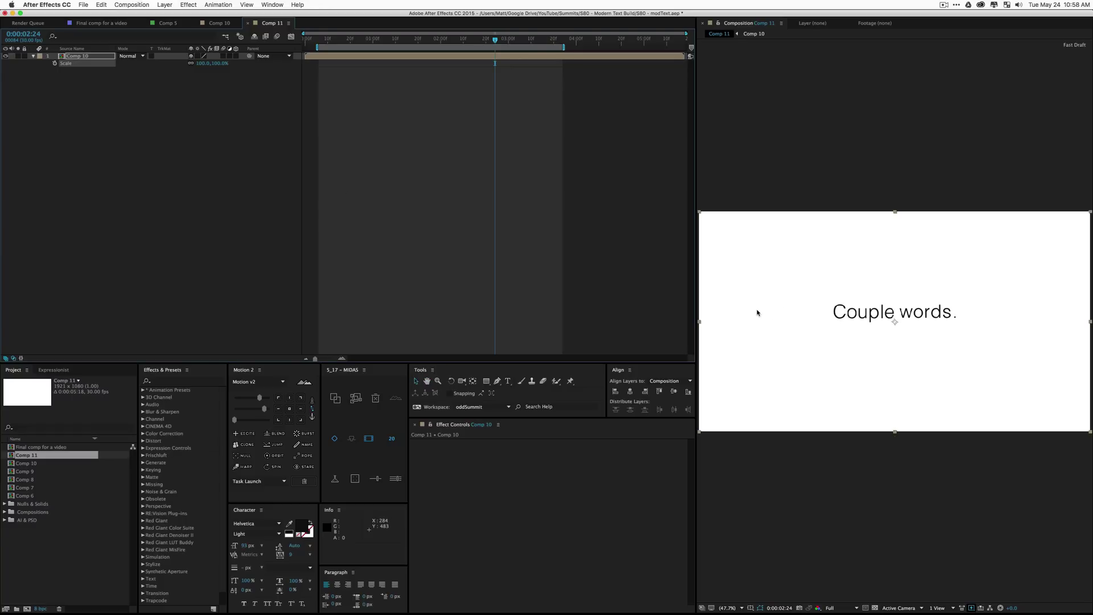
Set the Comp 11 frame rate to 6 frames per second in the composition settings.
key("super+k")
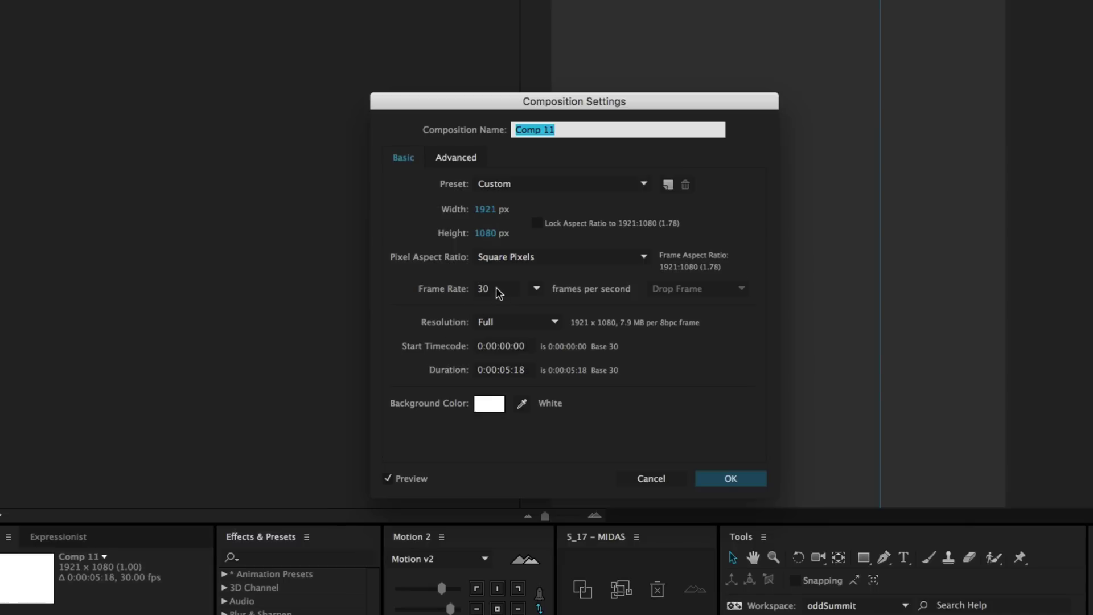
left_click(288, 236)
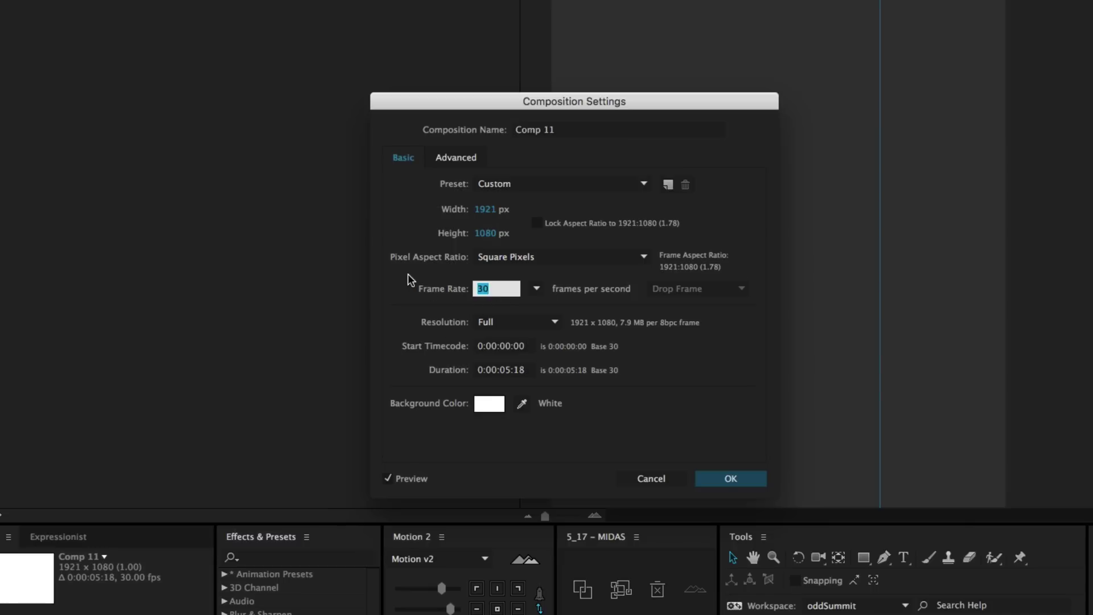
type("6")
key("Return")
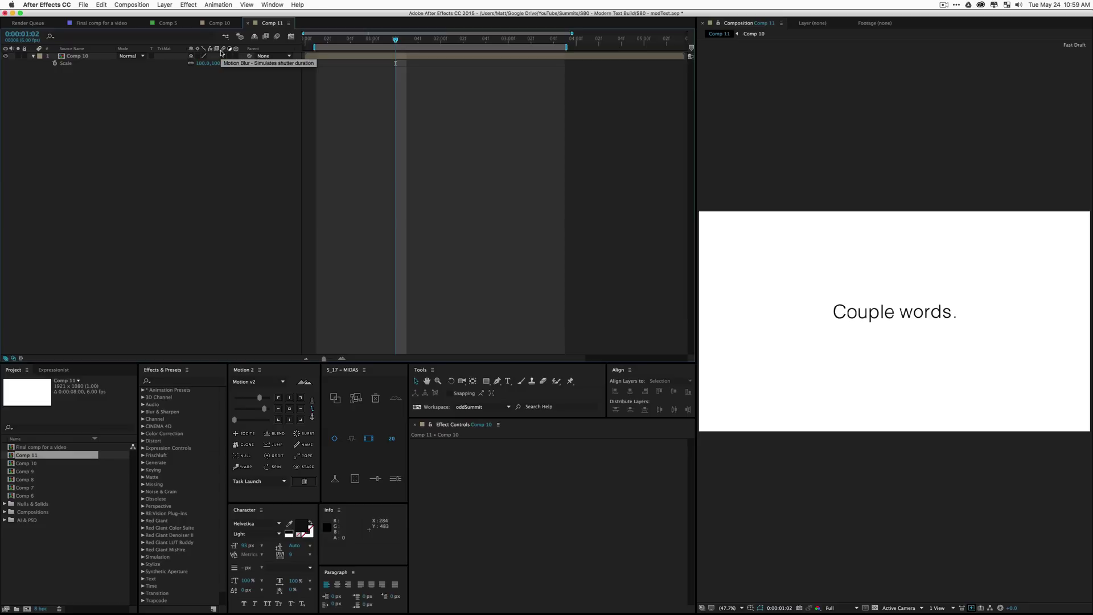
Step backward and forward through Comp 11 frame by frame to examine the word and period positions at 6 fps.
key("Page_Up")
key("Page_Up")
key("Page_Up")
key("Page_Up")
key("Page_Up")
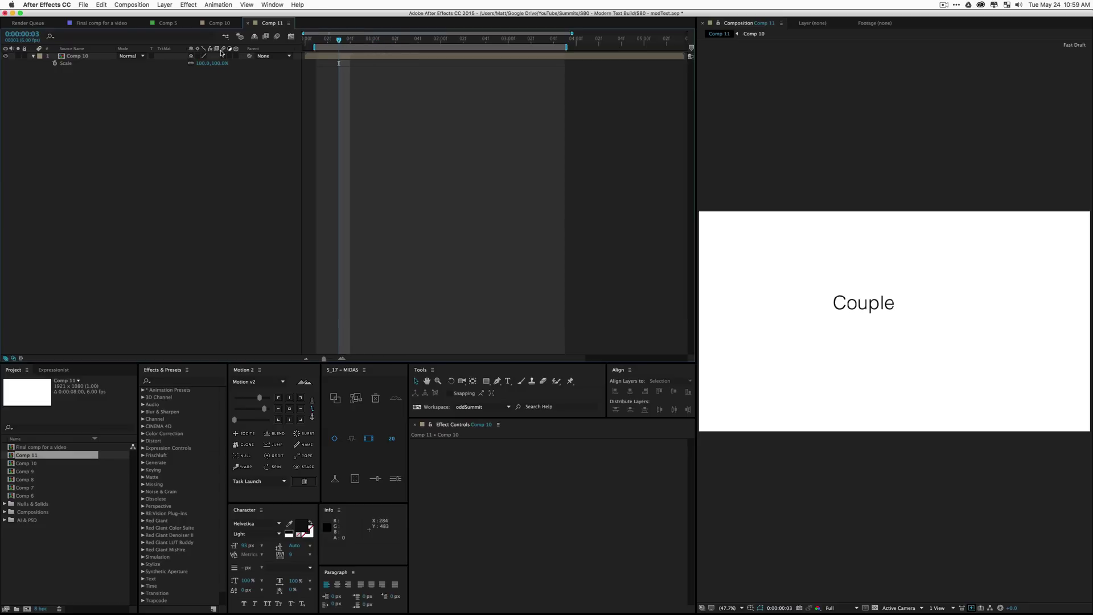
key("Page_Up")
key("Page_Down")
key("Page_Down")
key("Page_Down")
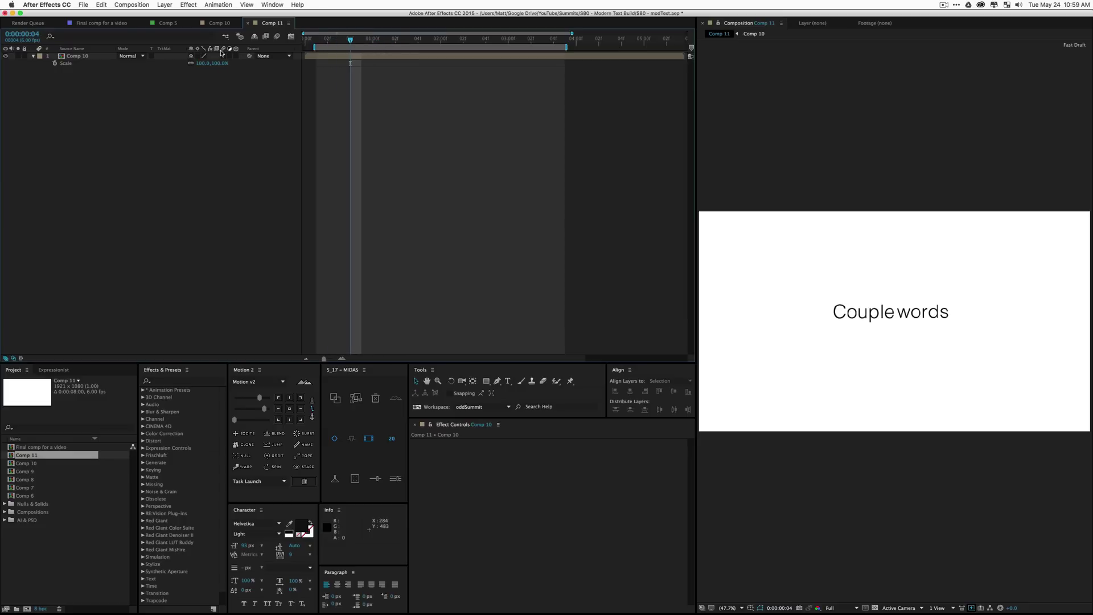
key("Page_Down")
key("Page_Down")
key("Page_Down")
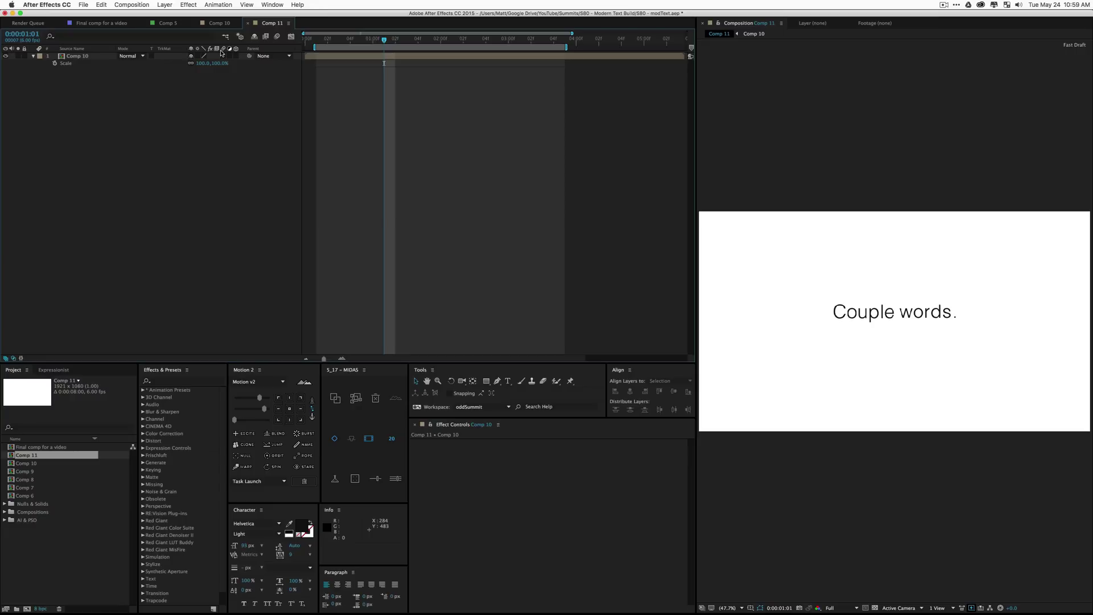
key("Page_Down")
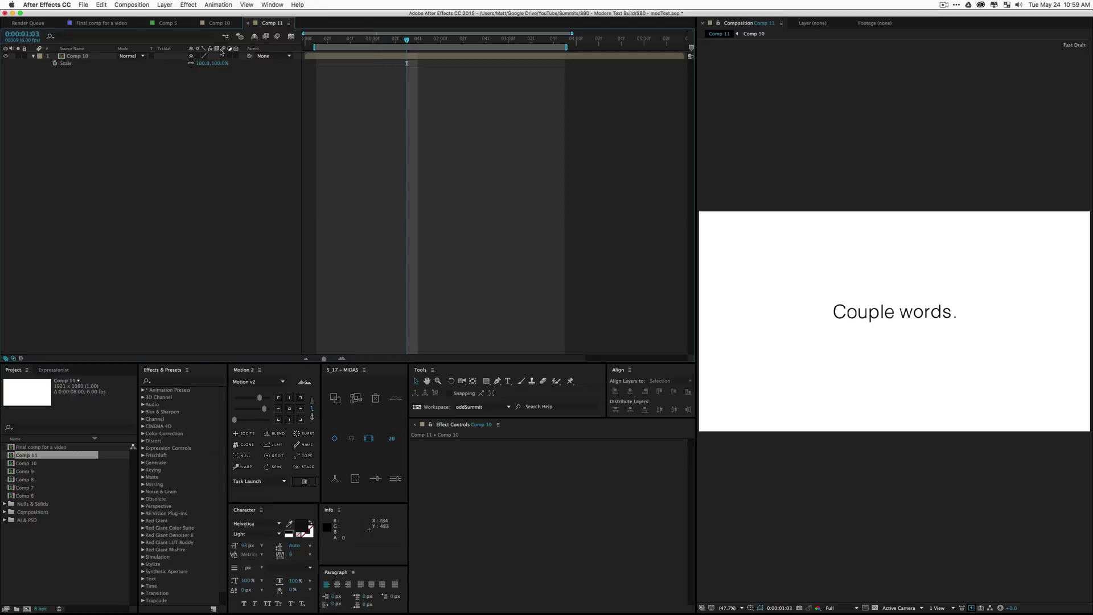
key("Page_Up")
key("Page_Up")
key("Page_Up")
key("Page_Up")
key("Page_Up")
key("Page_Up")
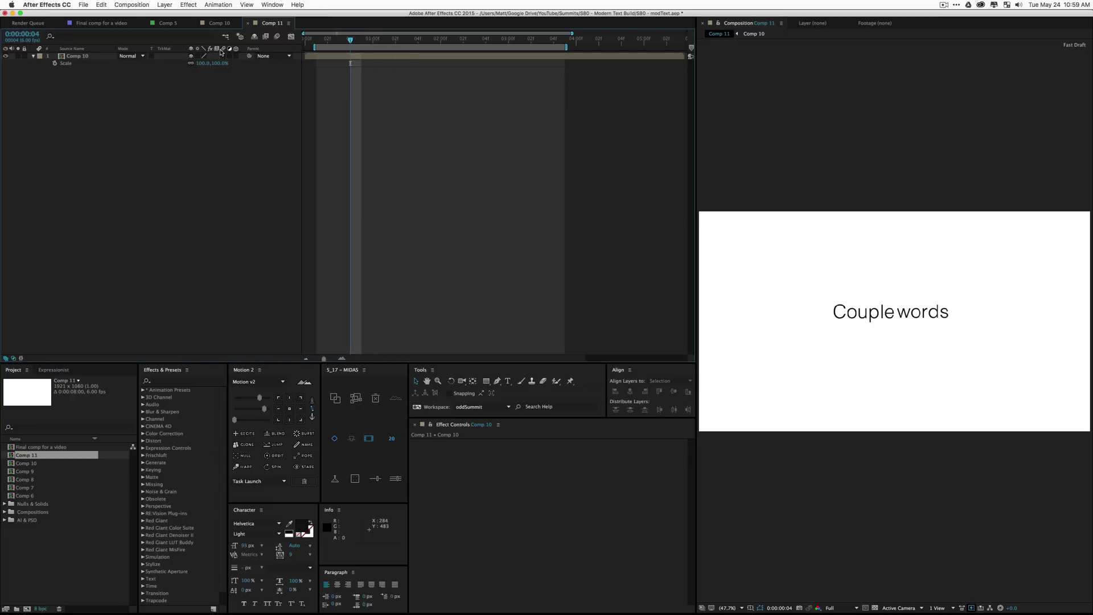
key("Page_Up")
key("Page_Up")
key("Page_Down")
key("Page_Down")
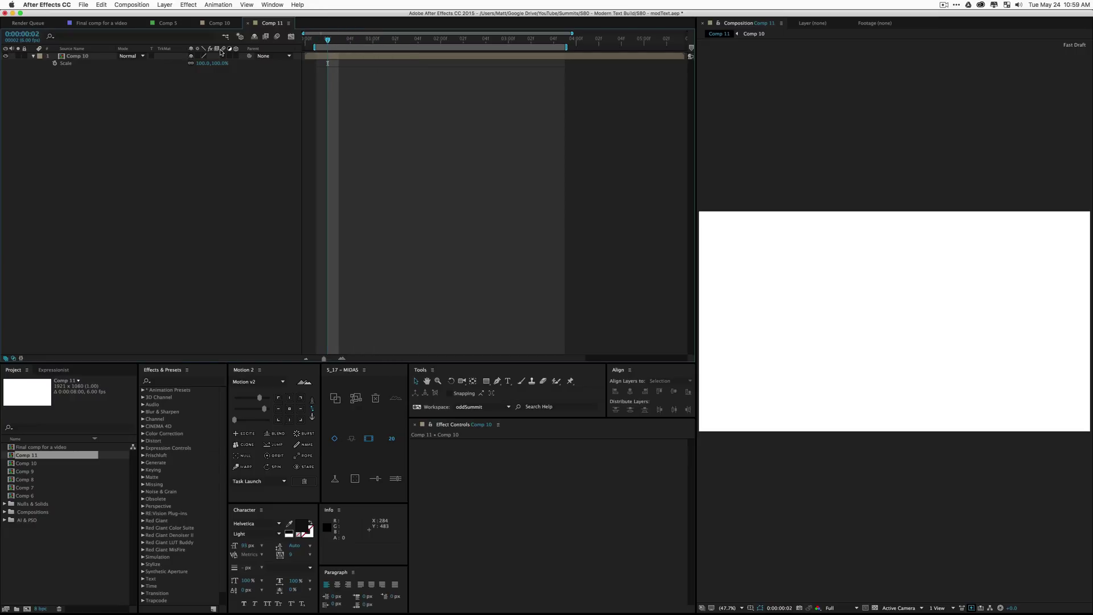
Show Comp 11's full duration in the timeline and scrub the animation to 0:00:02:00.
key("End")
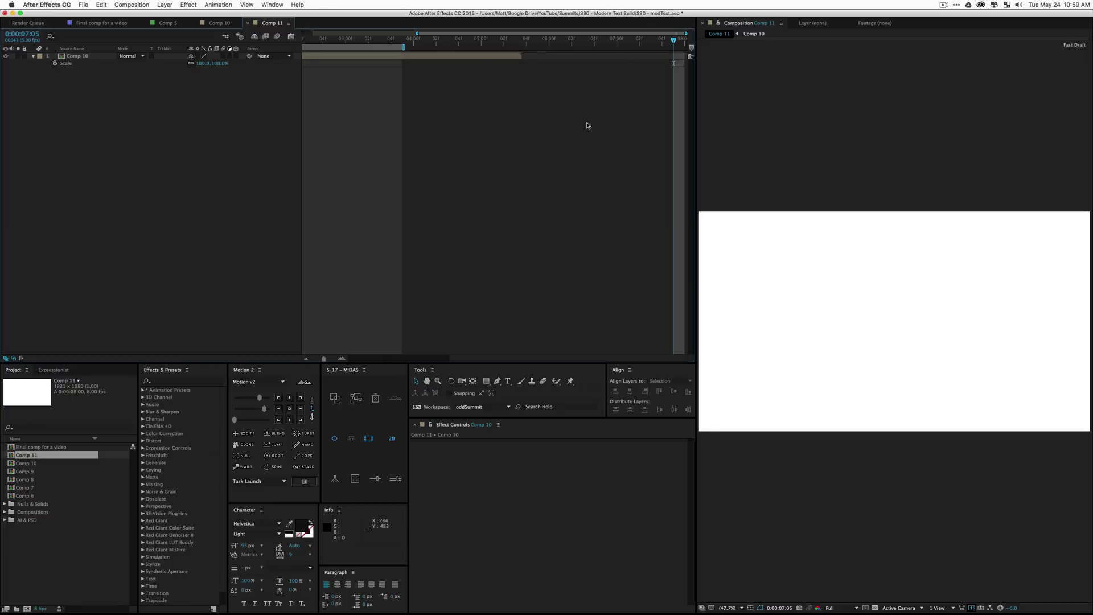
key("shift+semicolon")
left_click_drag(337, 38, 397, 68)
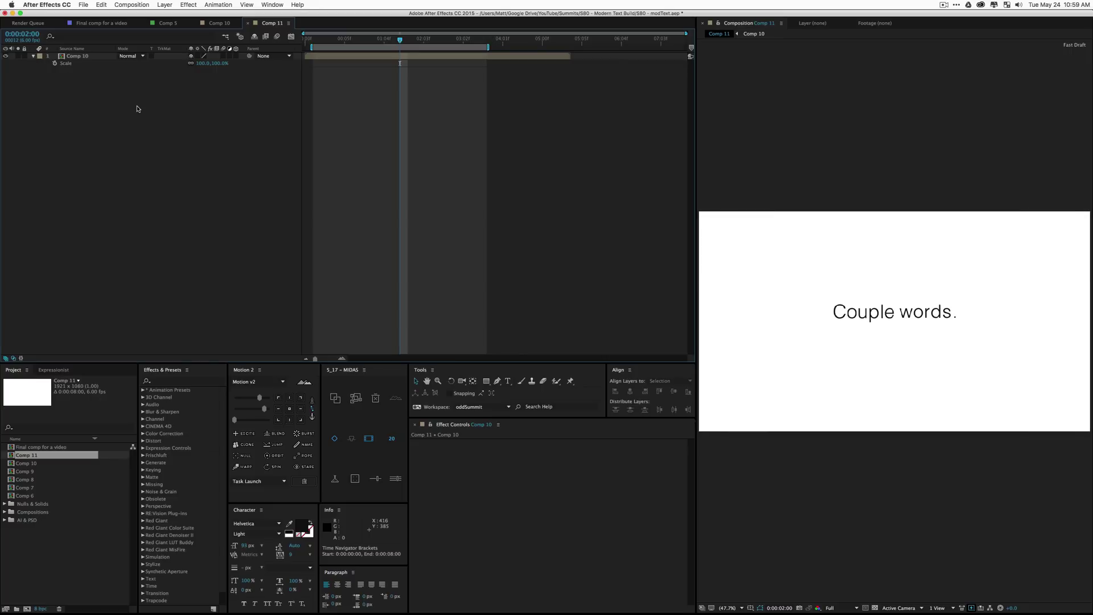
Set the Comp 11 frame rate to 30 frames per second in the composition settings.
key("super+k")
left_click(283, 236)
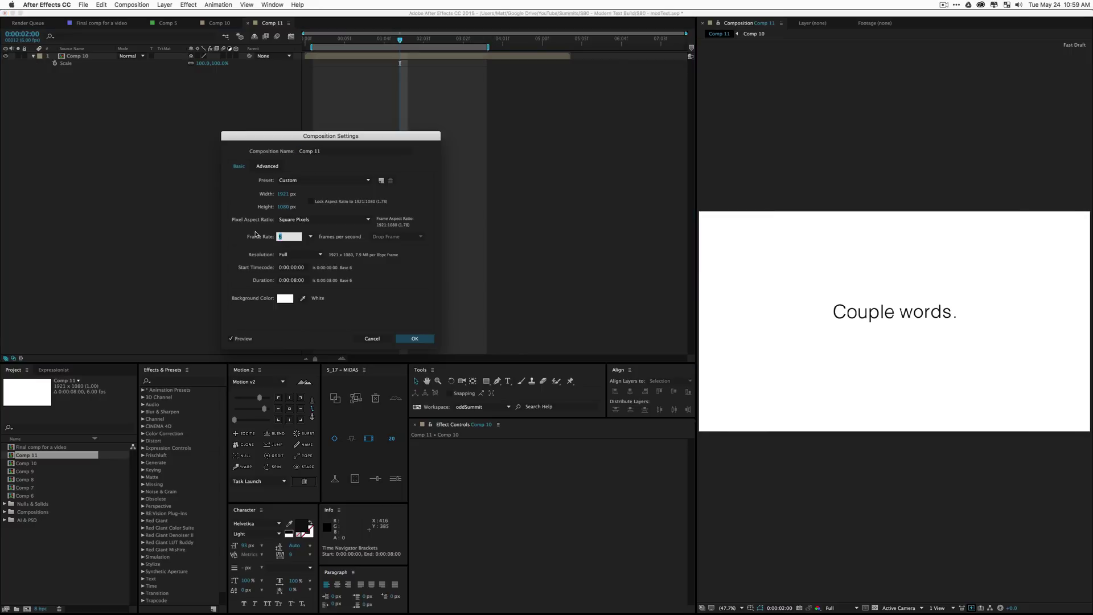
type("30")
key("Return")
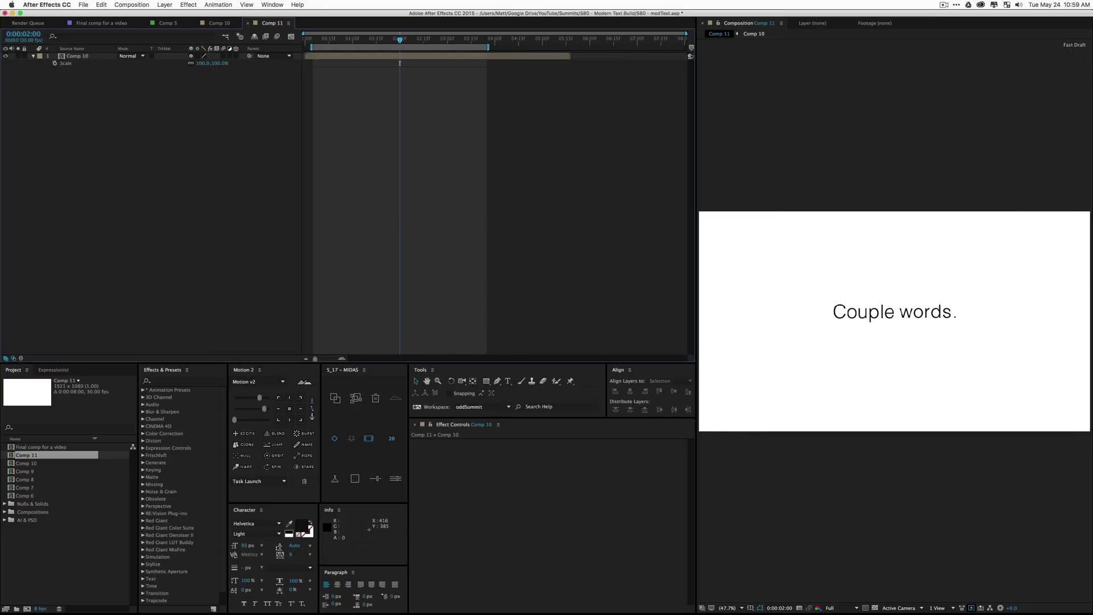
Open the nested Comp 10 and parent its three text layers to a new null with Motion 2.
double_click(81, 57)
left_click_drag(427, 126, 343, 43)
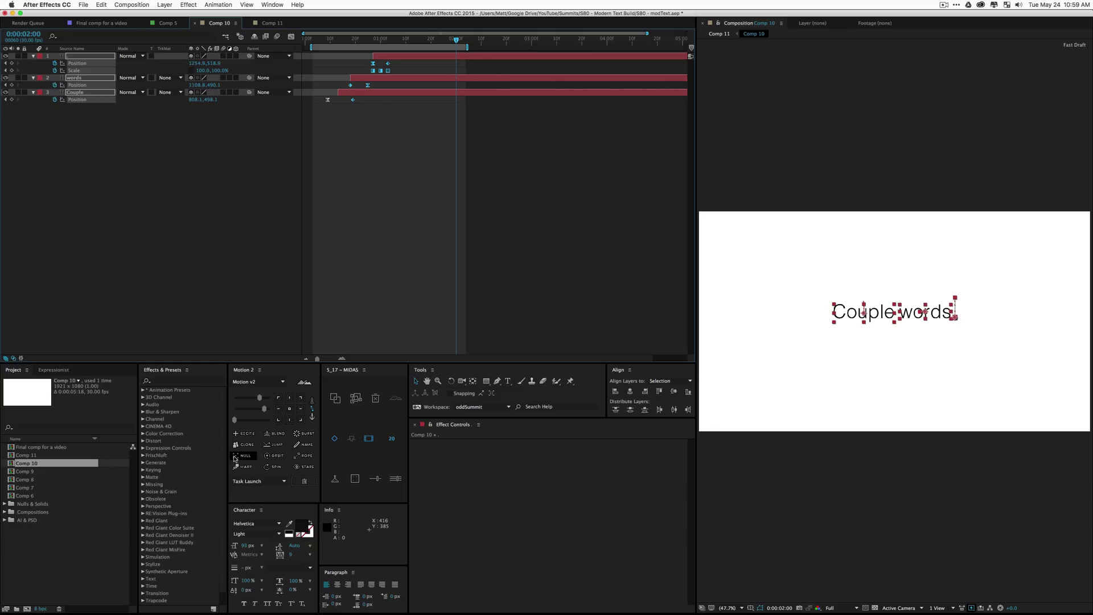
left_click(245, 456)
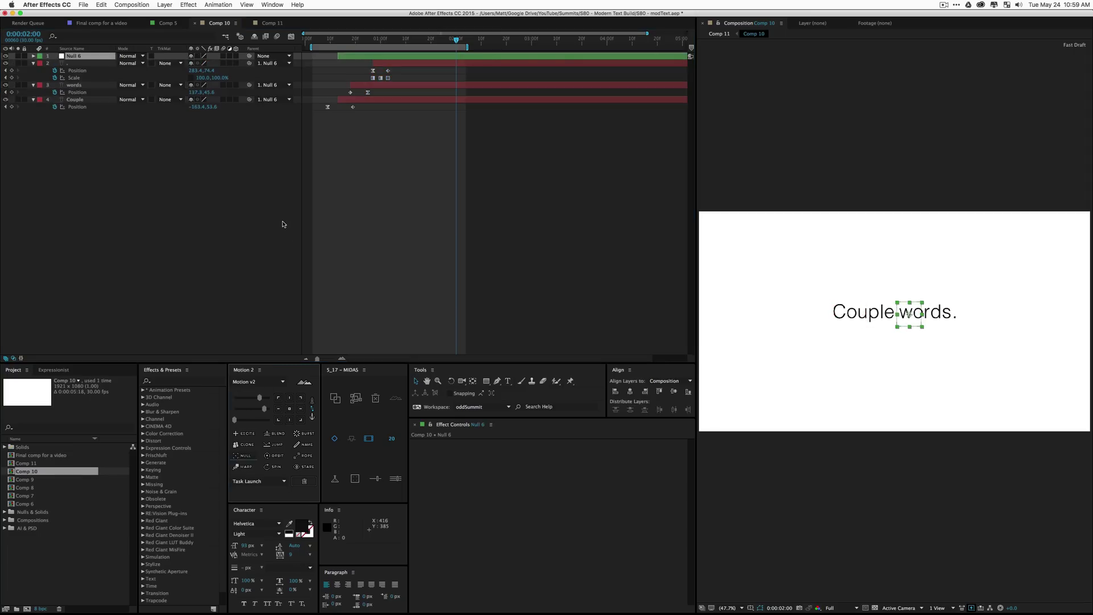
Keyframe the null's Position at 0:00:00:19 with its current value and at 0:00:00:09 with X set to 982.5.
key("p")
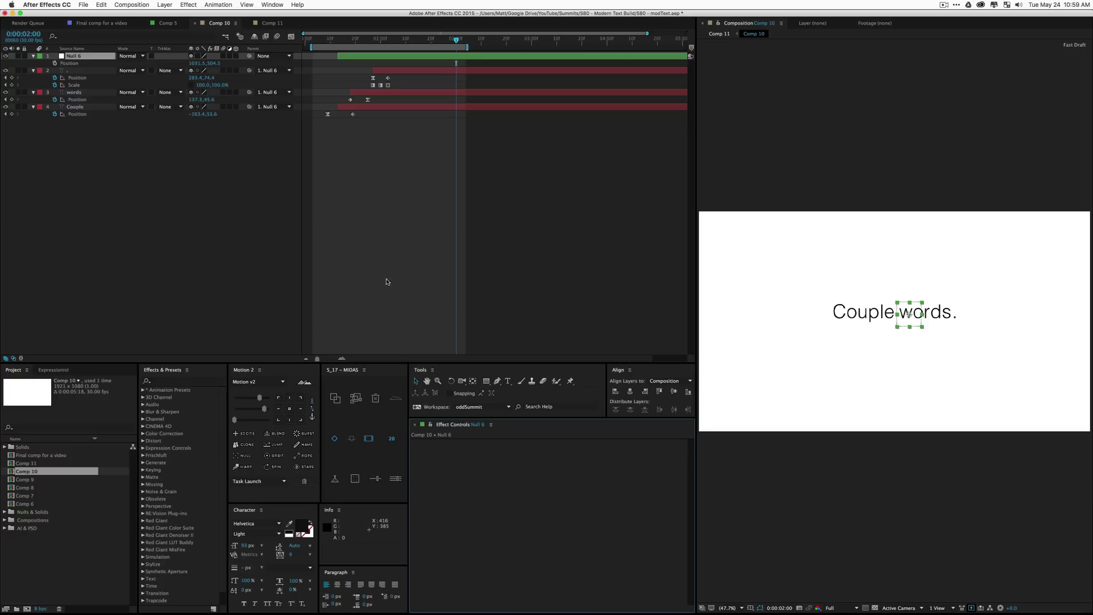
left_click(353, 39)
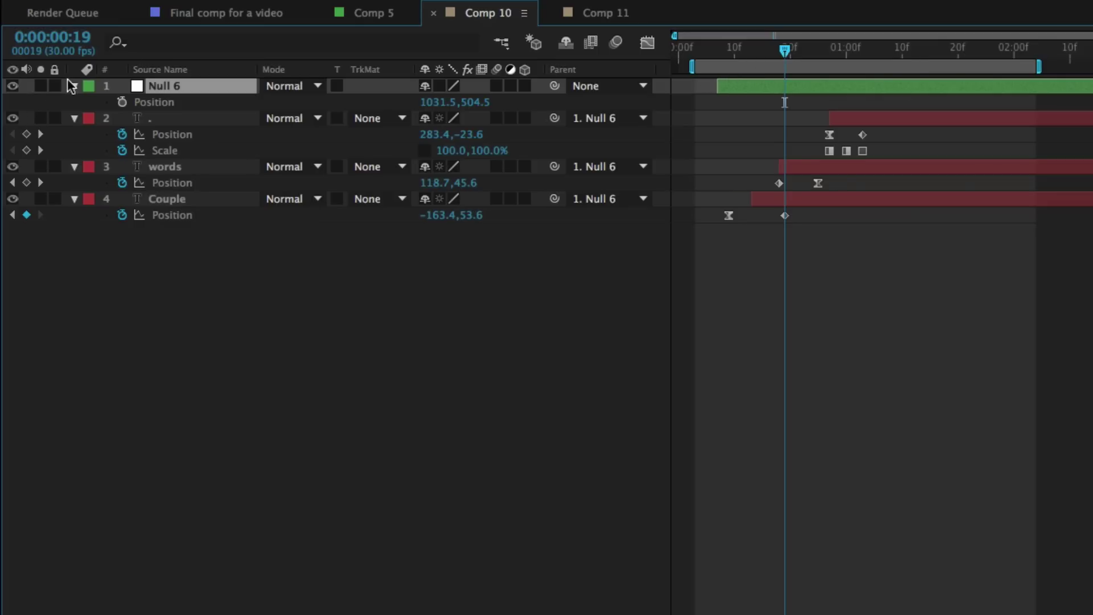
left_click(122, 102)
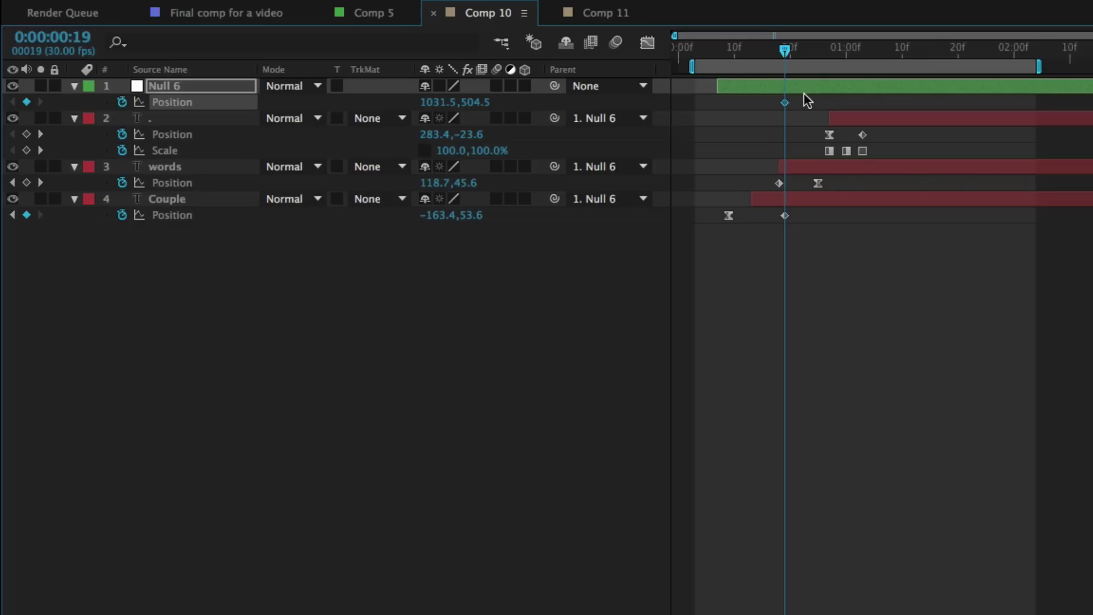
left_click_drag(727, 49, 729, 49)
left_click_drag(436, 103, 394, 101)
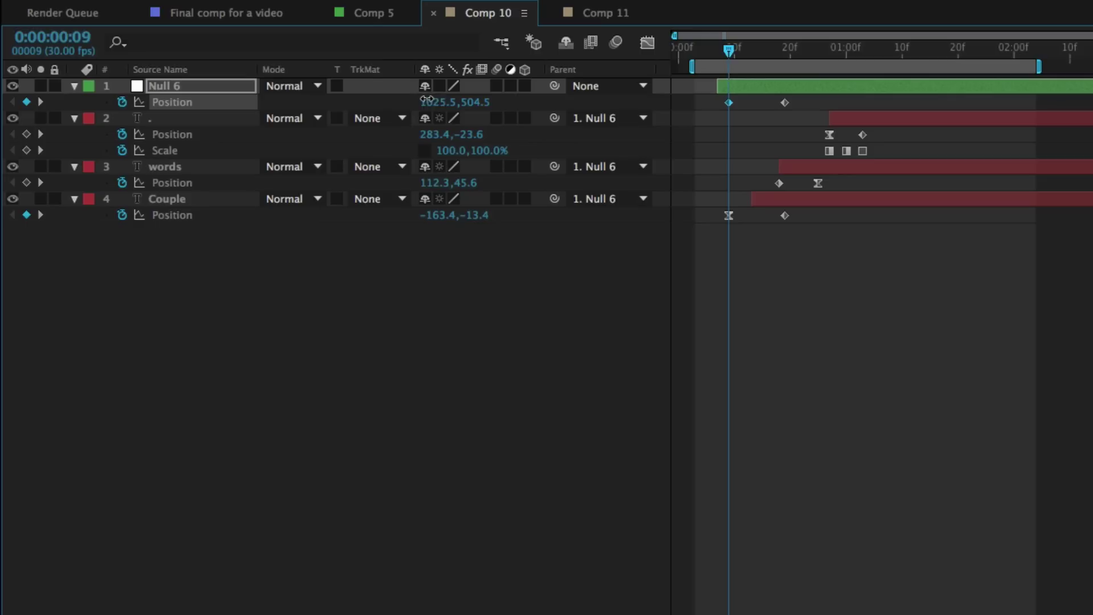
left_click_drag(203, 63, 188, 62)
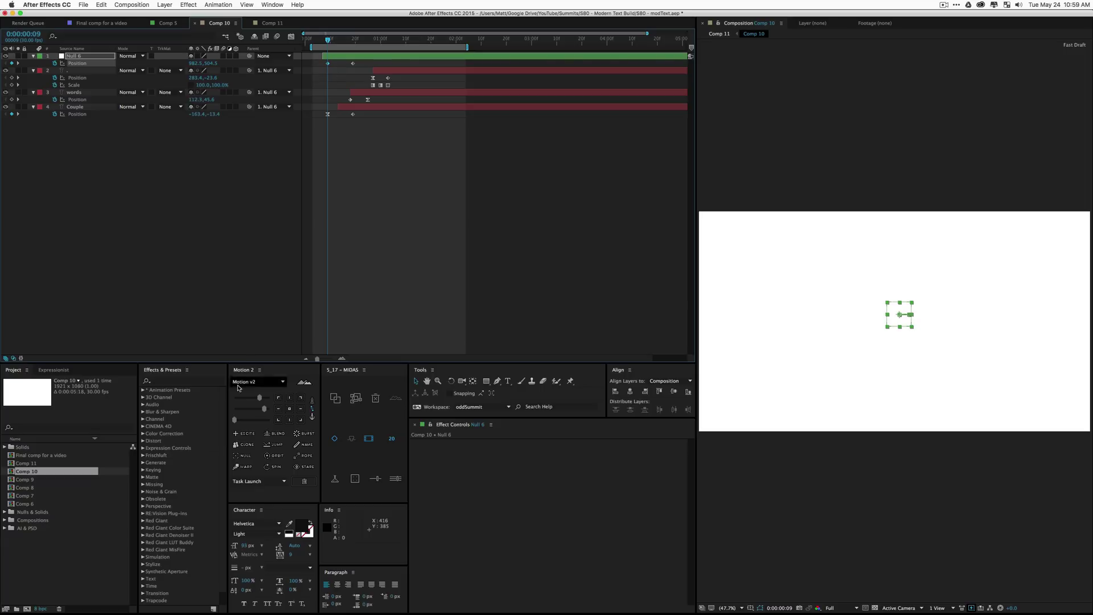
Ease the null's Position keyframe at 0:00:00:09 with Motion 2 and preview the Comp 10 animation.
left_click_drag(259, 397, 255, 399)
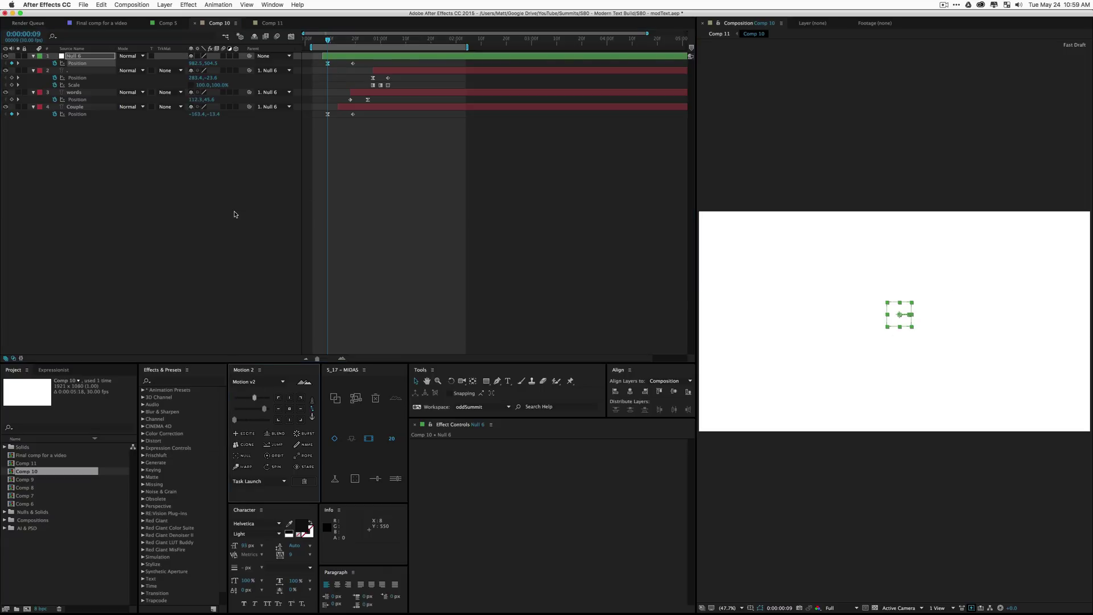
left_click(235, 214)
key("space")
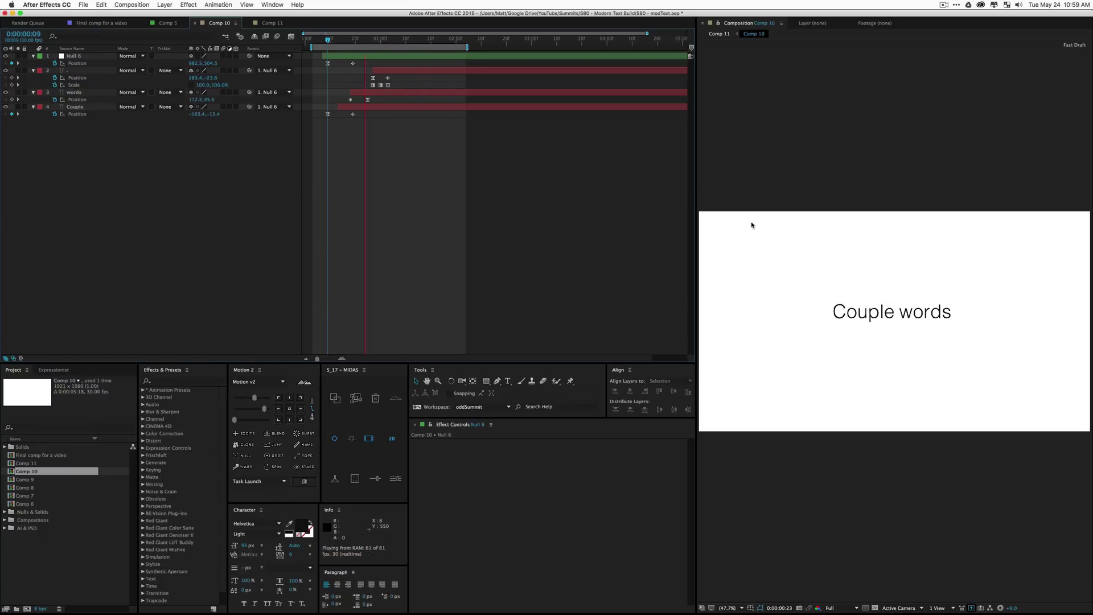
key("space")
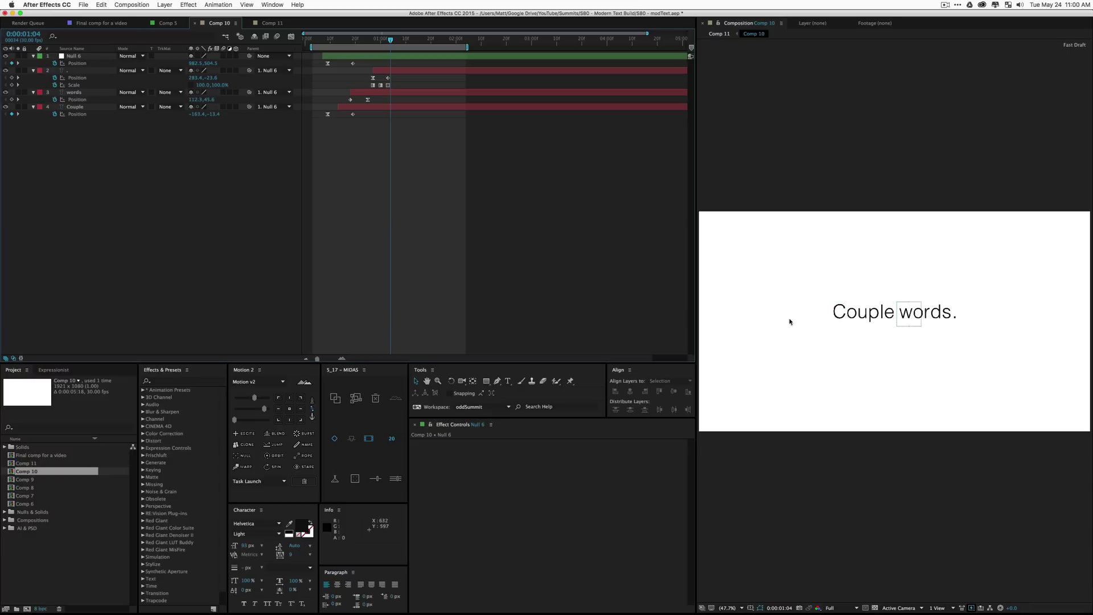
Replace the Couple layer's Position keyframe at 0:00:00:09 with a copy of its end keyframe and set its X to -233.4.
left_click(329, 47)
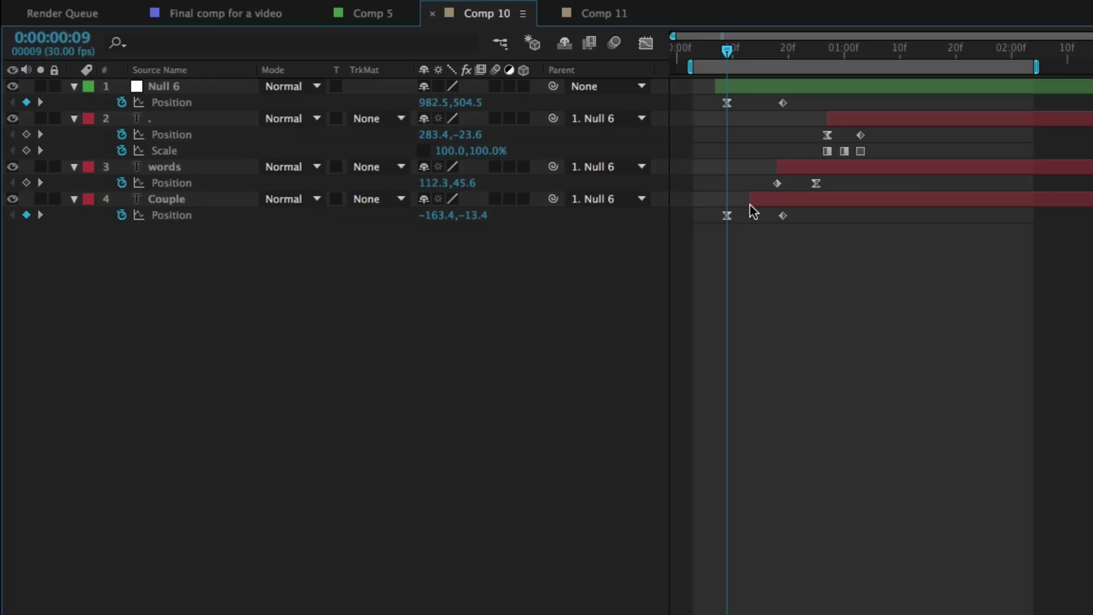
left_click(352, 114)
left_click(348, 128)
left_click(766, 211)
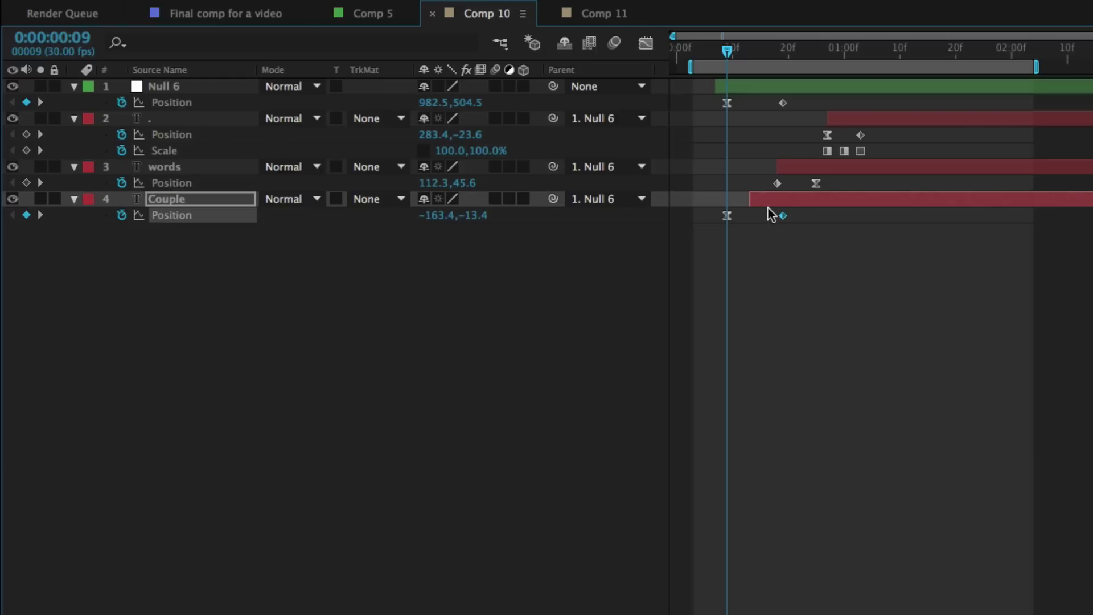
key("super+v")
left_click(265, 313)
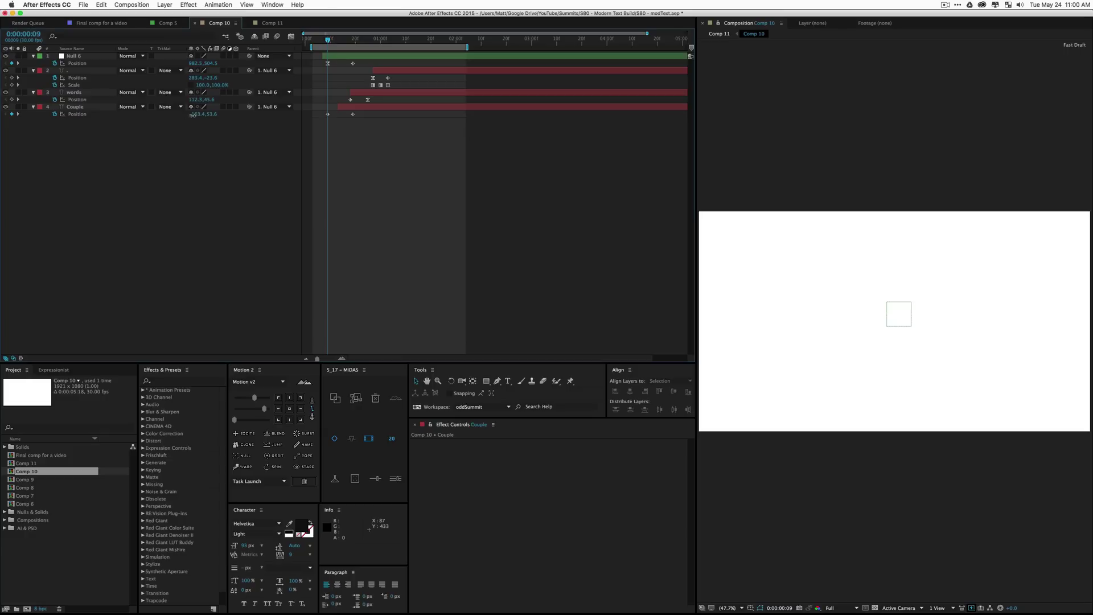
left_click_drag(192, 114, 161, 120)
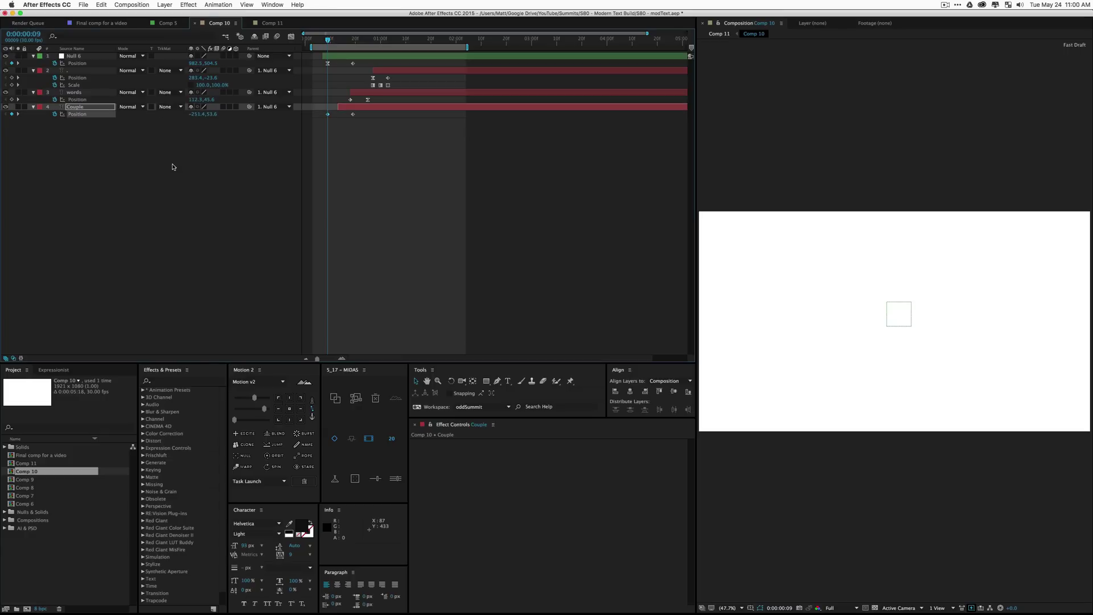
Preview the Couple layer's horizontal entrance in Comp 10 and switch to Comp 11.
left_click(173, 167)
key("space")
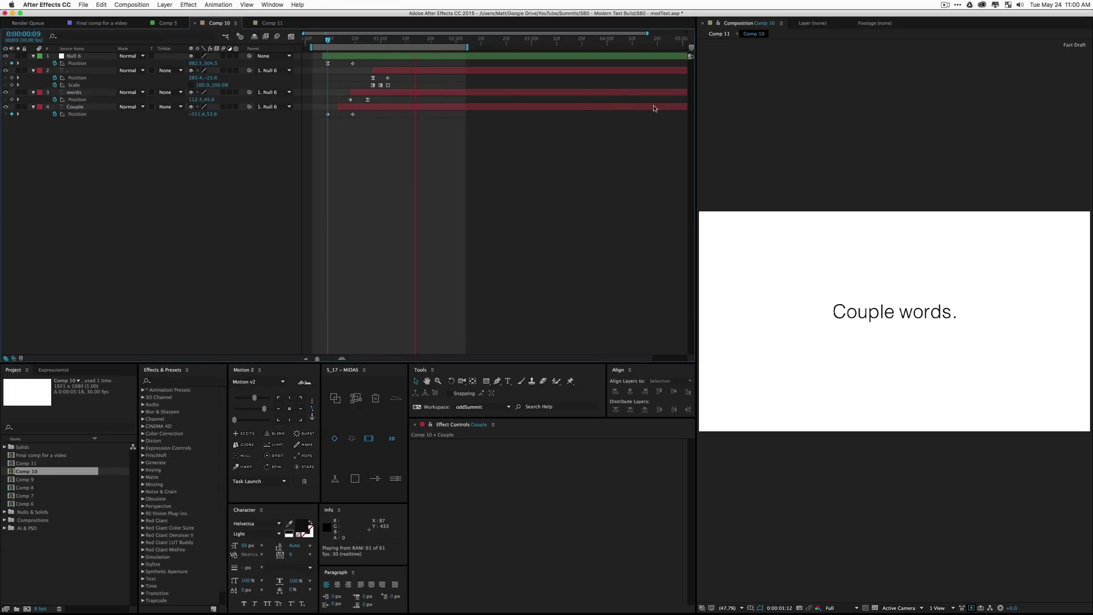
left_click(718, 33)
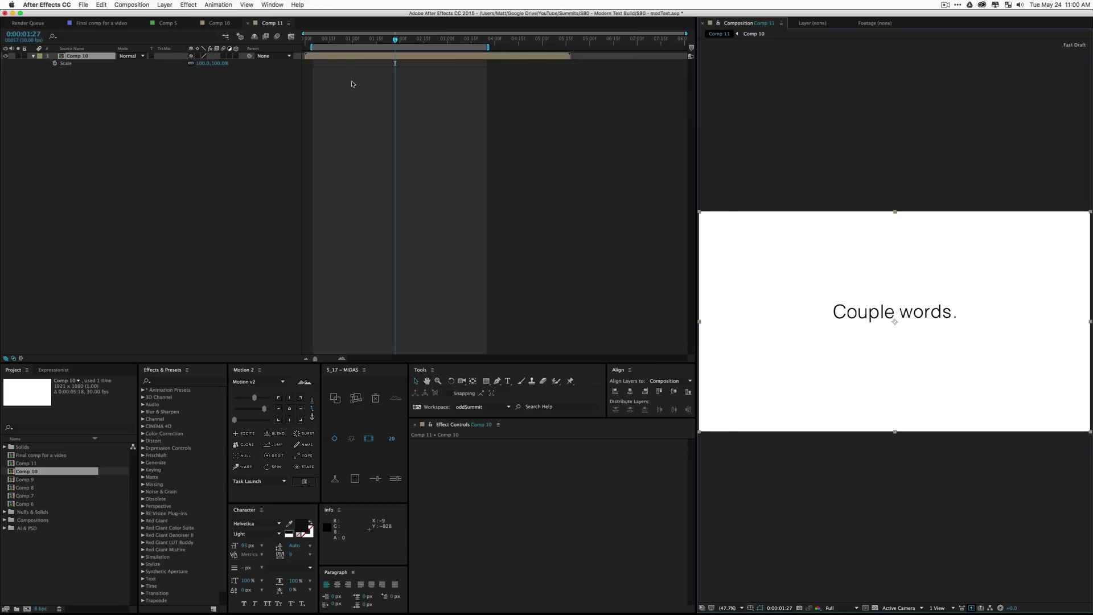
Return to Comp 10 and ease the Couple layer's first Position keyframe with Motion 2.
left_click(747, 33)
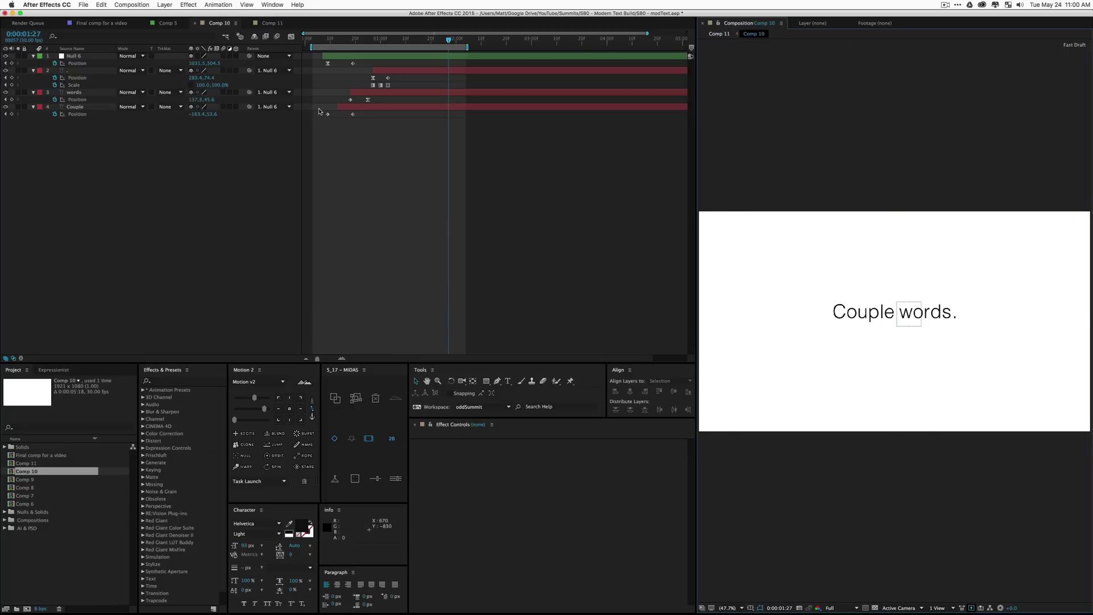
left_click_drag(318, 109, 339, 132)
left_click(254, 397)
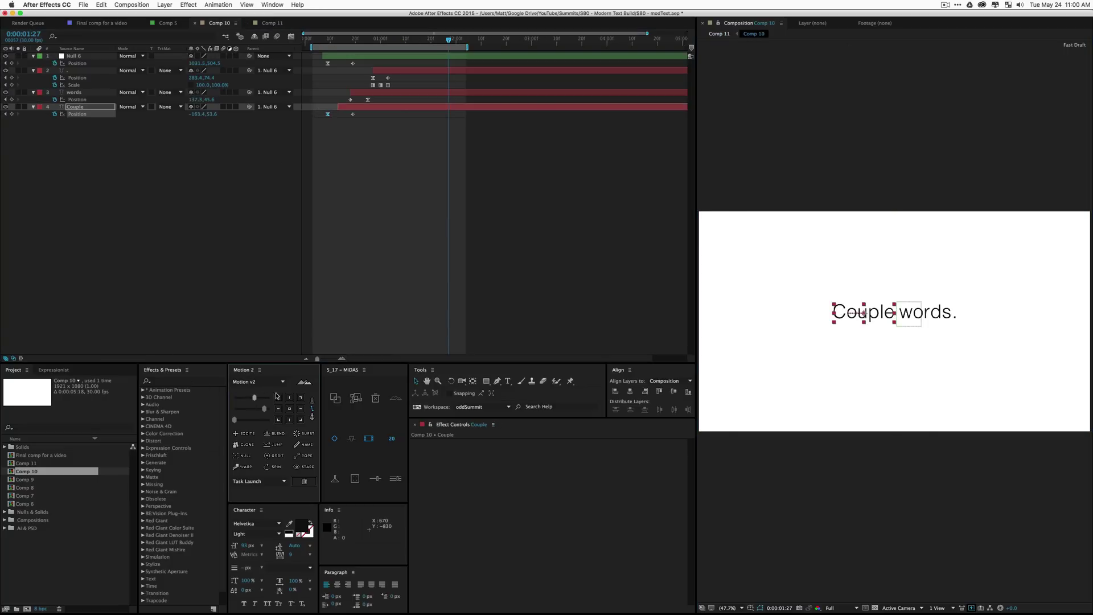
Switch to Comp 11 and preview the text animation at 30 fps.
left_click(719, 33)
left_click(242, 194)
key("space")
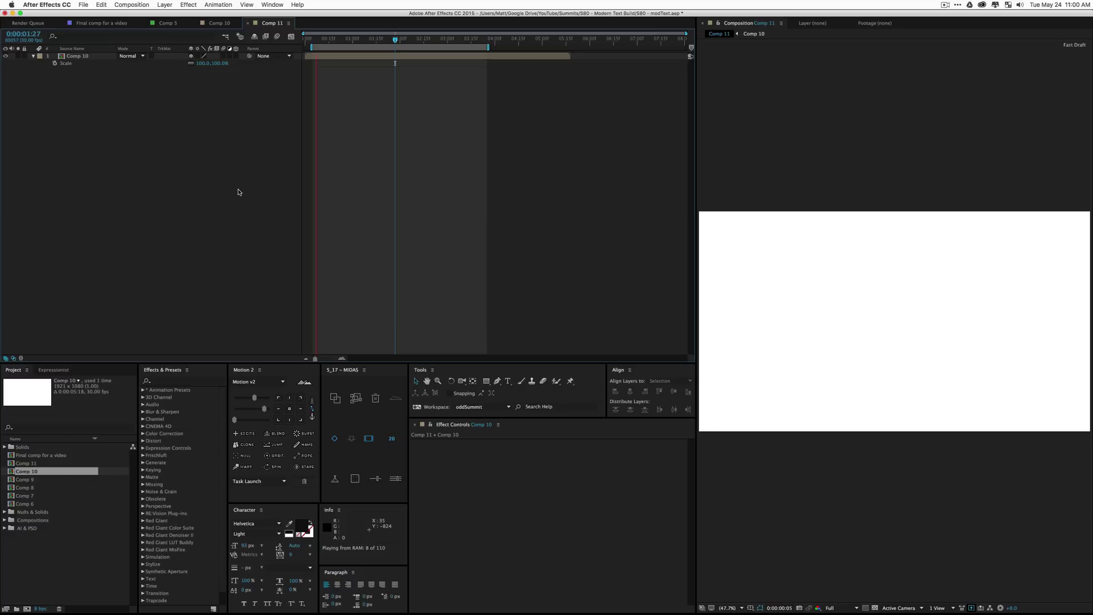